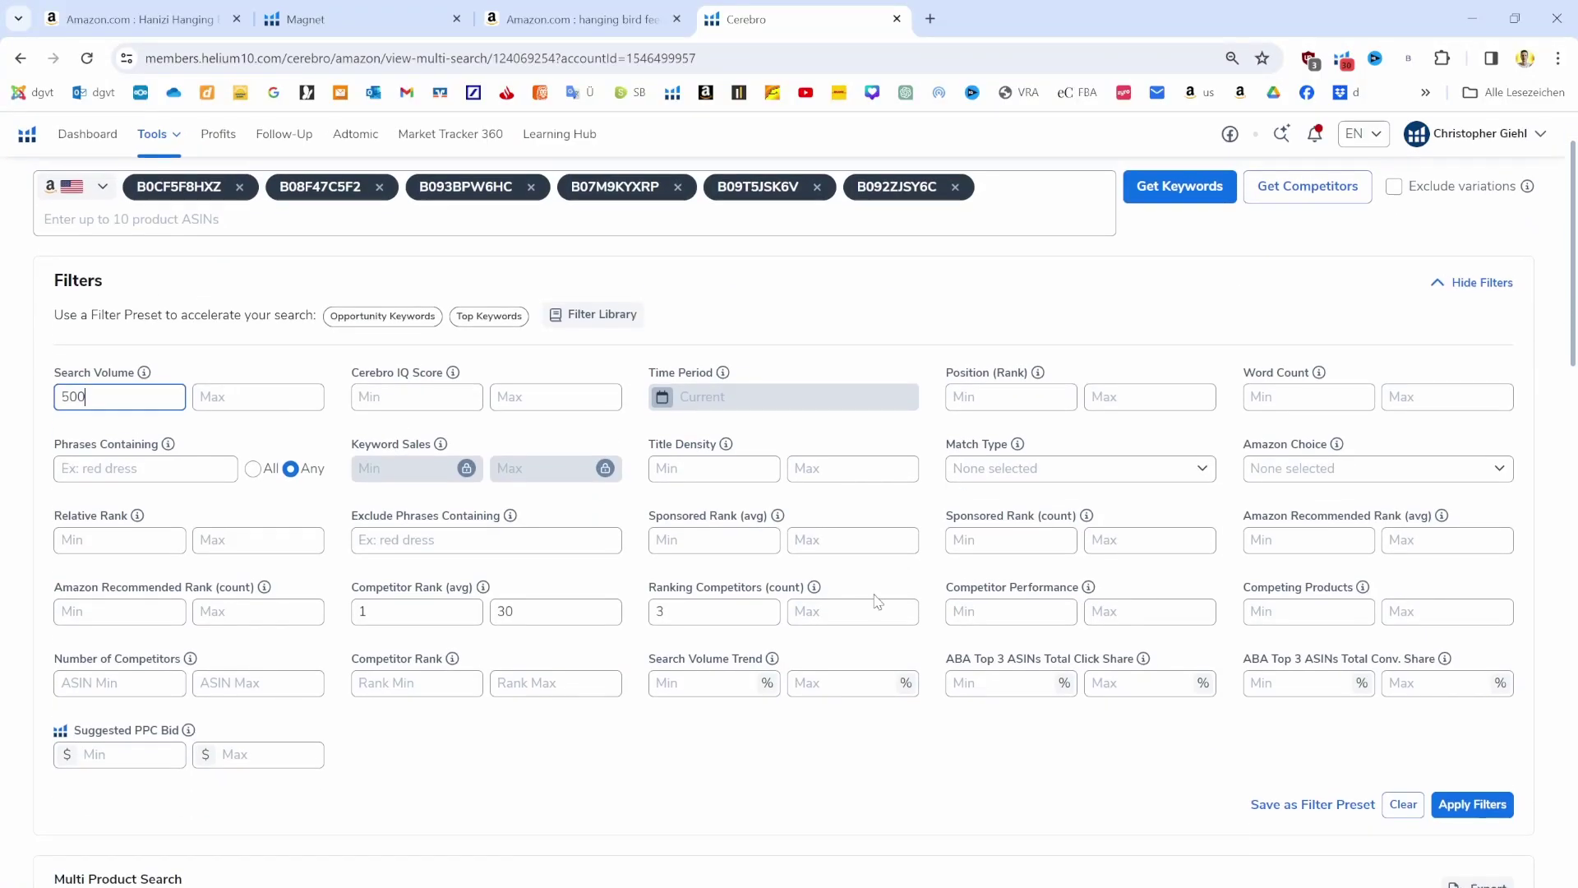
Apply the selected keyword filters to the Magnet 'bird feeder' results.
{"action": "left_click", "coordinate": [1464, 800]}
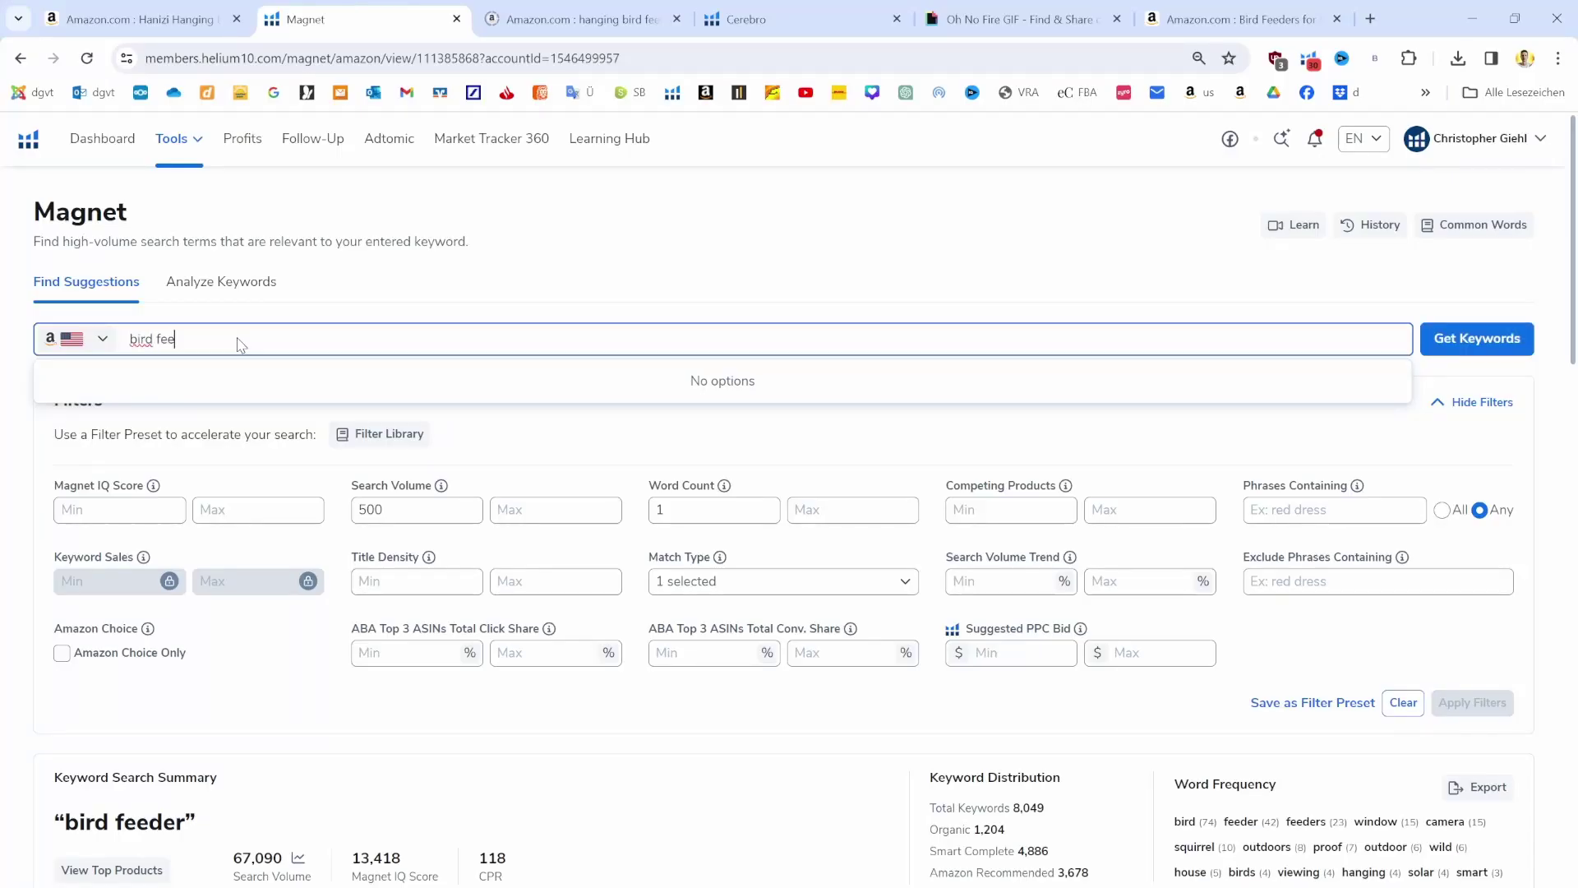
Get keywords for 'bird feeder' as a new search instead of reusing old results.
{"action": "left_click", "coordinate": [1480, 337]}
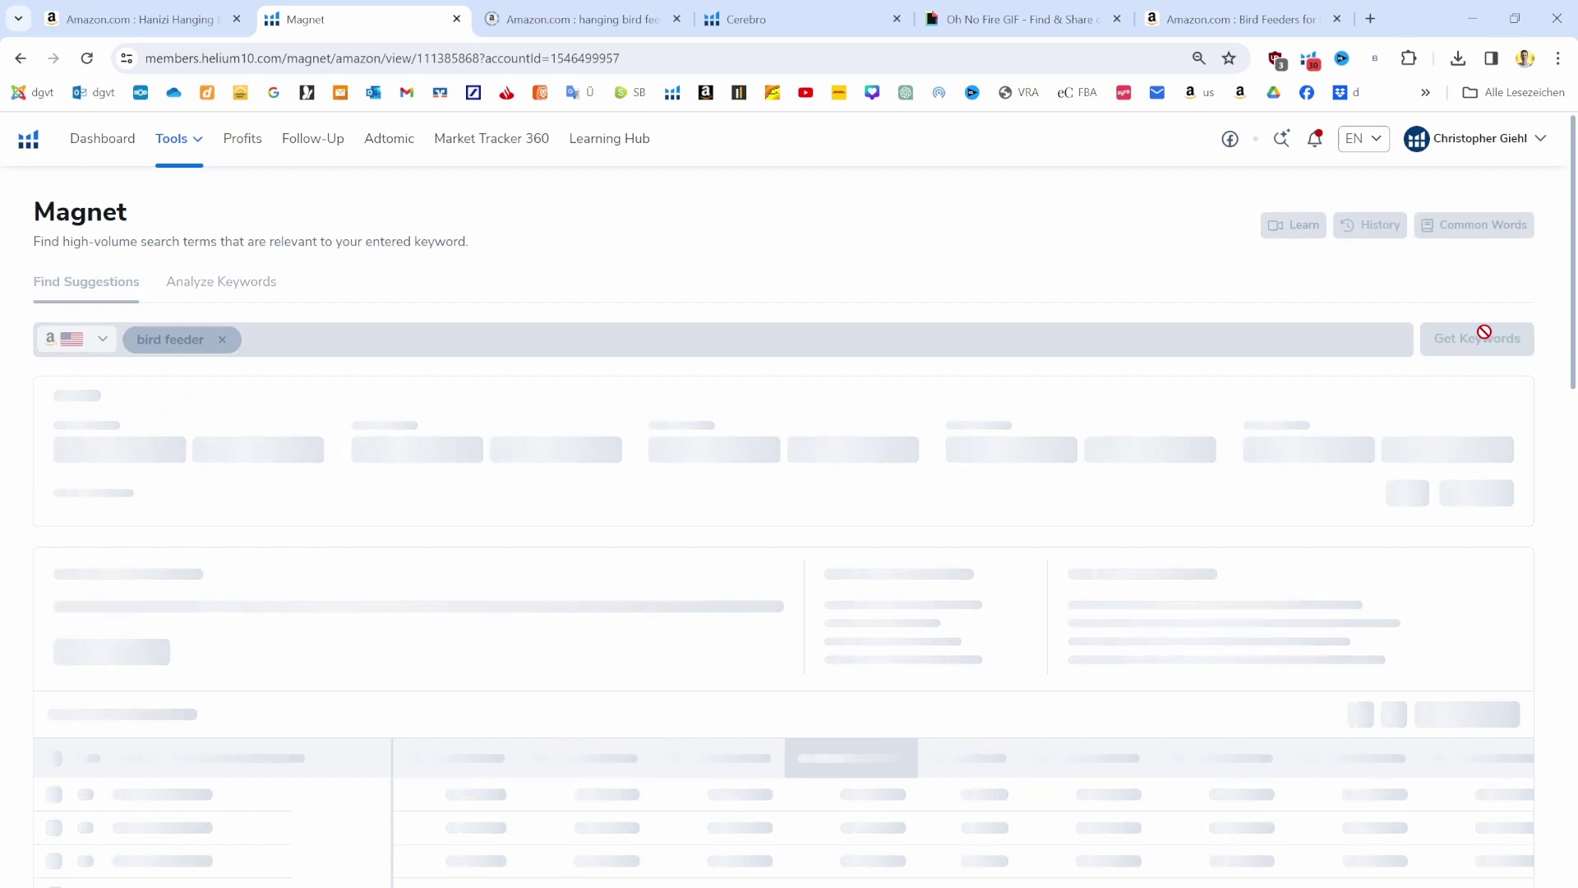
{"action": "left_click", "coordinate": [730, 584]}
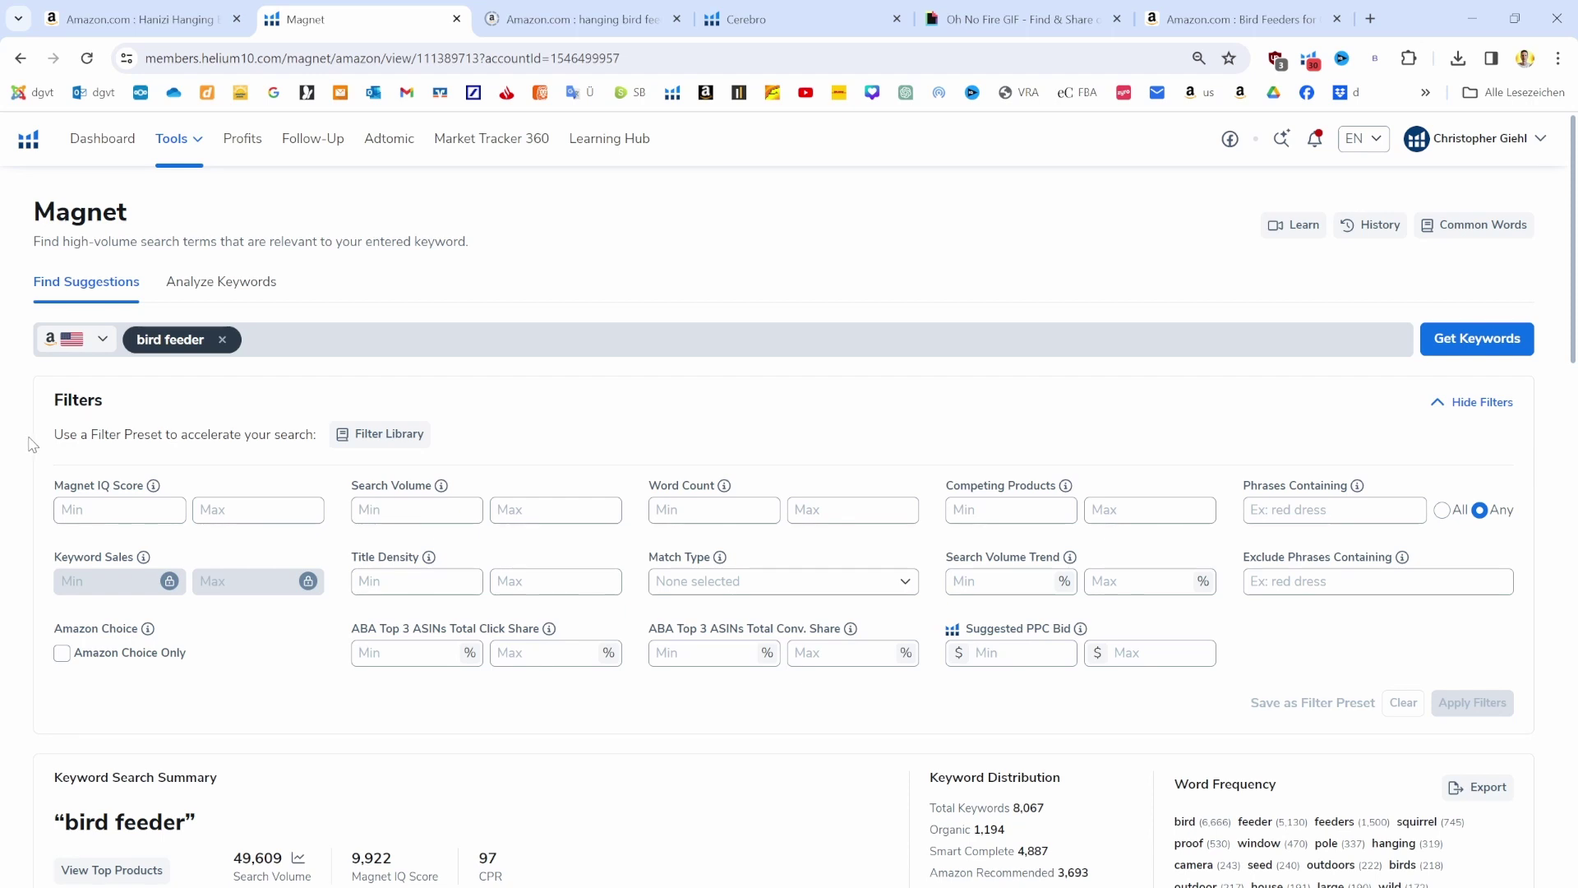
Set minimum search volume 500, word count 2 and Organic match type, and apply the filters.
{"action": "scroll", "coordinate": [206, 460], "scroll_direction": "down", "scroll_amount": 1}
{"action": "left_click", "coordinate": [381, 402]}
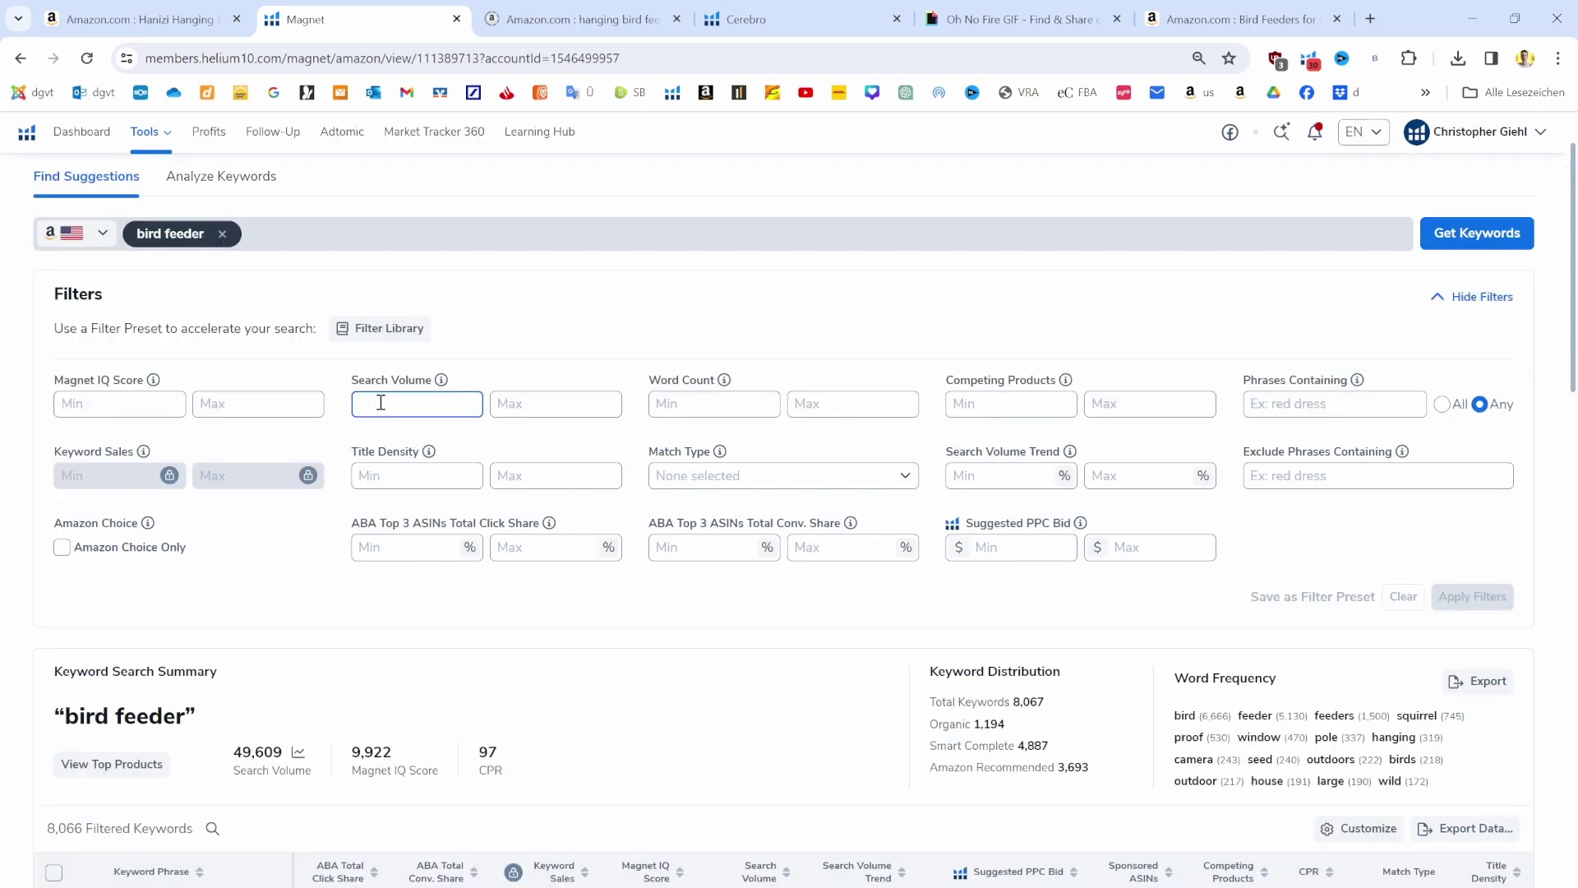
{"action": "type", "text": "50"}
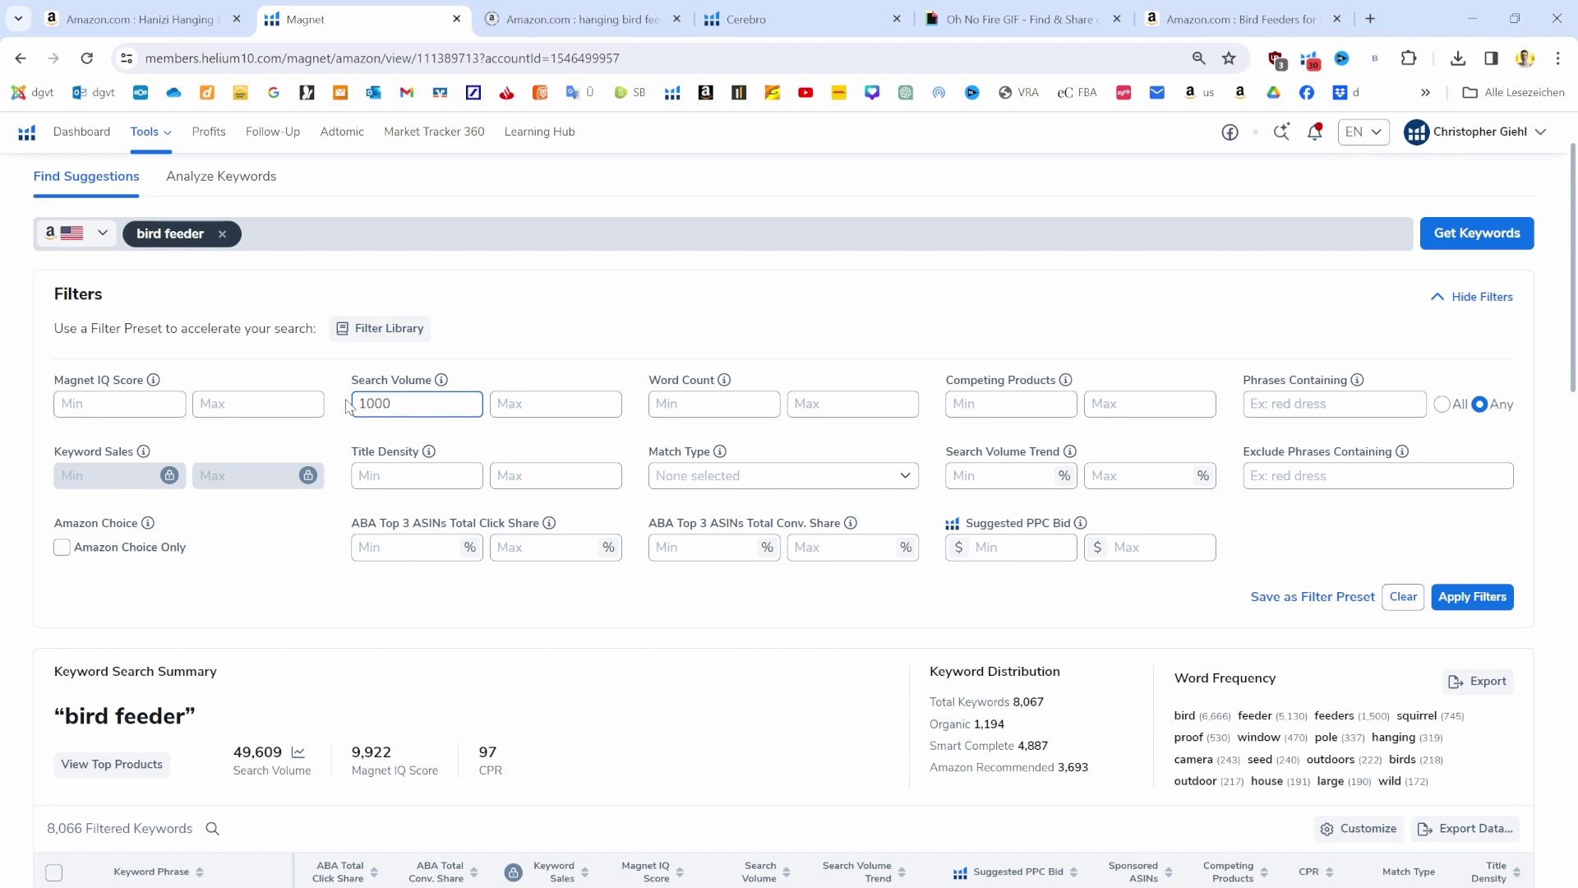
{"action": "key", "text": "BackSpace"}
{"action": "type", "text": "500"}
{"action": "left_click", "coordinate": [766, 476]}
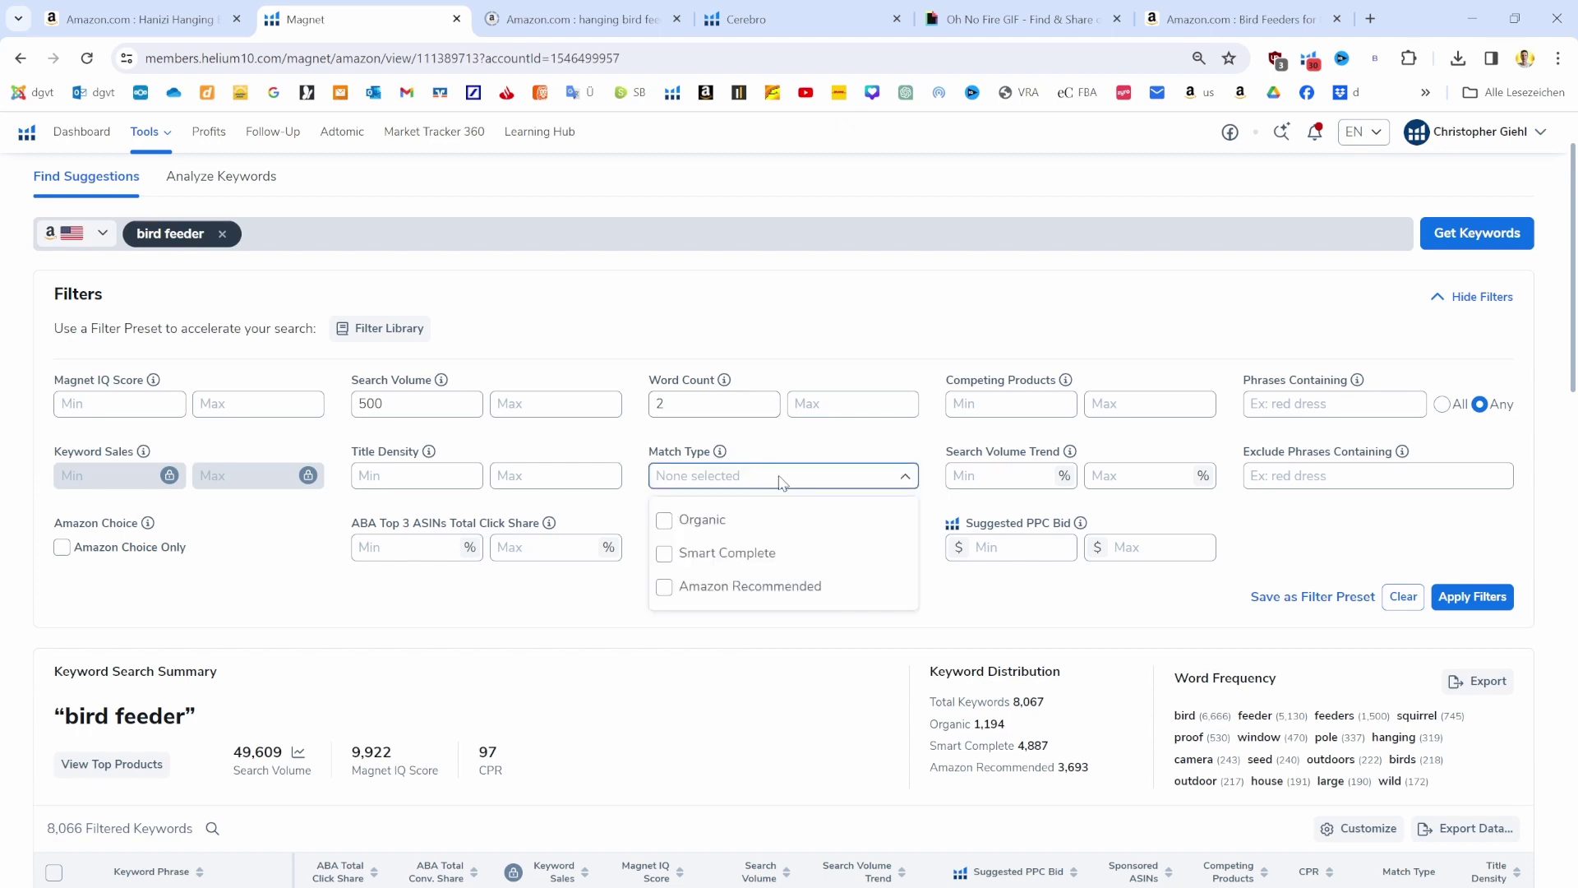
{"action": "left_click", "coordinate": [666, 525]}
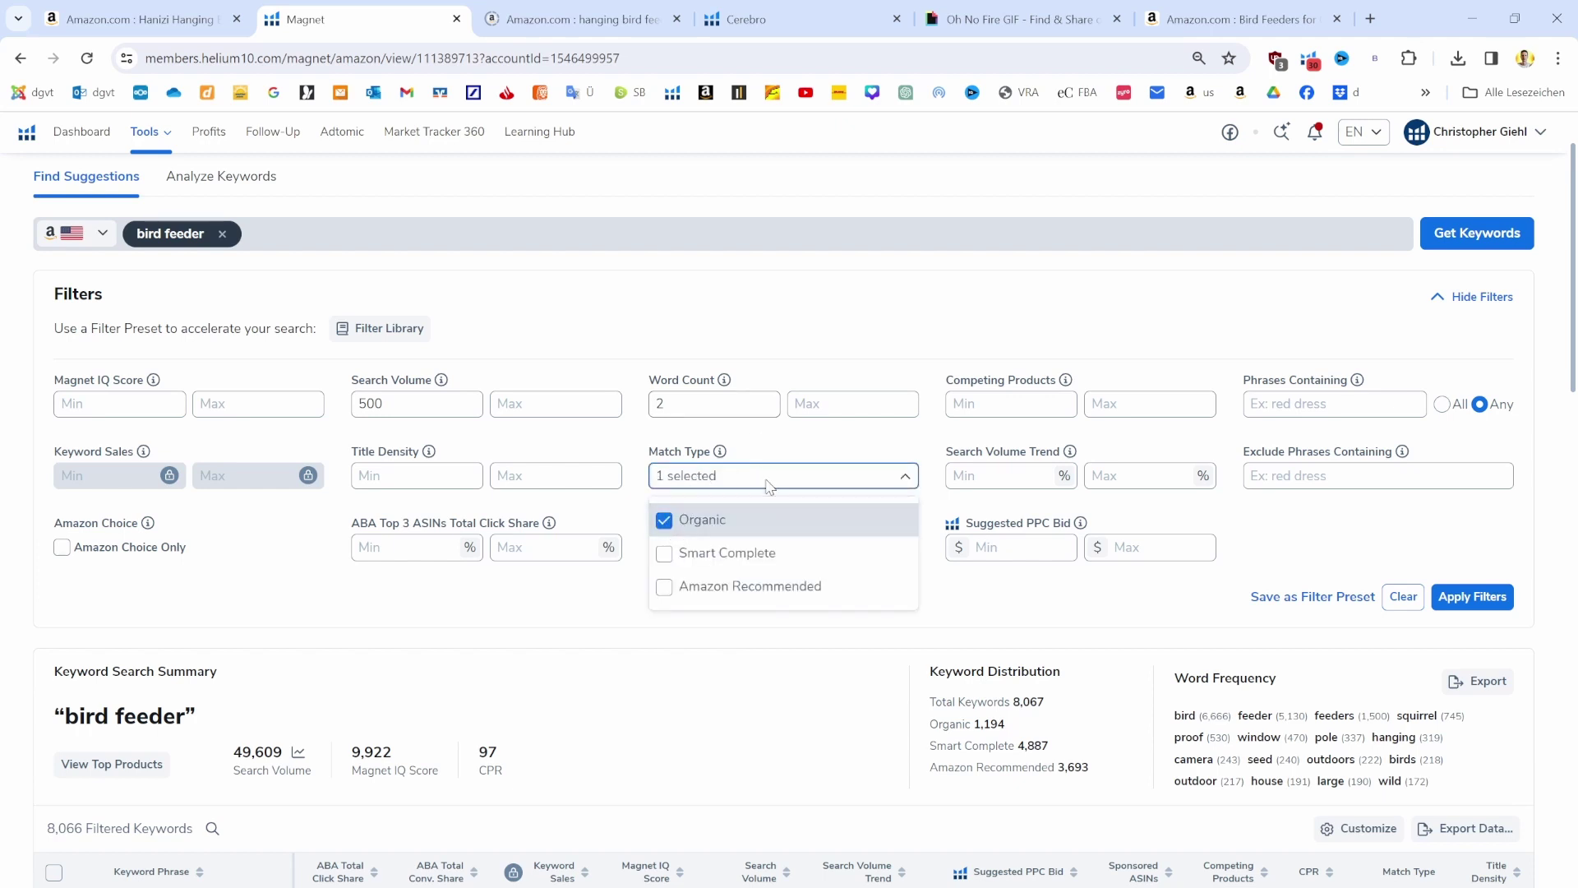
{"action": "left_click", "coordinate": [810, 453]}
{"action": "left_click", "coordinate": [1463, 601]}
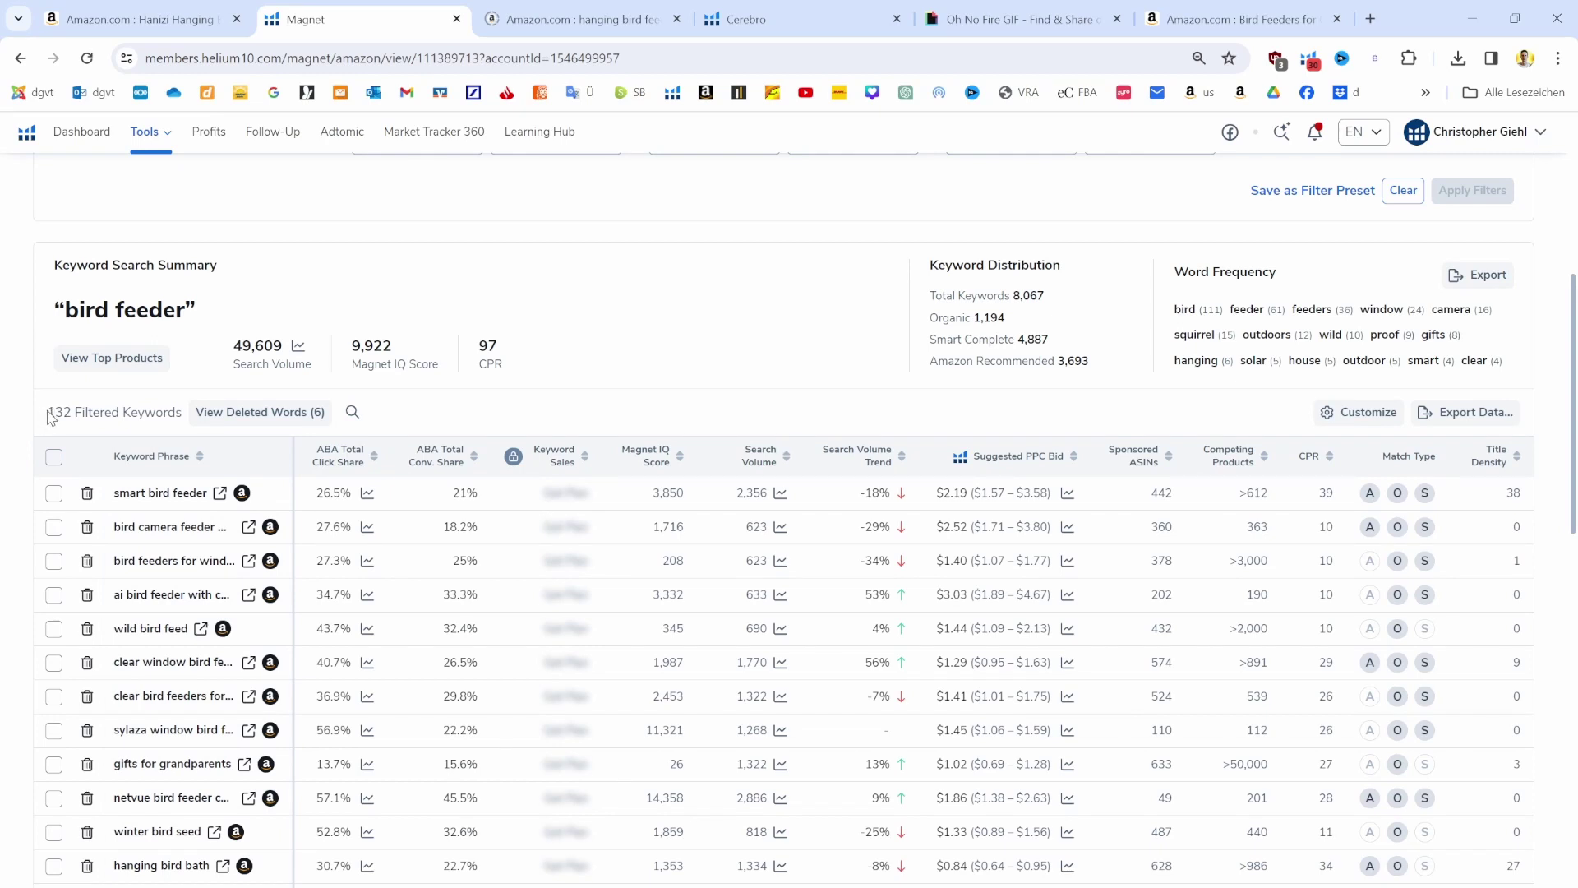
Highlight the 132 filtered keyword count, clear the selection, and scroll down to the keyword table.
{"action": "left_click_drag", "start_coordinate": [121, 422], "coordinate": [331, 413]}
{"action": "left_click", "coordinate": [490, 413]}
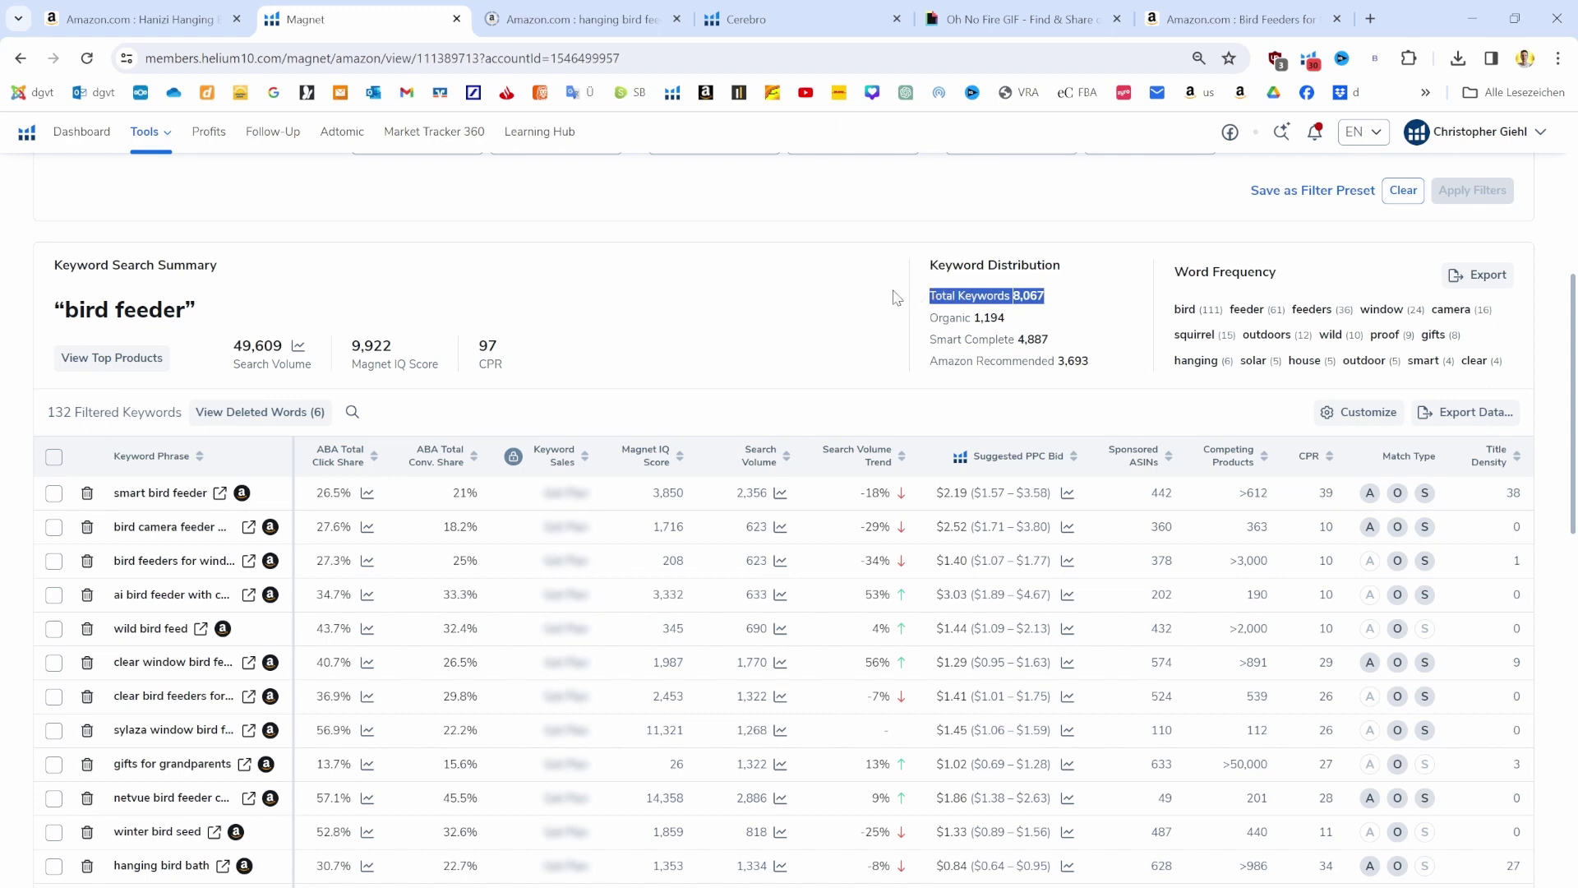
{"action": "left_click", "coordinate": [858, 305]}
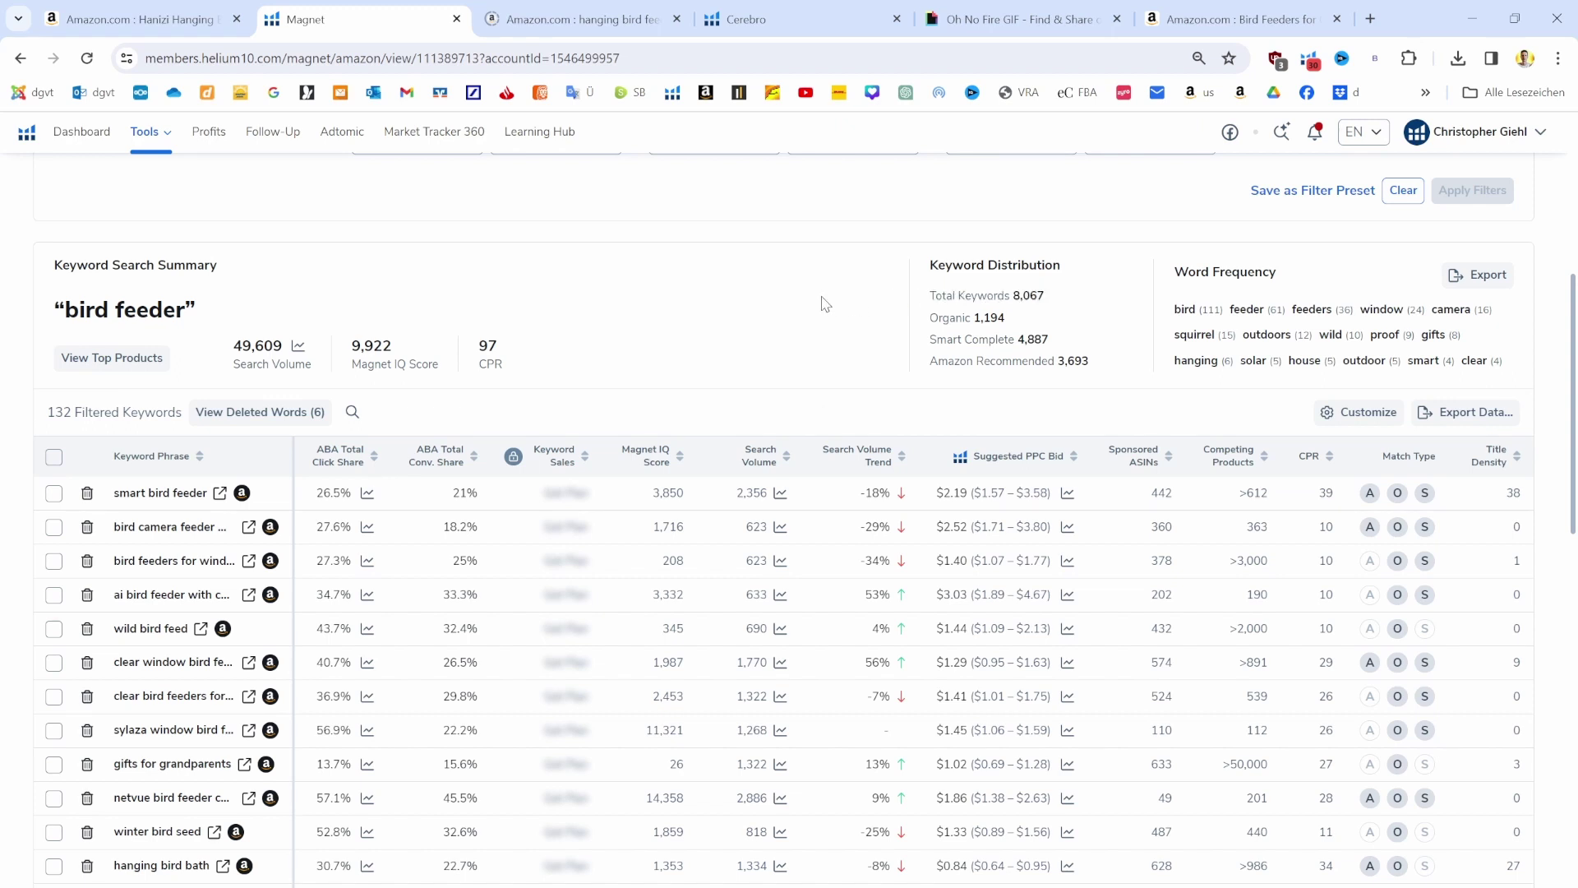
{"action": "scroll", "coordinate": [744, 293], "scroll_direction": "down", "scroll_amount": 1}
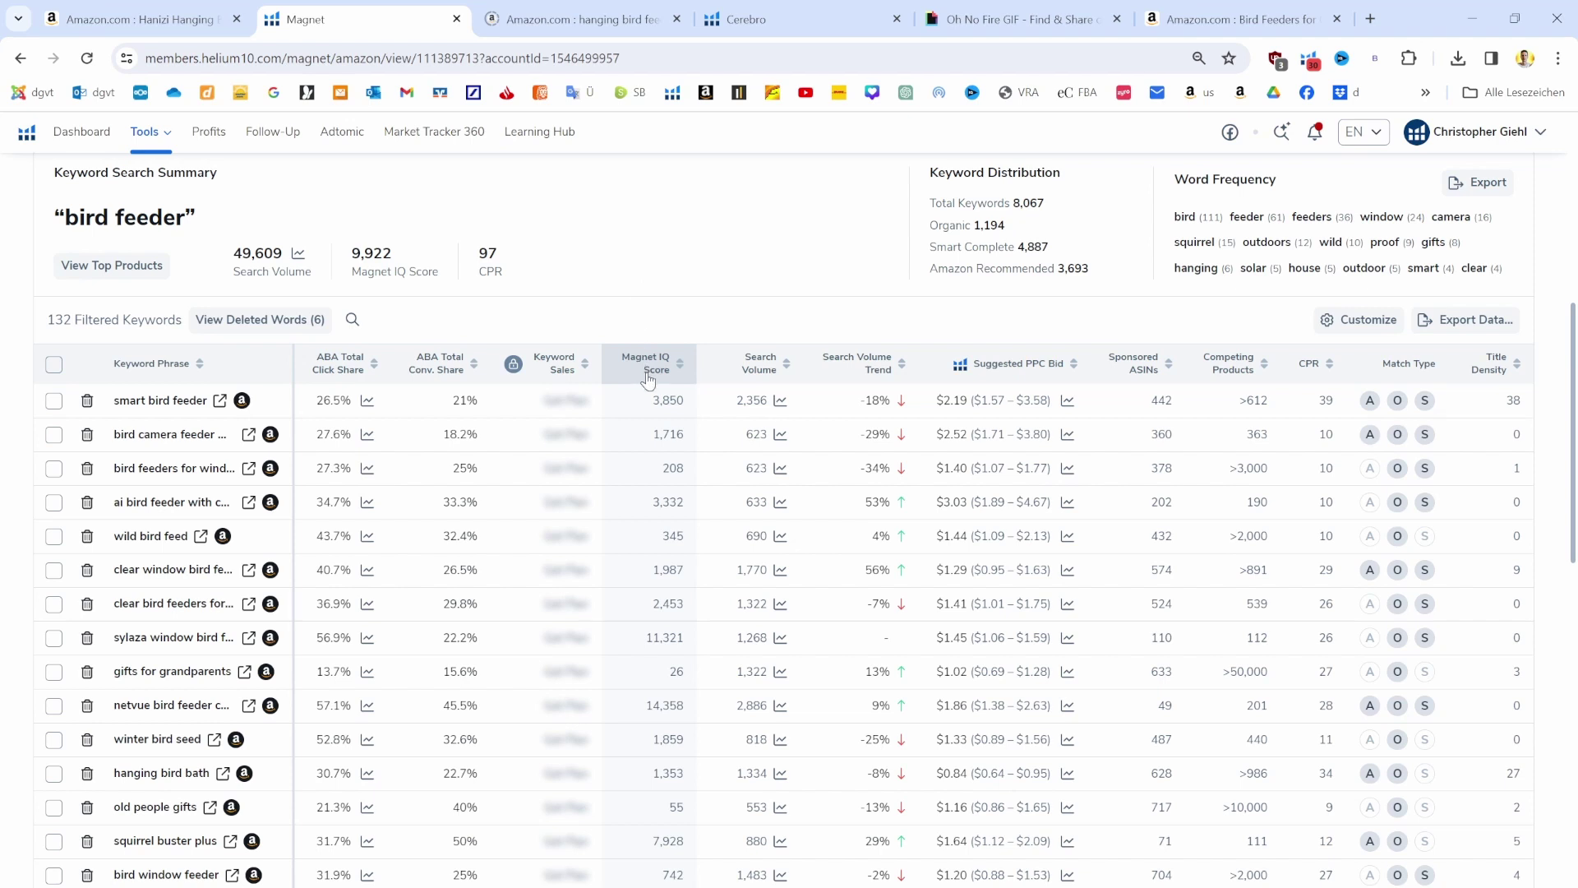
View the explanations for the Magnet IQ Score and CPR column headers.
{"action": "mouse_move", "coordinate": [649, 380]}
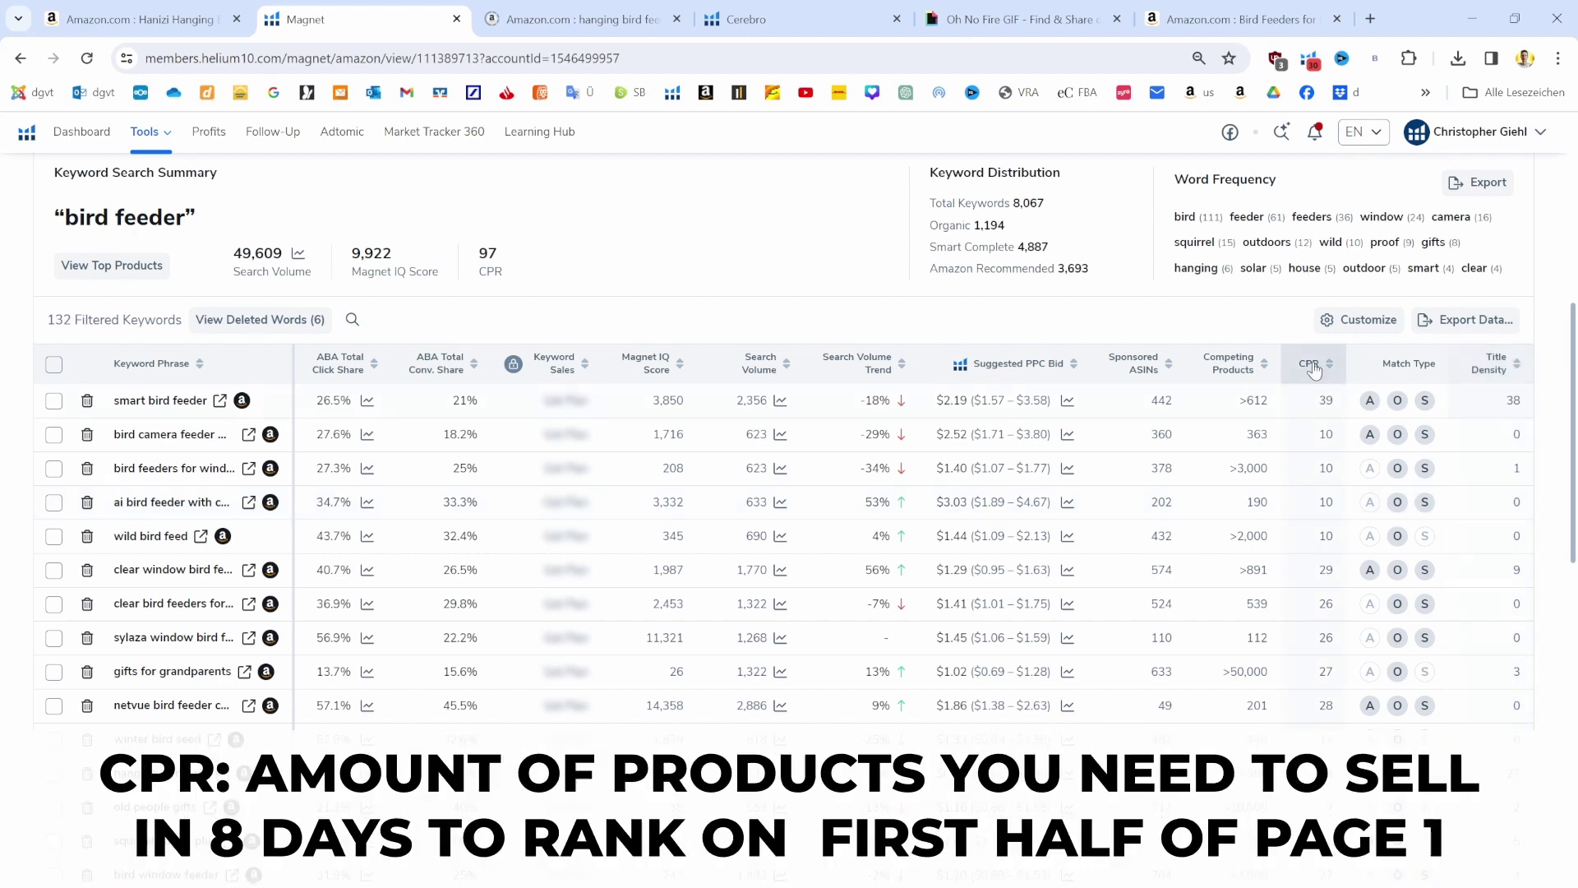
{"action": "mouse_move", "coordinate": [1315, 368]}
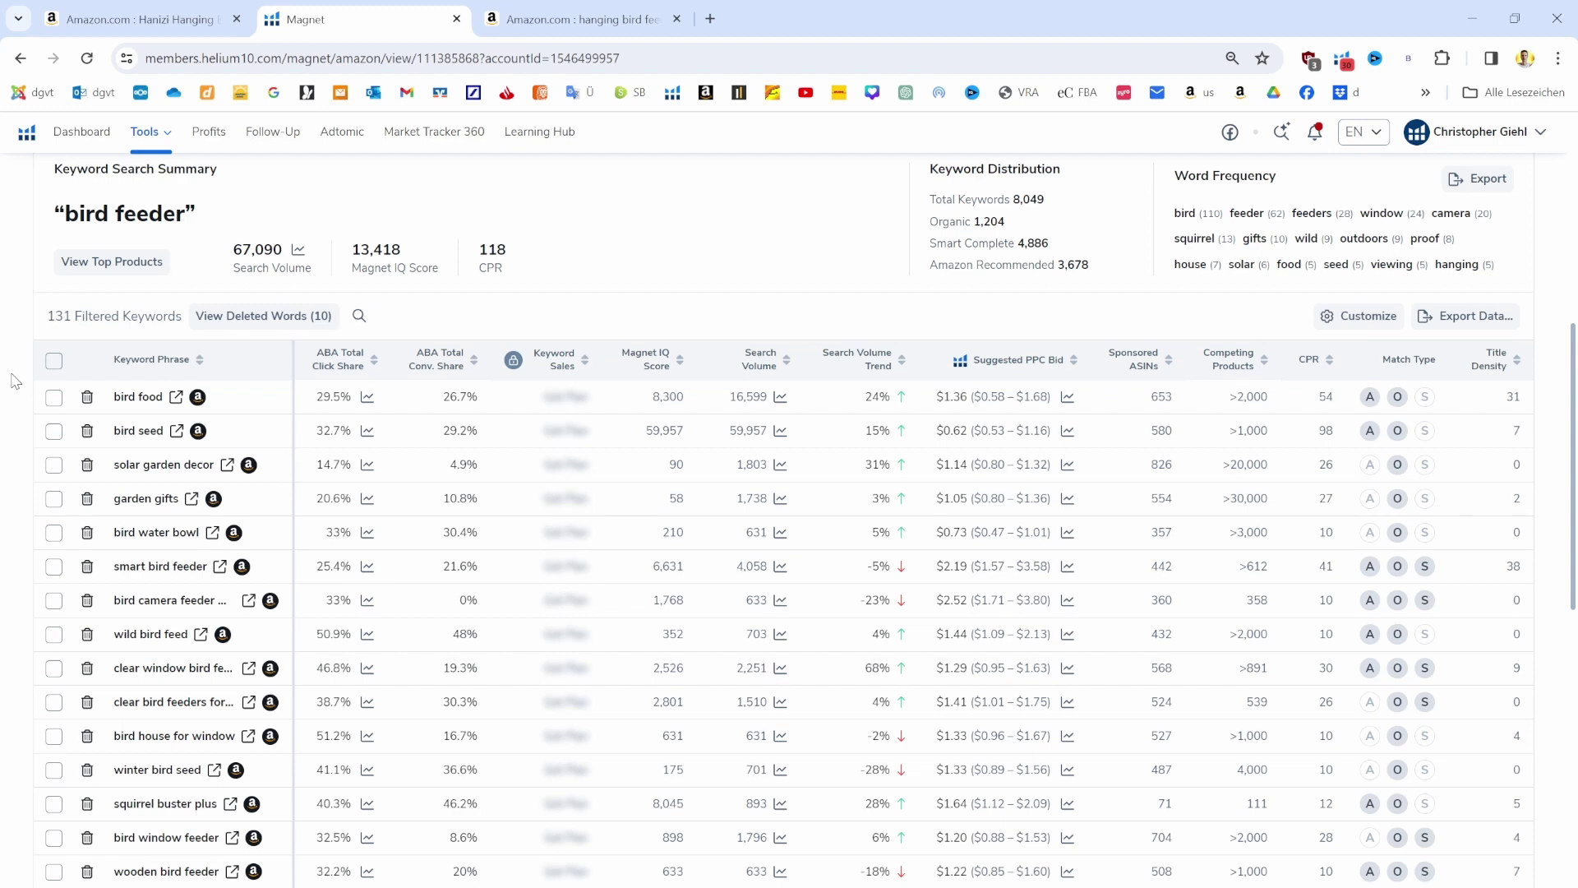
Delete bird food, bird seed, solar garden decor, garden gifts, bird water bowl, smart/camera feeder and wild bird feed.
{"action": "left_click", "coordinate": [88, 398]}
{"action": "left_click", "coordinate": [87, 398]}
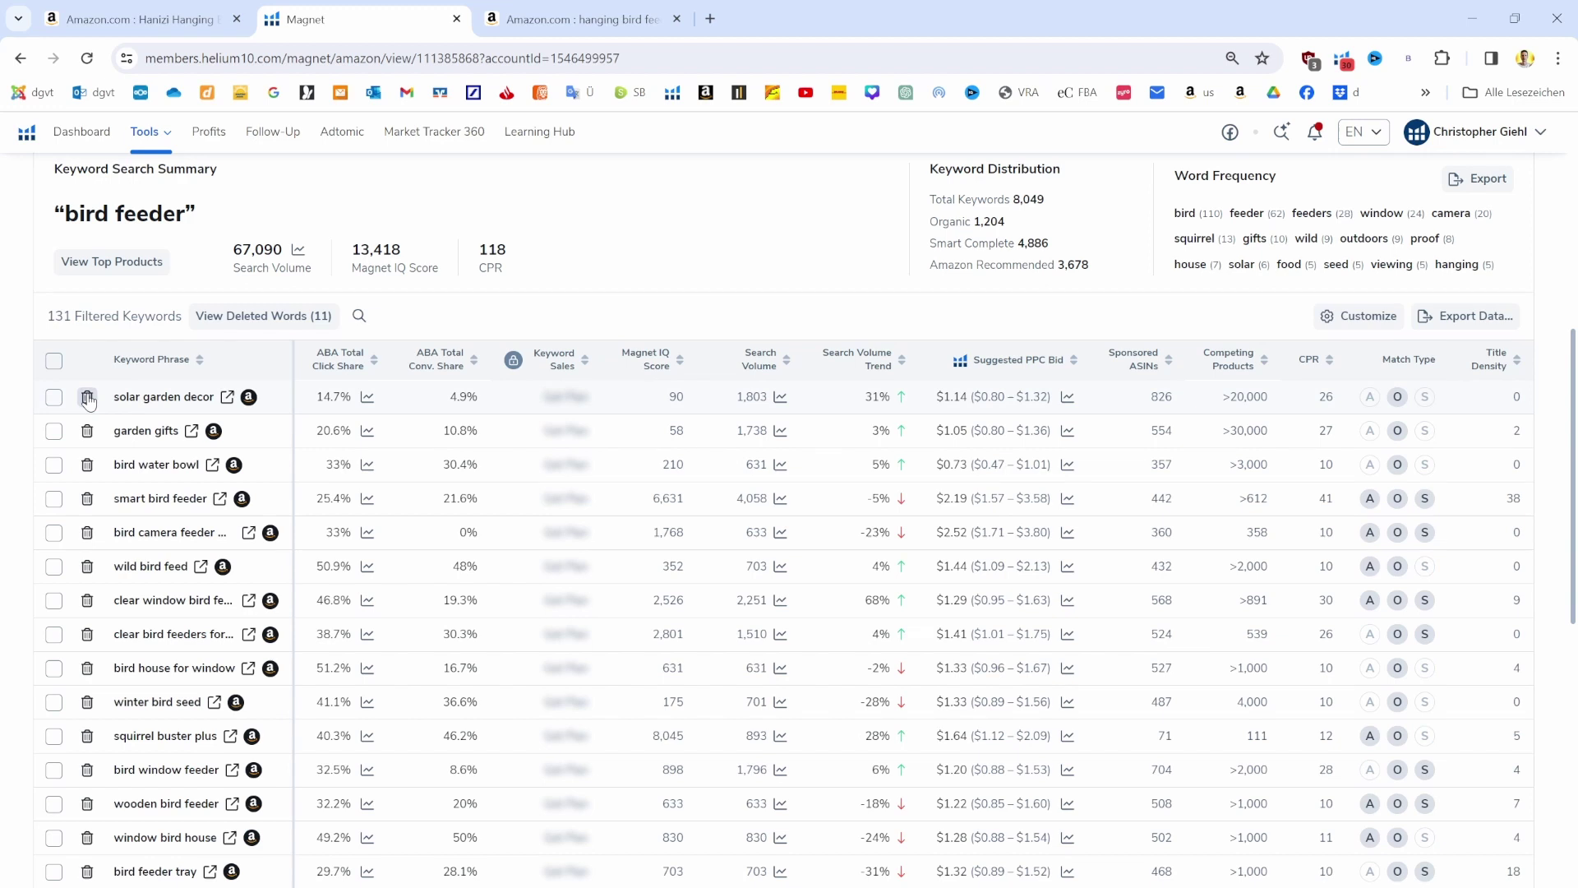
{"action": "left_click", "coordinate": [87, 398]}
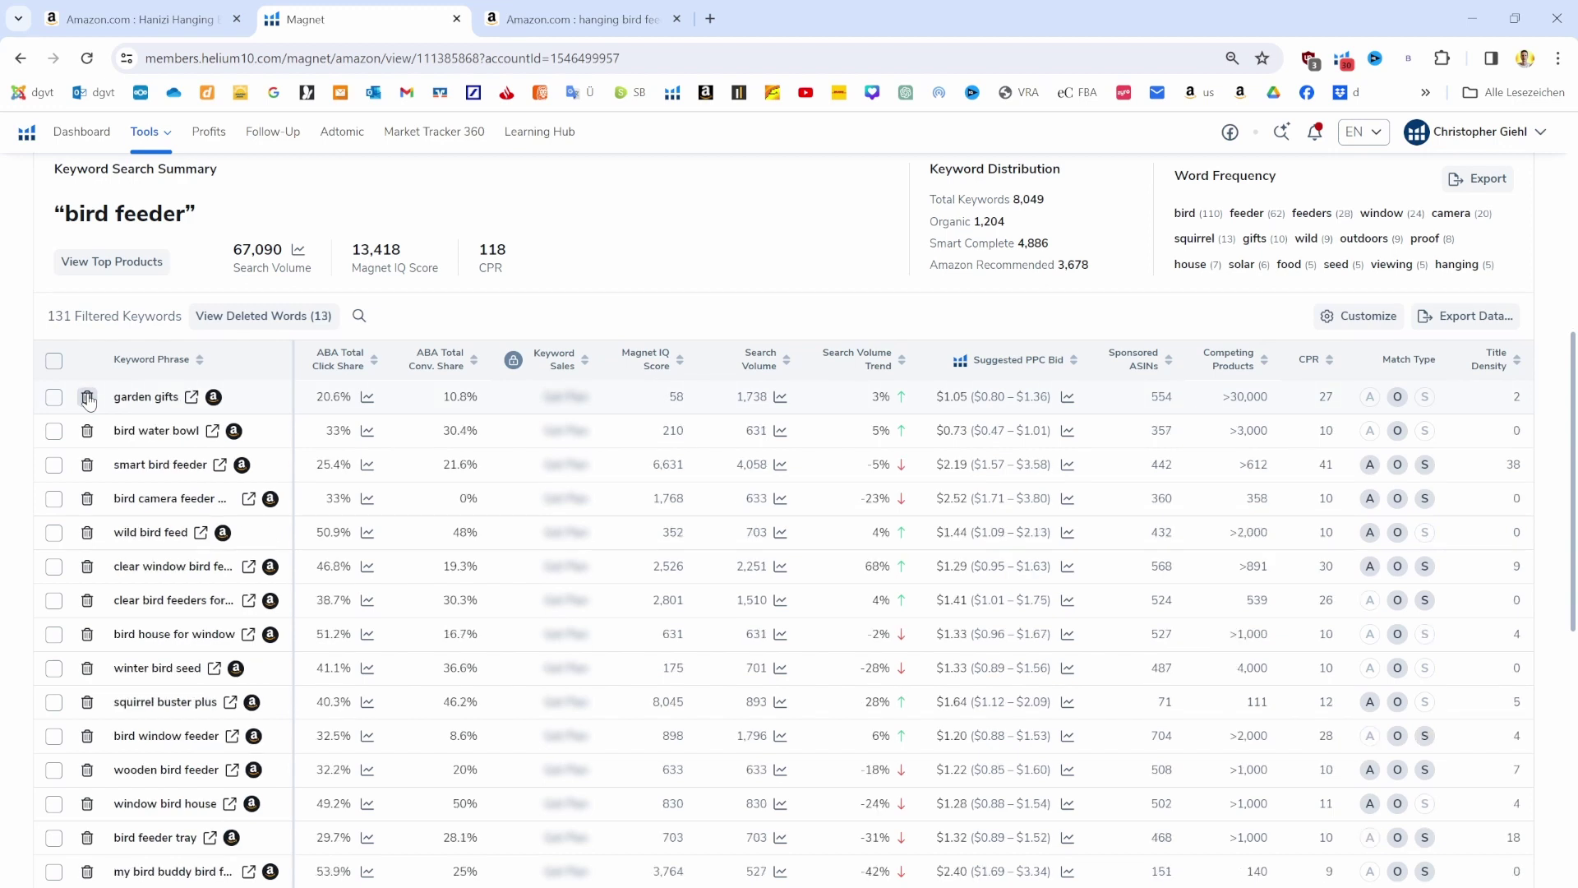
{"action": "left_click", "coordinate": [87, 398]}
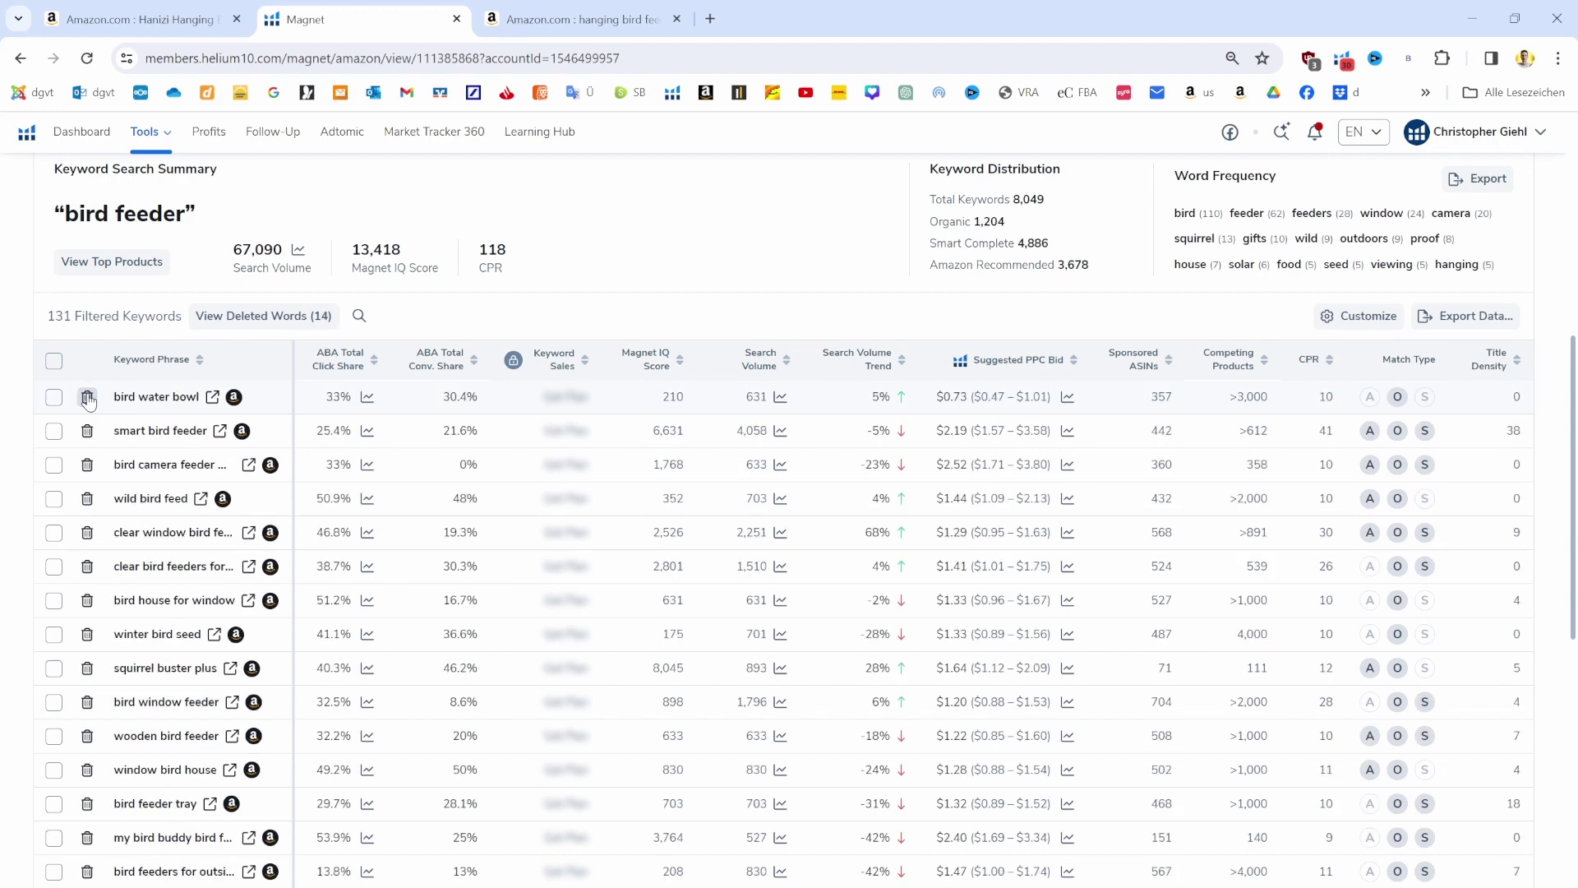
{"action": "left_click", "coordinate": [88, 397]}
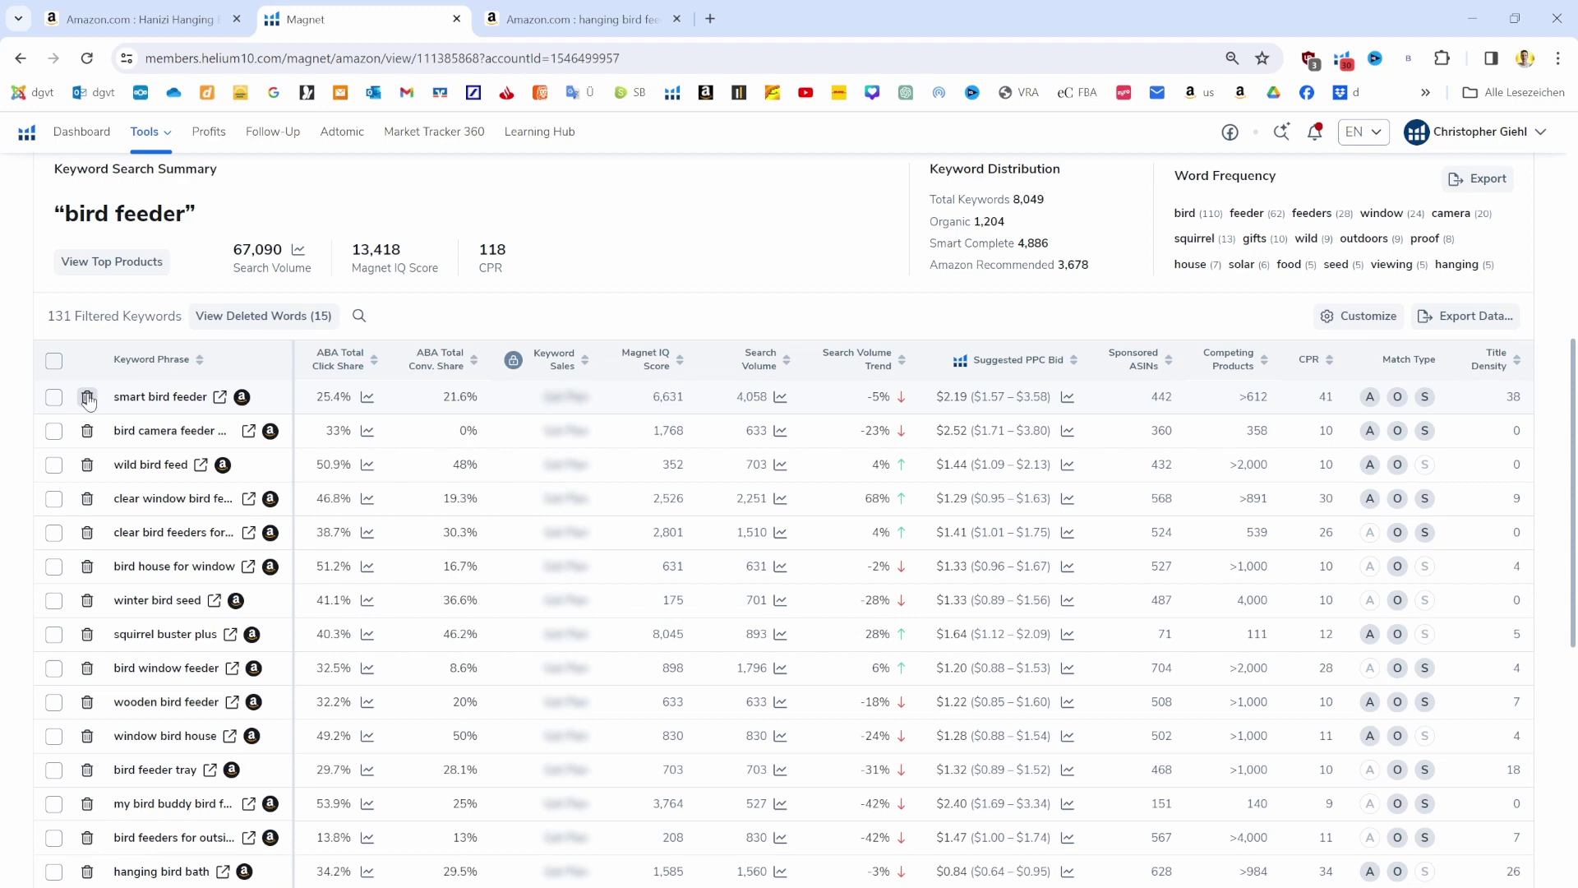
{"action": "left_click", "coordinate": [87, 398]}
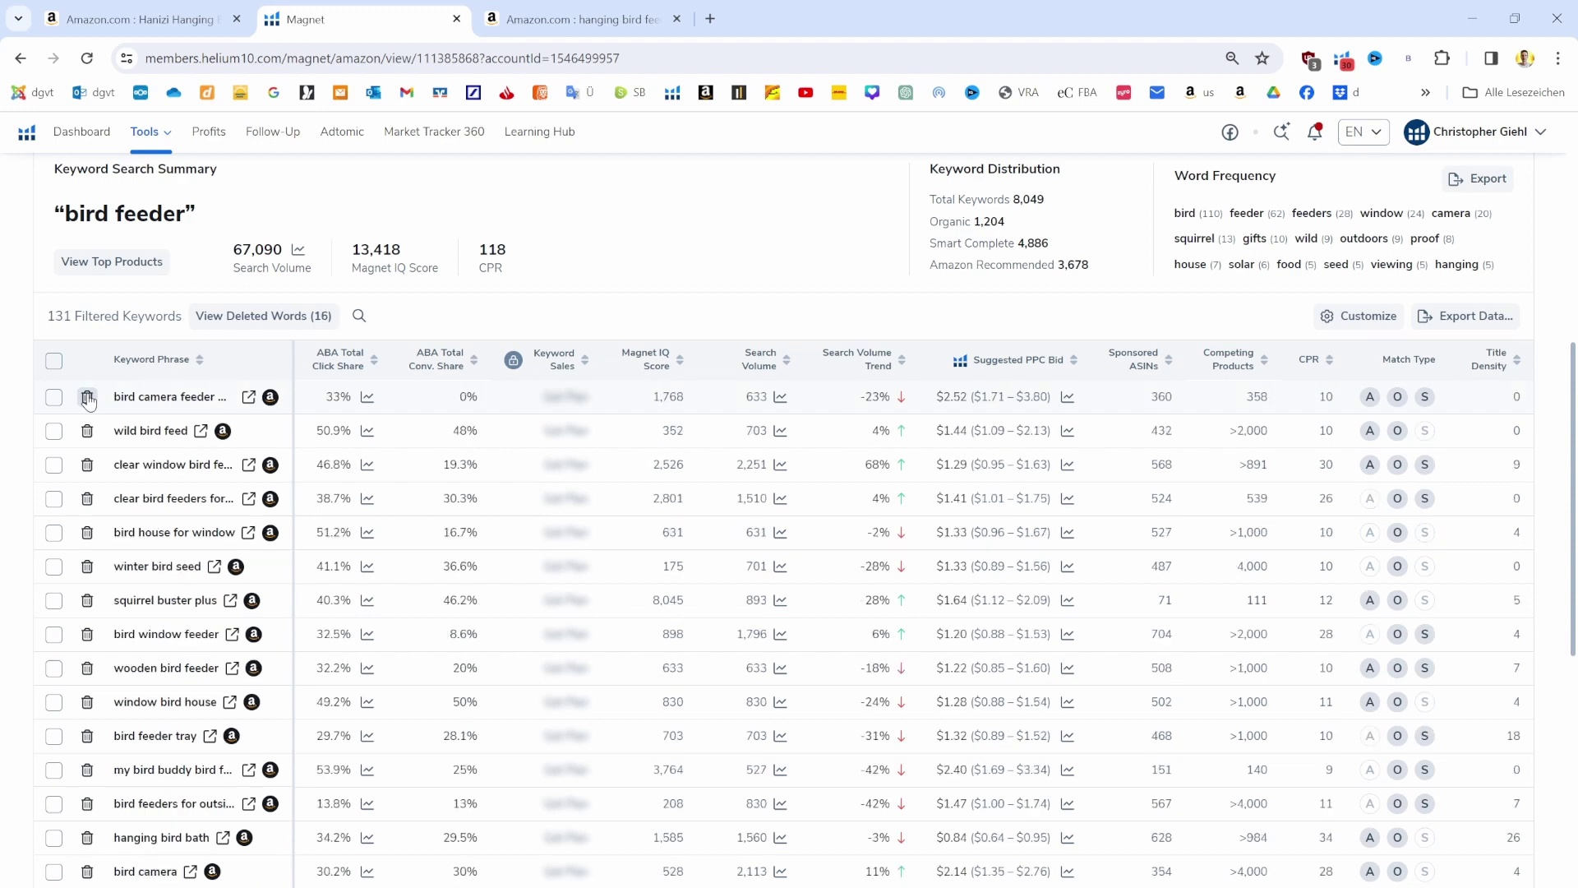
{"action": "left_click", "coordinate": [87, 397]}
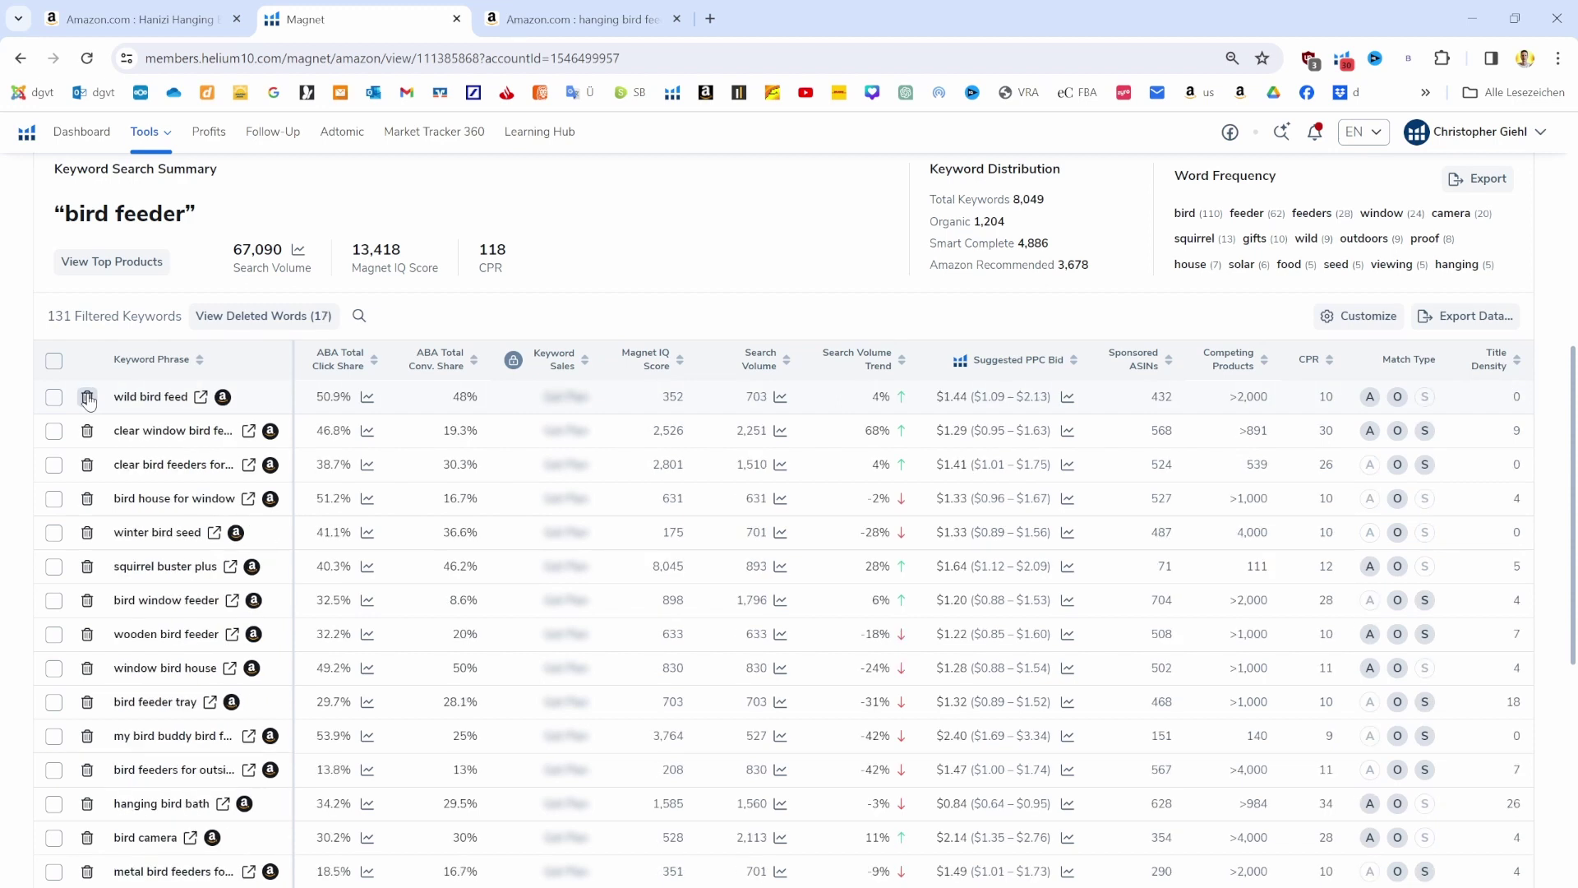
{"action": "mouse_move", "coordinate": [124, 395]}
{"action": "left_click", "coordinate": [88, 397]}
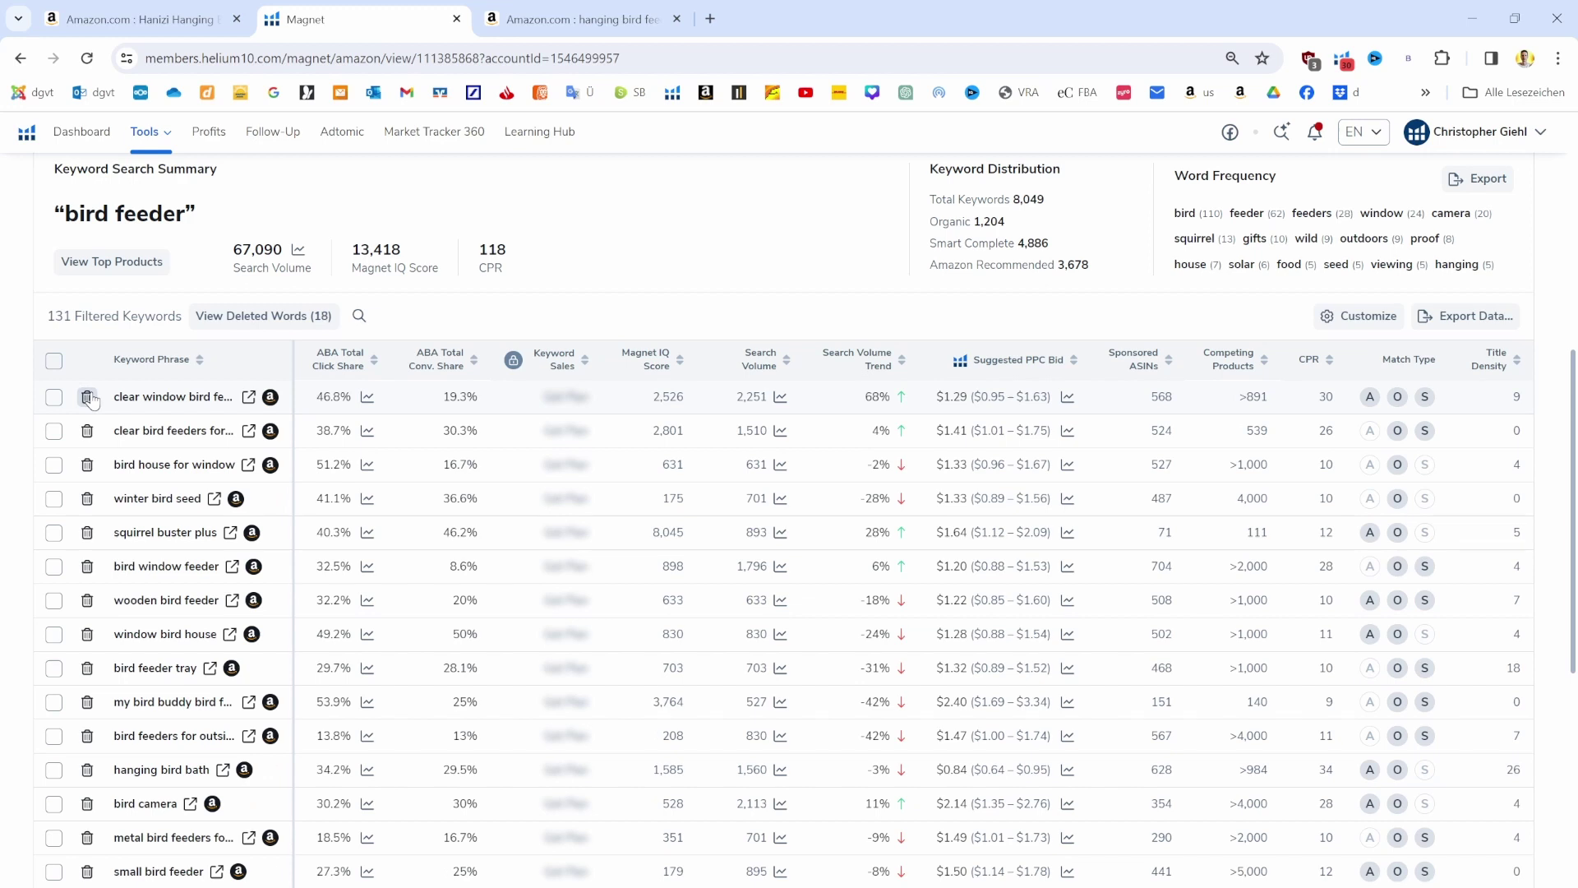
{"action": "mouse_move", "coordinate": [146, 395]}
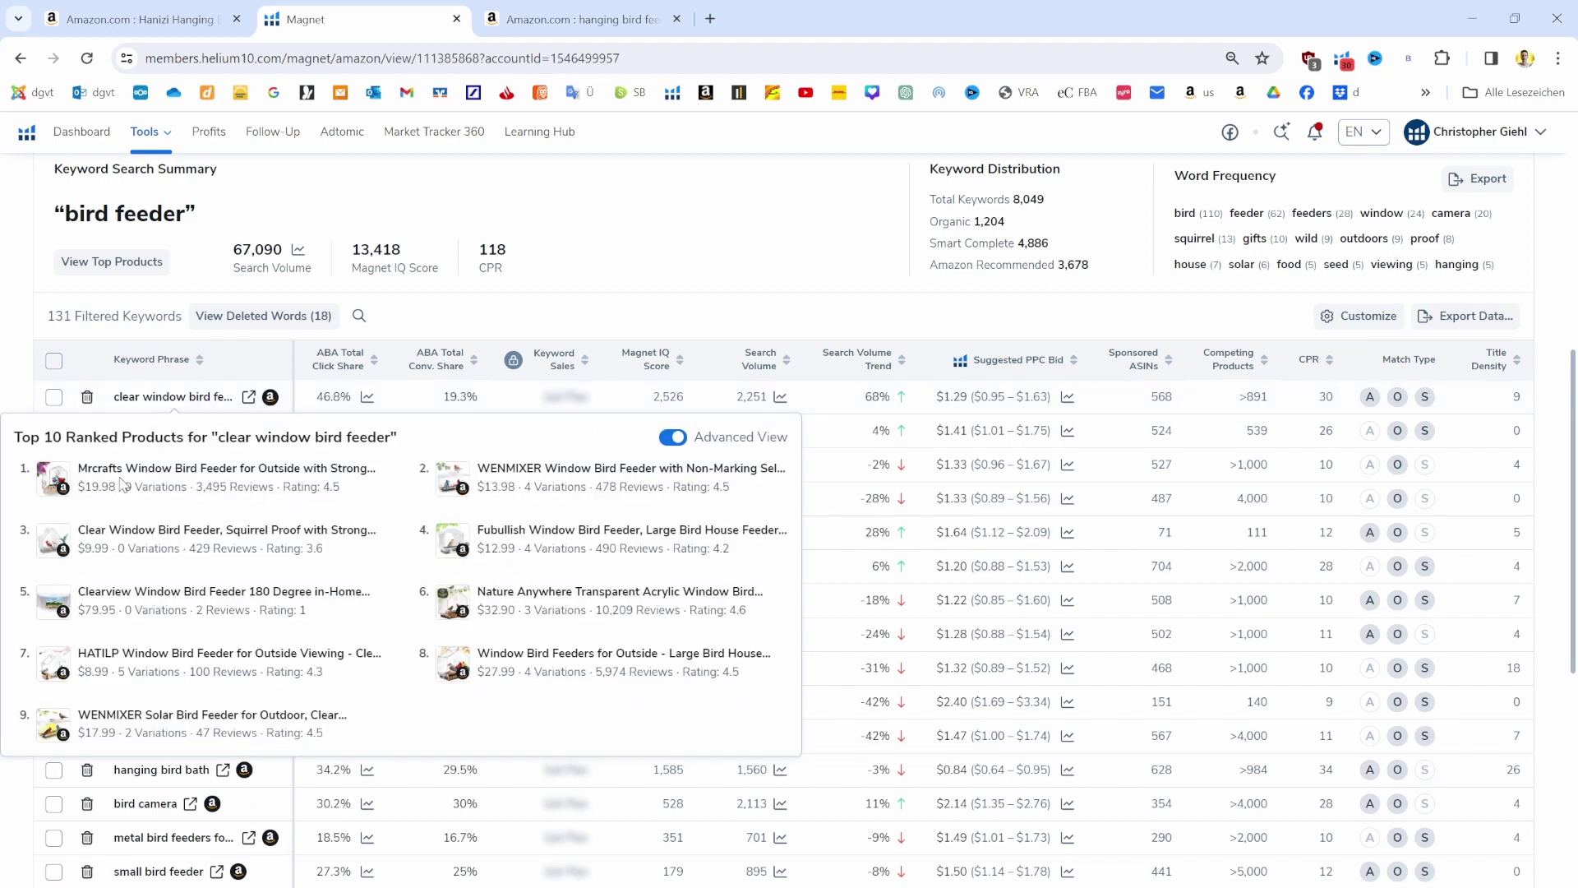
Inspect the top-ranked window bird feeder product on Amazon, then return to the Magnet list.
{"action": "left_click", "coordinate": [57, 483]}
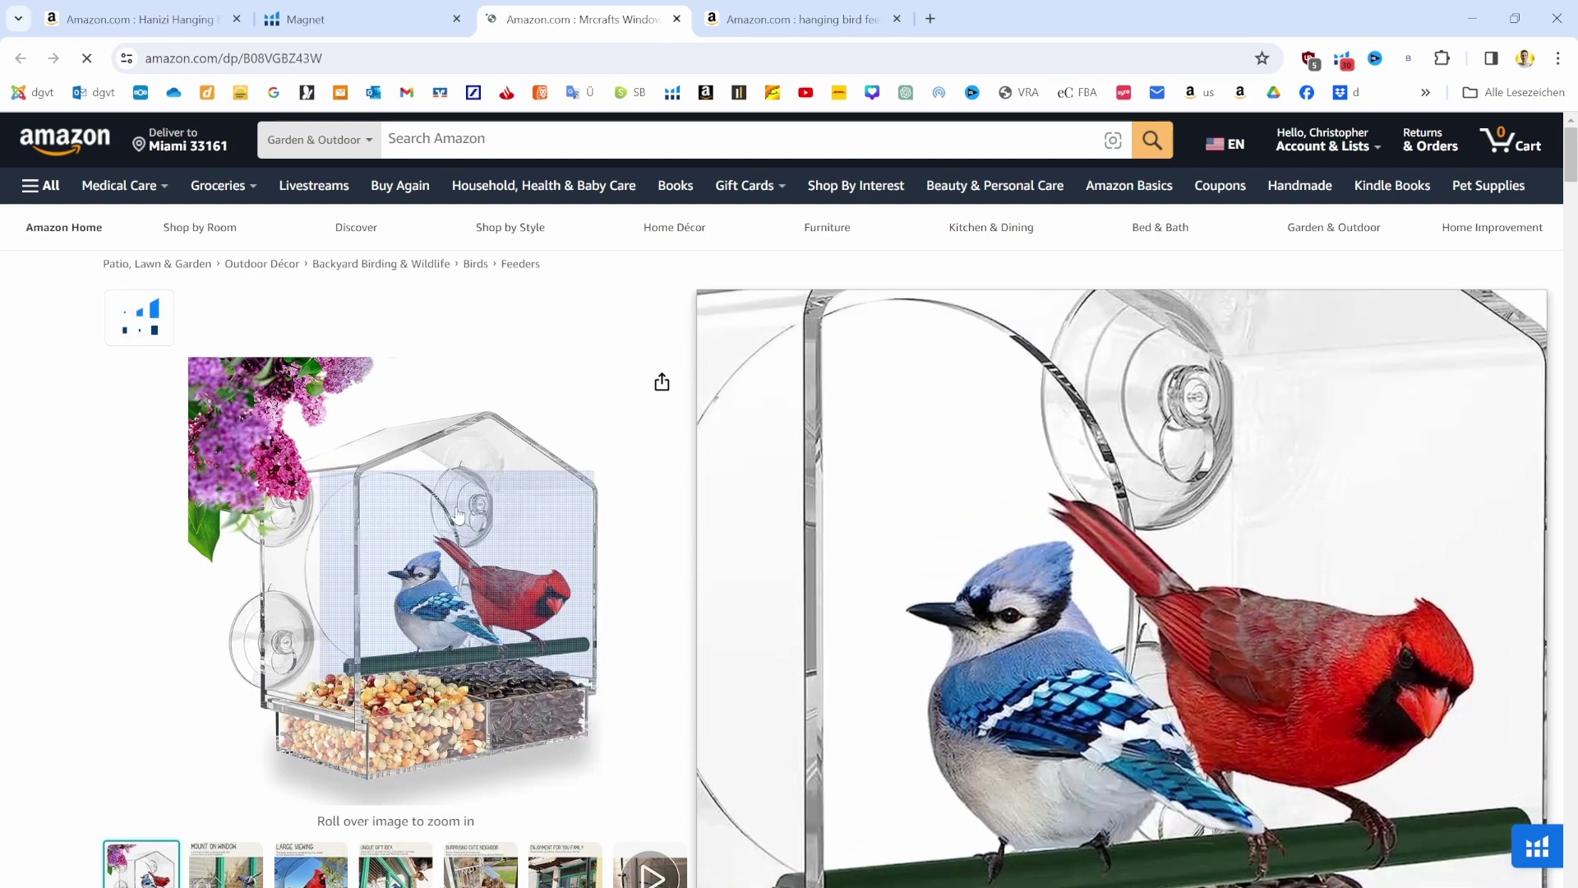
{"action": "left_click", "coordinate": [676, 19]}
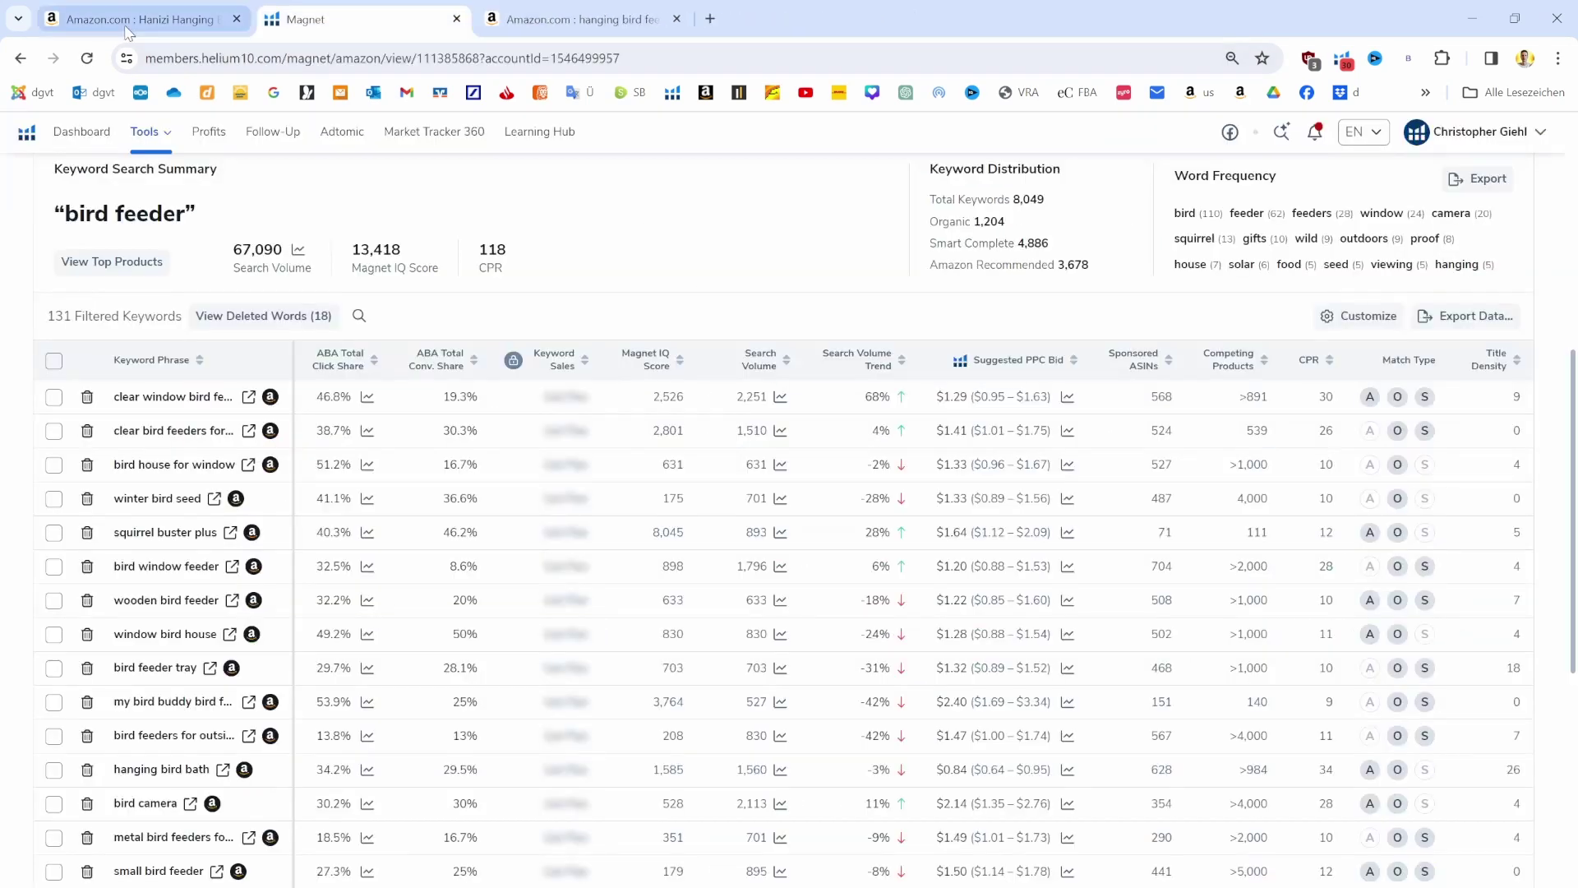
{"action": "left_click", "coordinate": [141, 20]}
{"action": "left_click", "coordinate": [354, 20]}
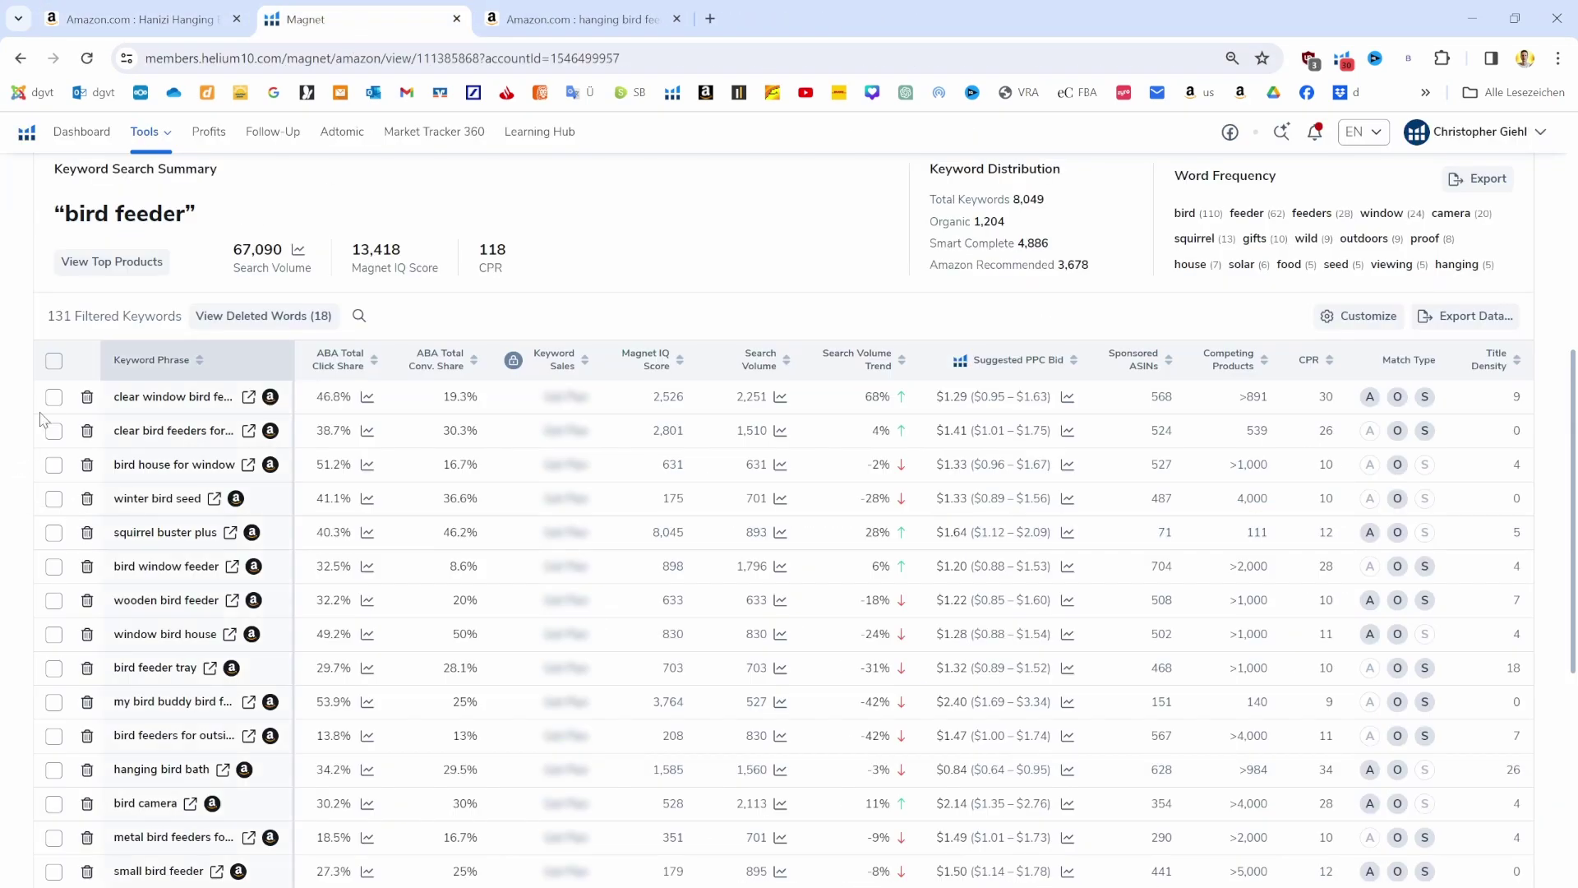
Delete 'clear window bird feeder' and two more irrelevant keywords, then export the remaining list.
{"action": "left_click", "coordinate": [86, 397]}
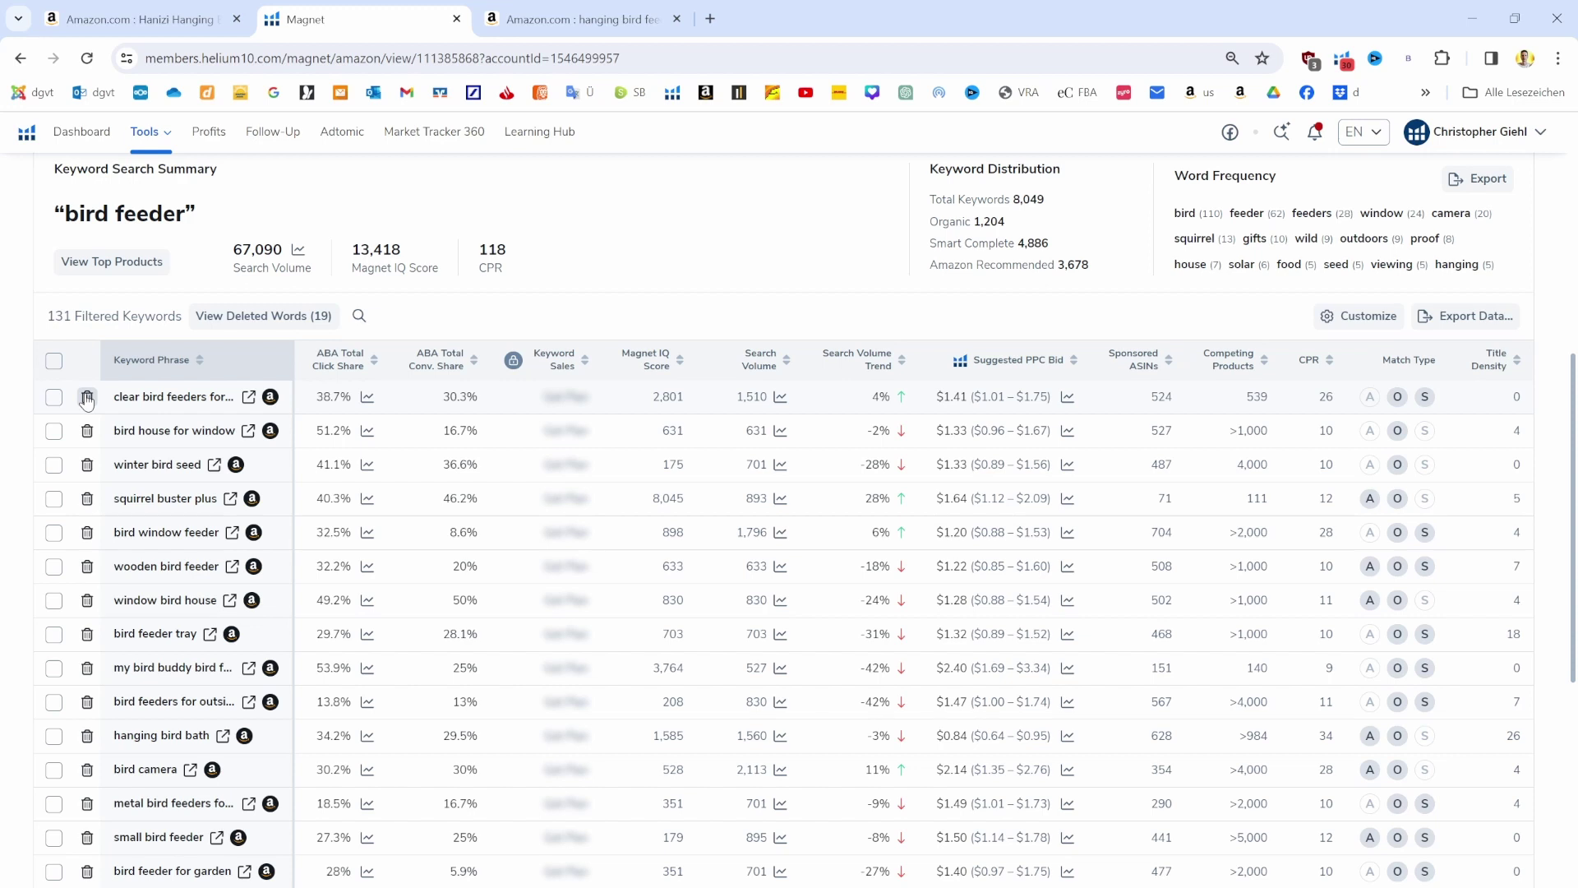
{"action": "left_click", "coordinate": [86, 397]}
{"action": "left_click", "coordinate": [86, 397]}
{"action": "left_click", "coordinate": [1469, 434]}
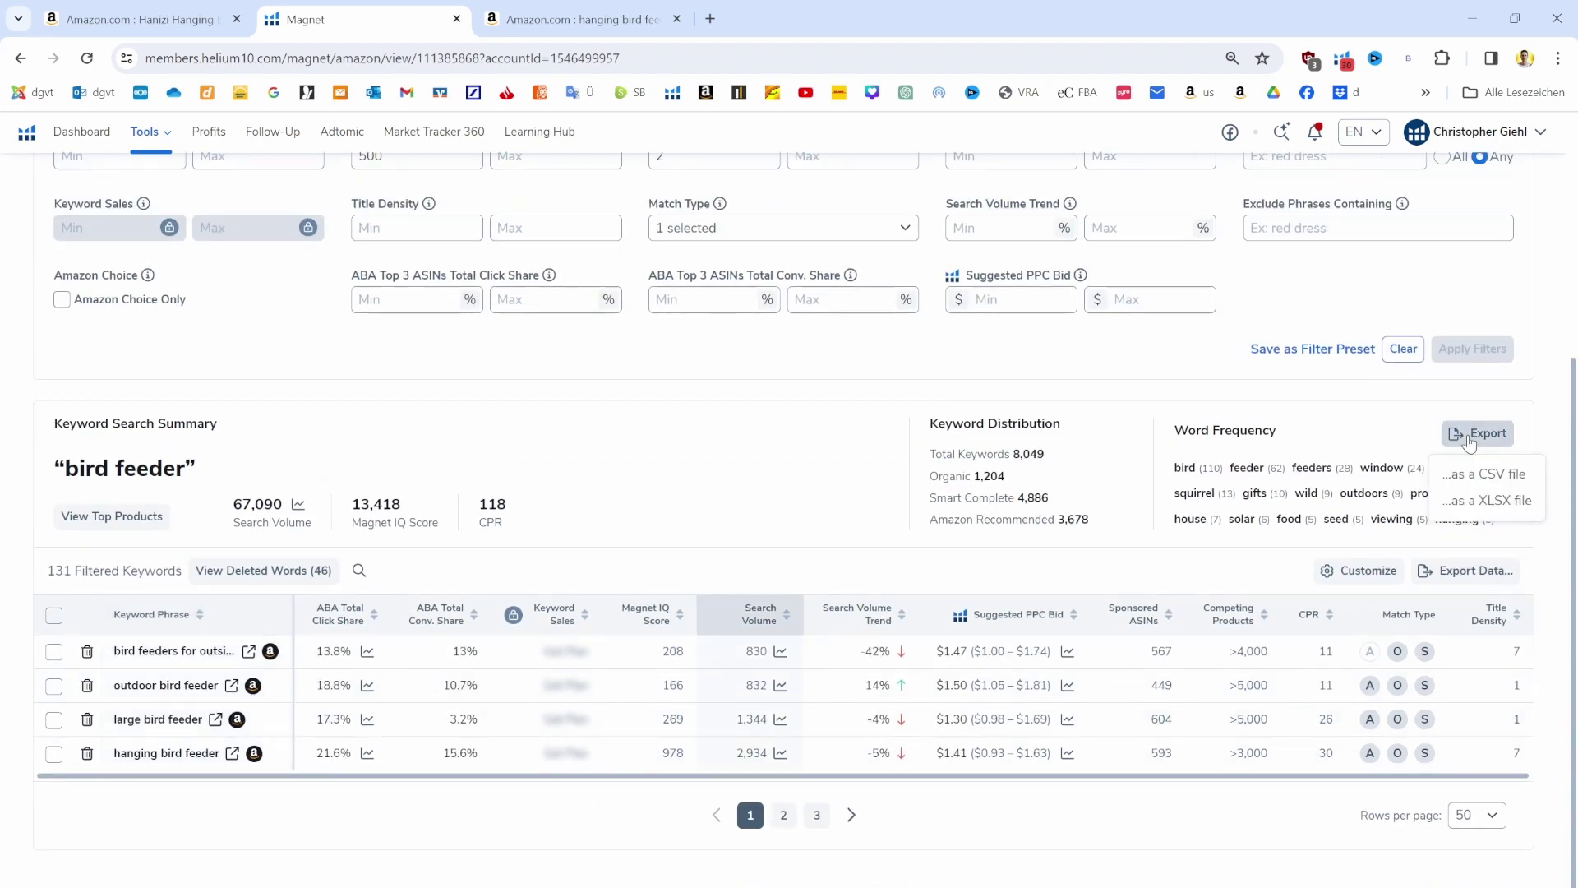
{"action": "left_click", "coordinate": [53, 651]}
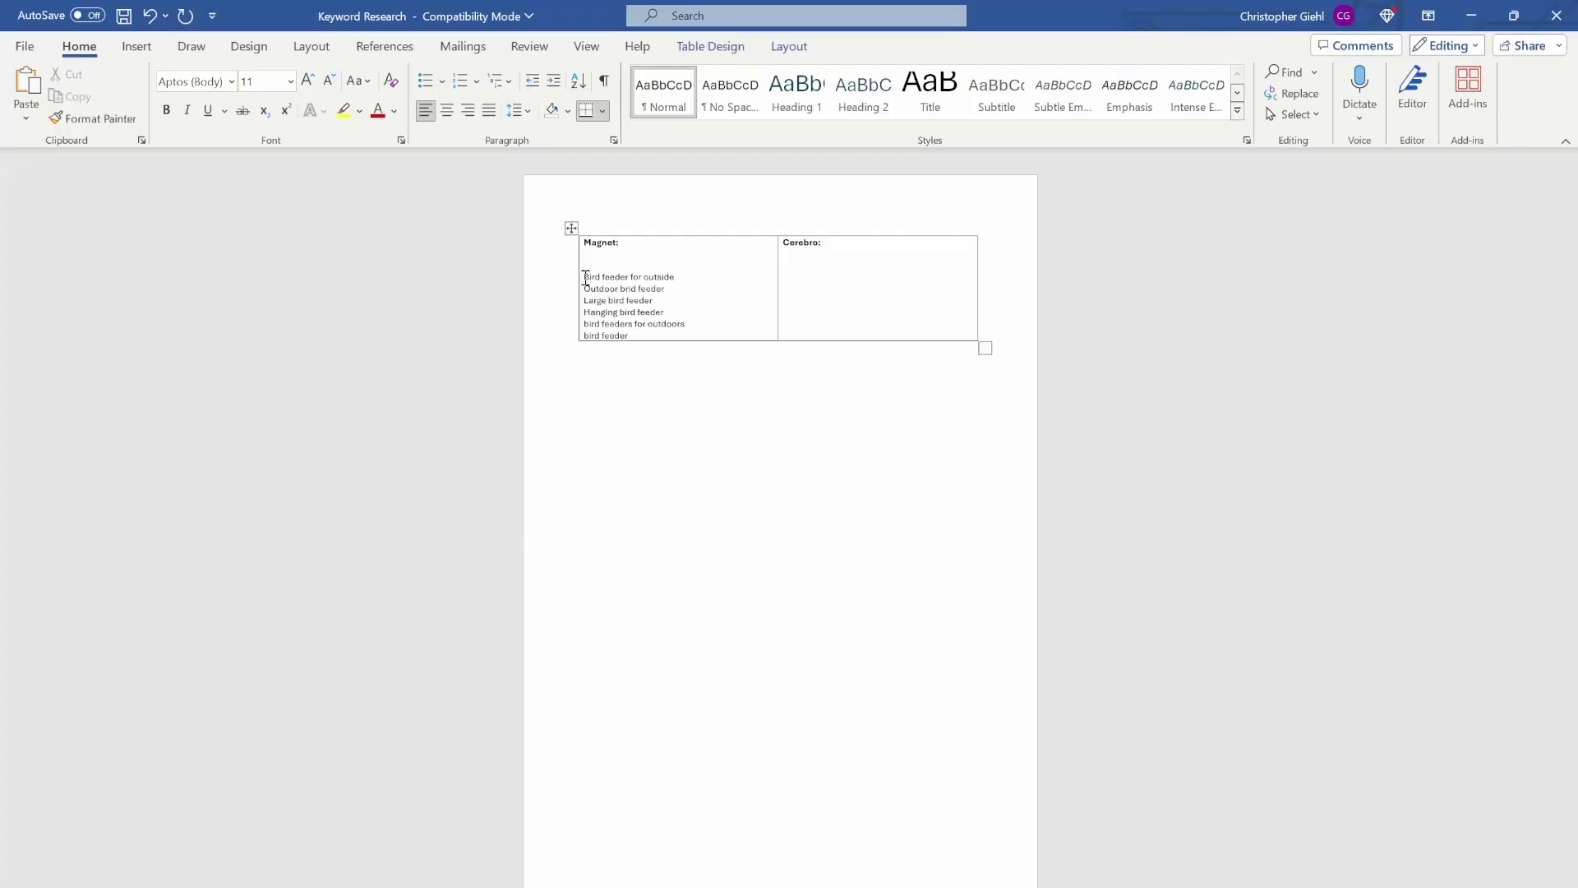
Select and then deselect the six keywords in the Word table's Magnet column.
{"action": "left_click_drag", "start_coordinate": [584, 277], "coordinate": [639, 335]}
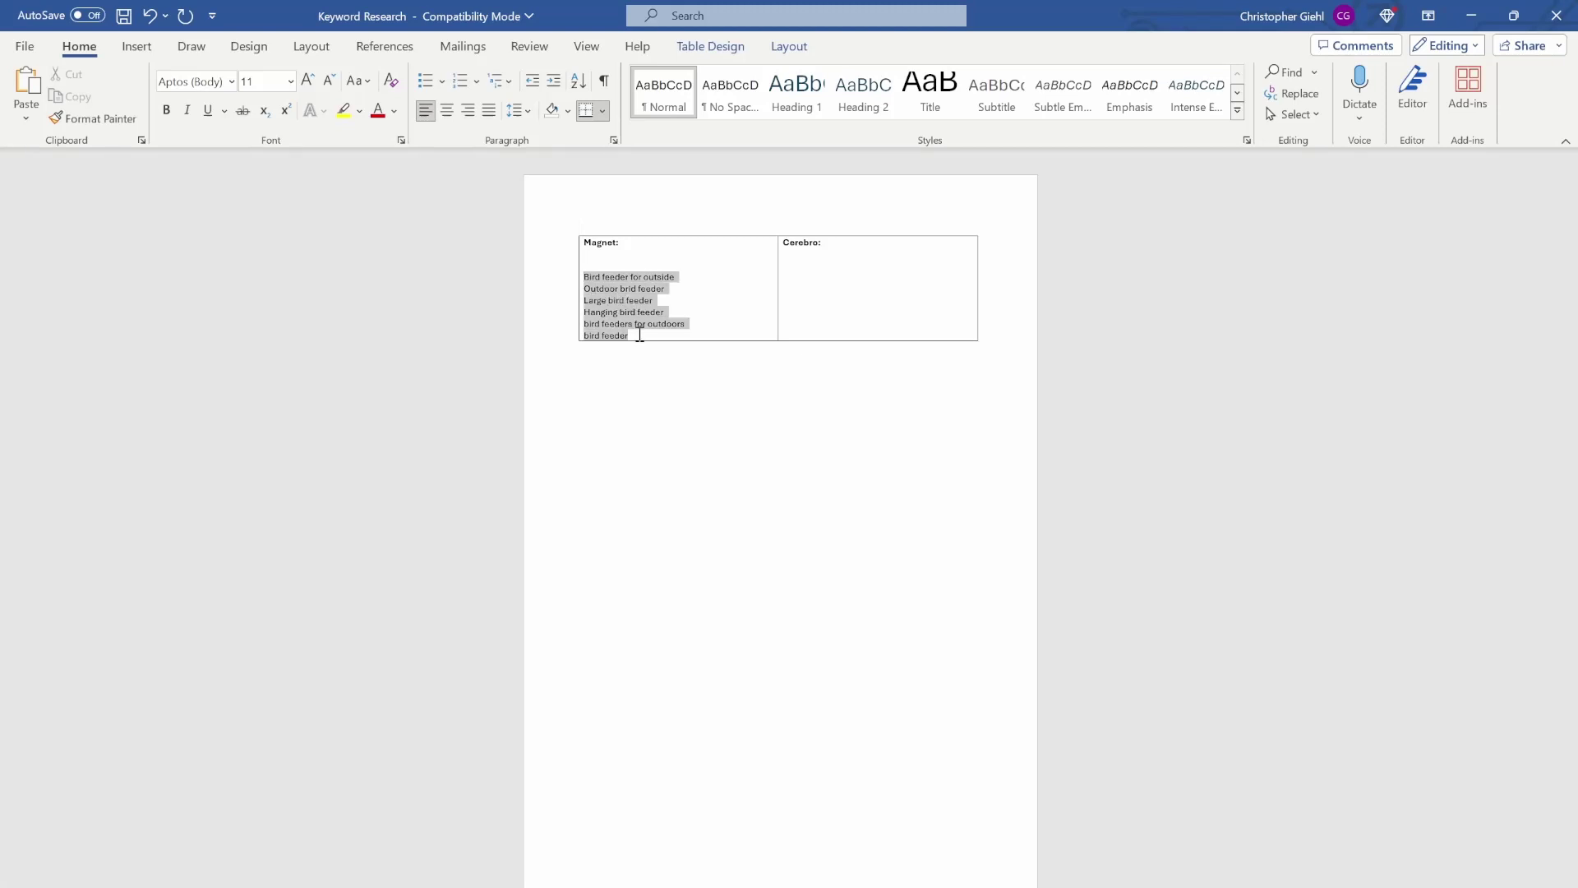
{"action": "left_click", "coordinate": [671, 344]}
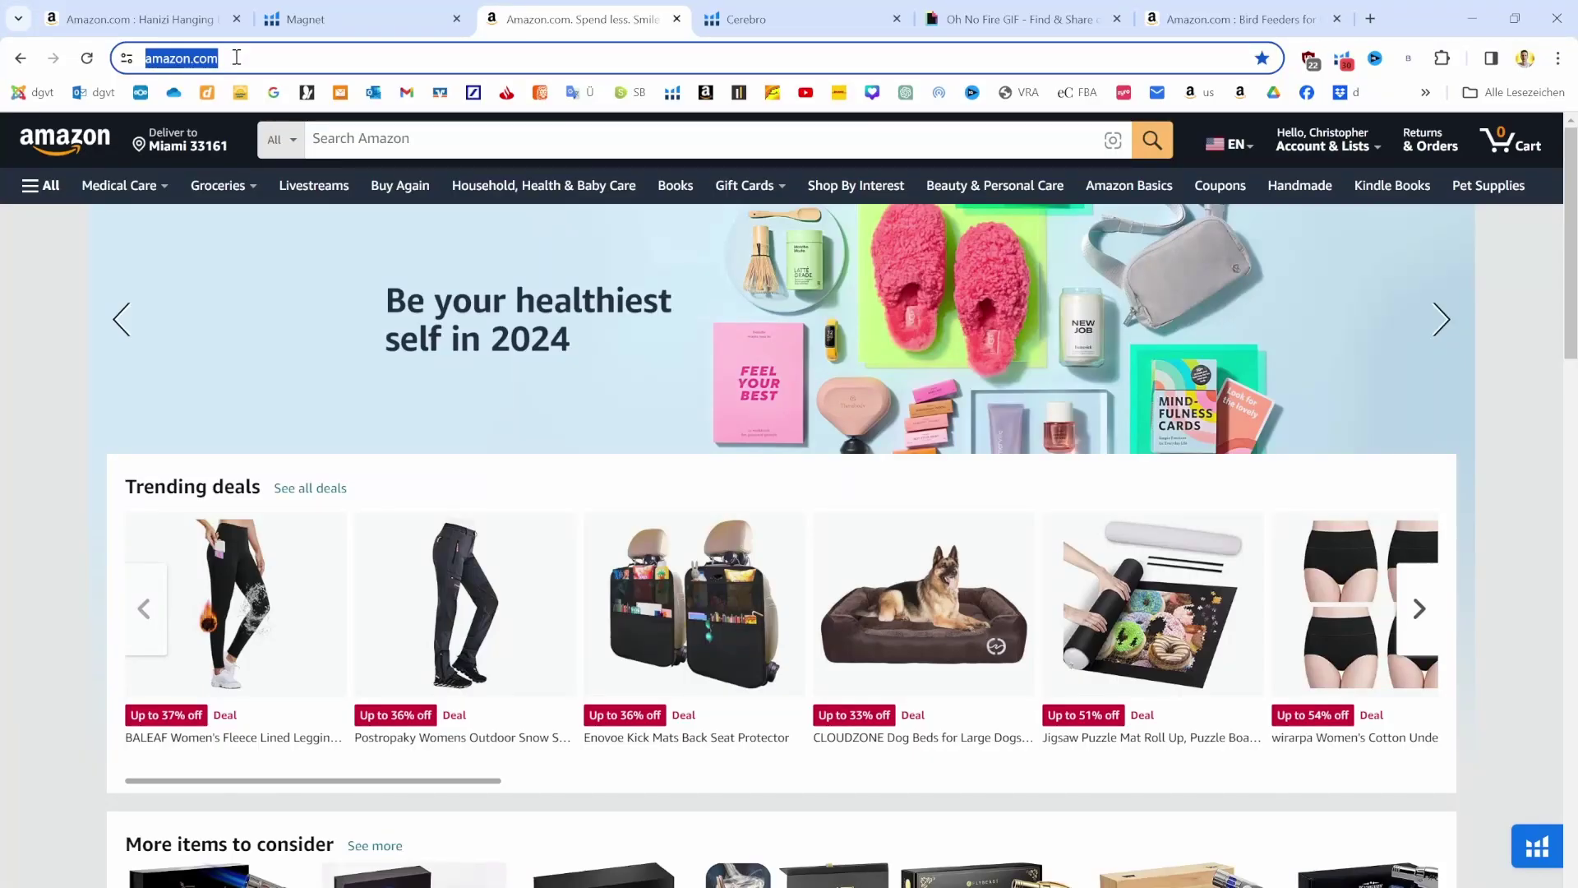
Search Amazon for 'hanging bird feeders' and run Helium 10 Xray on the results.
{"action": "left_click", "coordinate": [356, 143]}
{"action": "key", "text": "Down"}
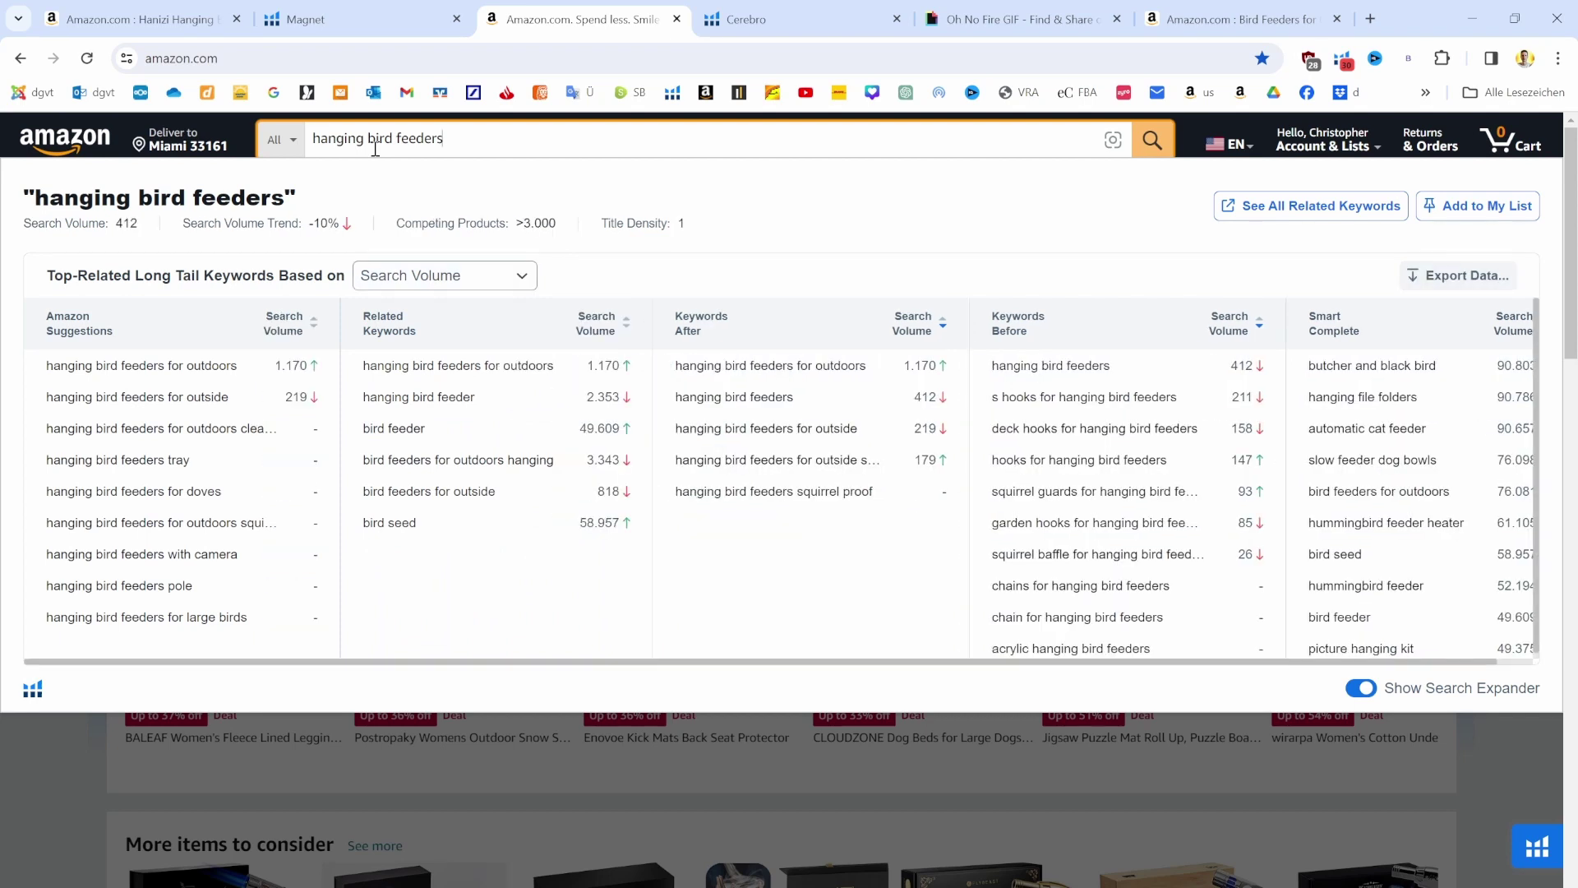
{"action": "key", "text": "Return"}
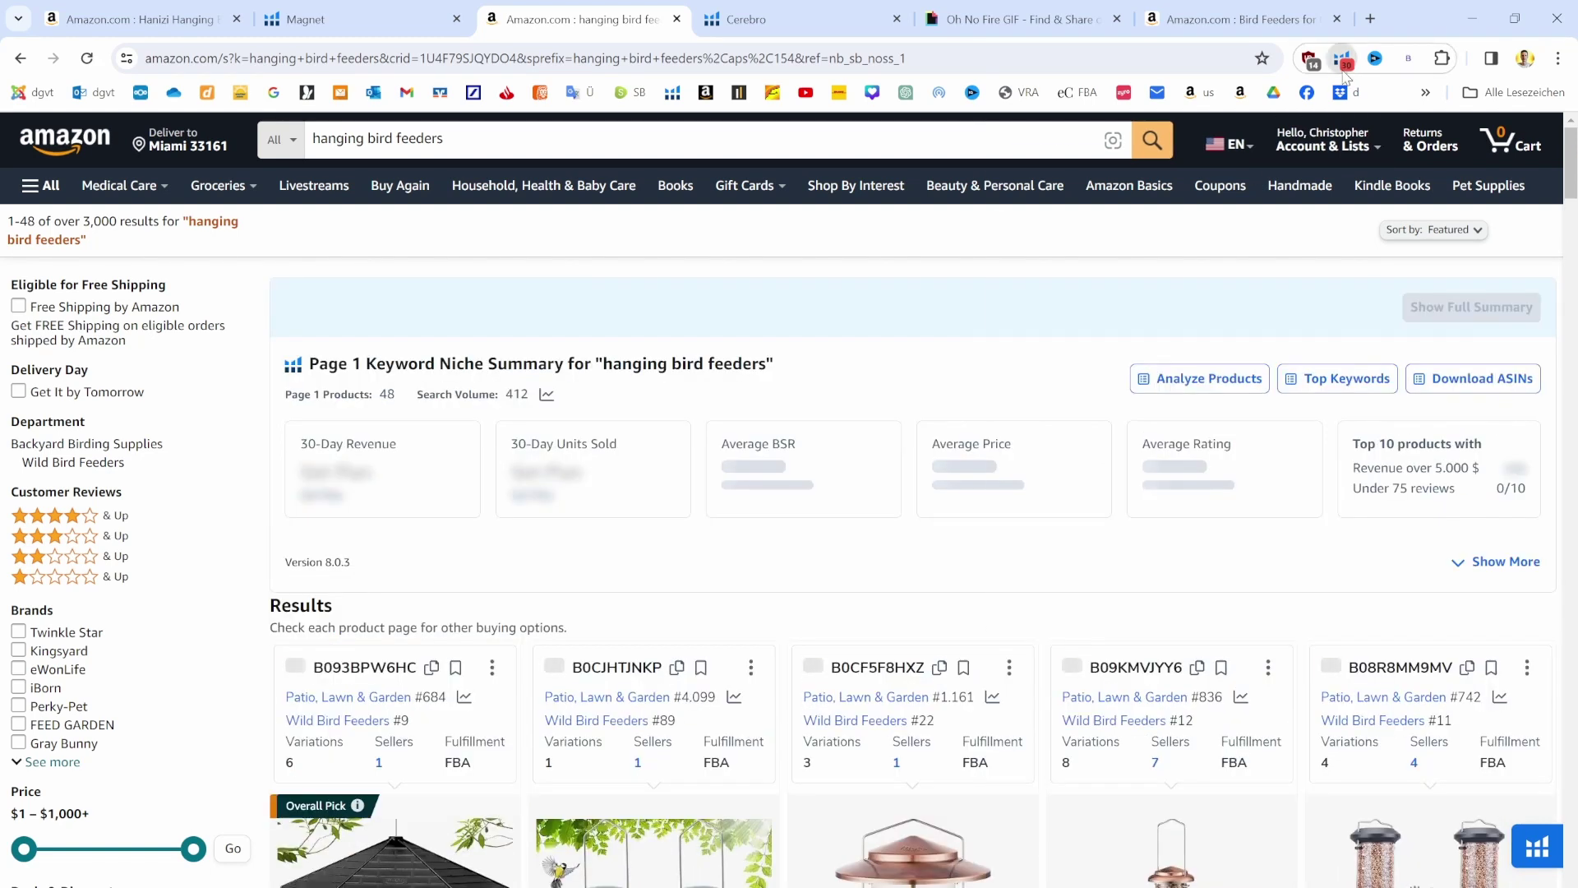
{"action": "left_click", "coordinate": [1343, 59]}
{"action": "left_click", "coordinate": [1134, 232]}
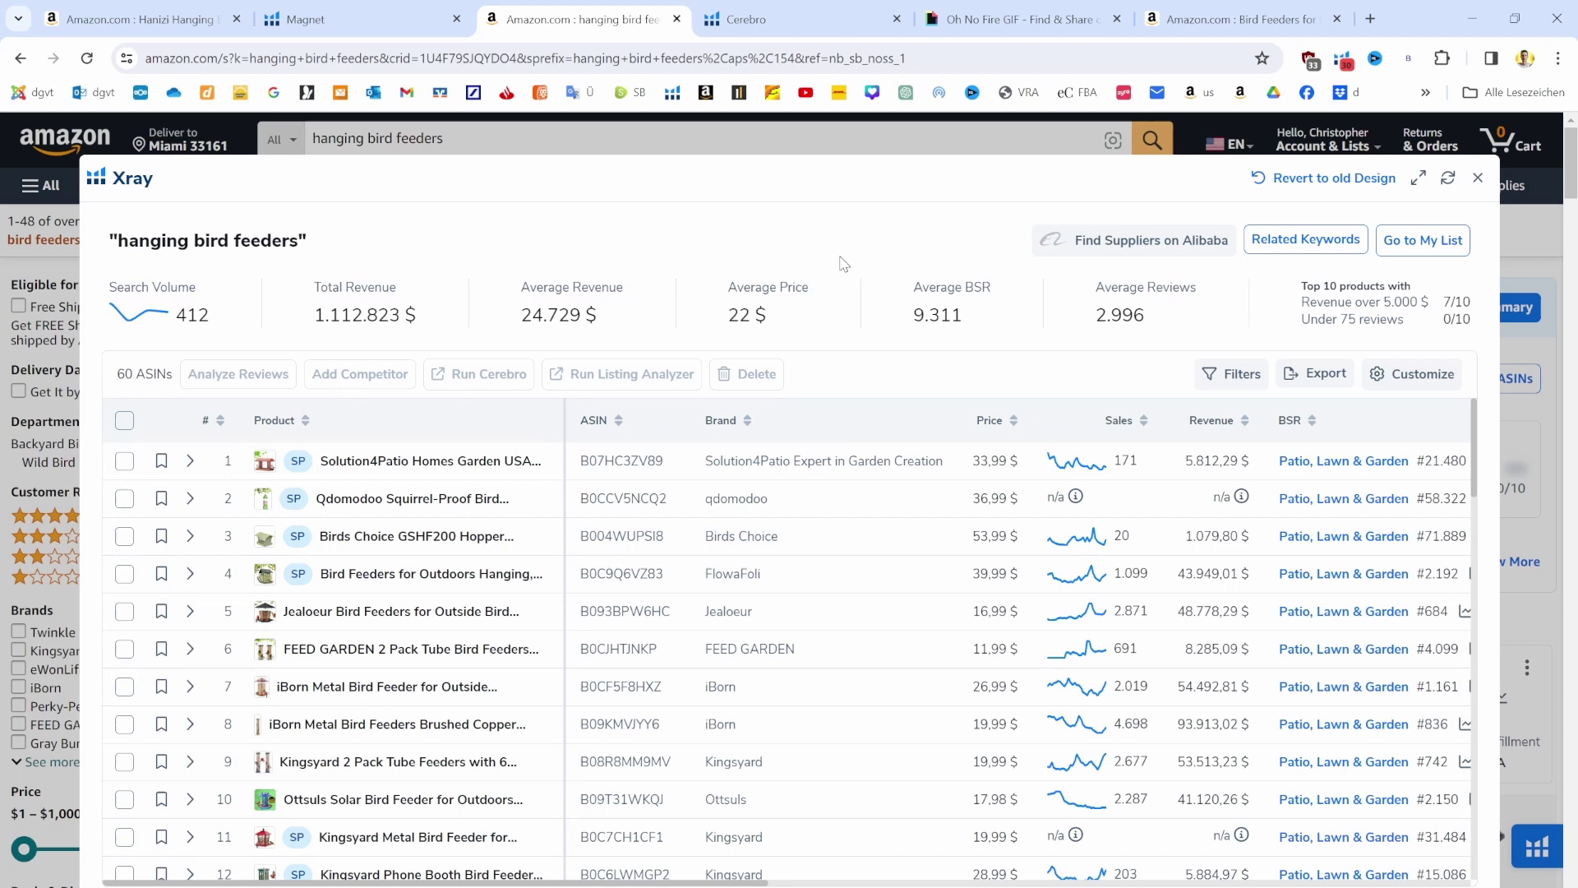
Sort the Xray products by revenue, highest first, and select the Hanizi bird feeder.
{"action": "left_click", "coordinate": [1219, 433]}
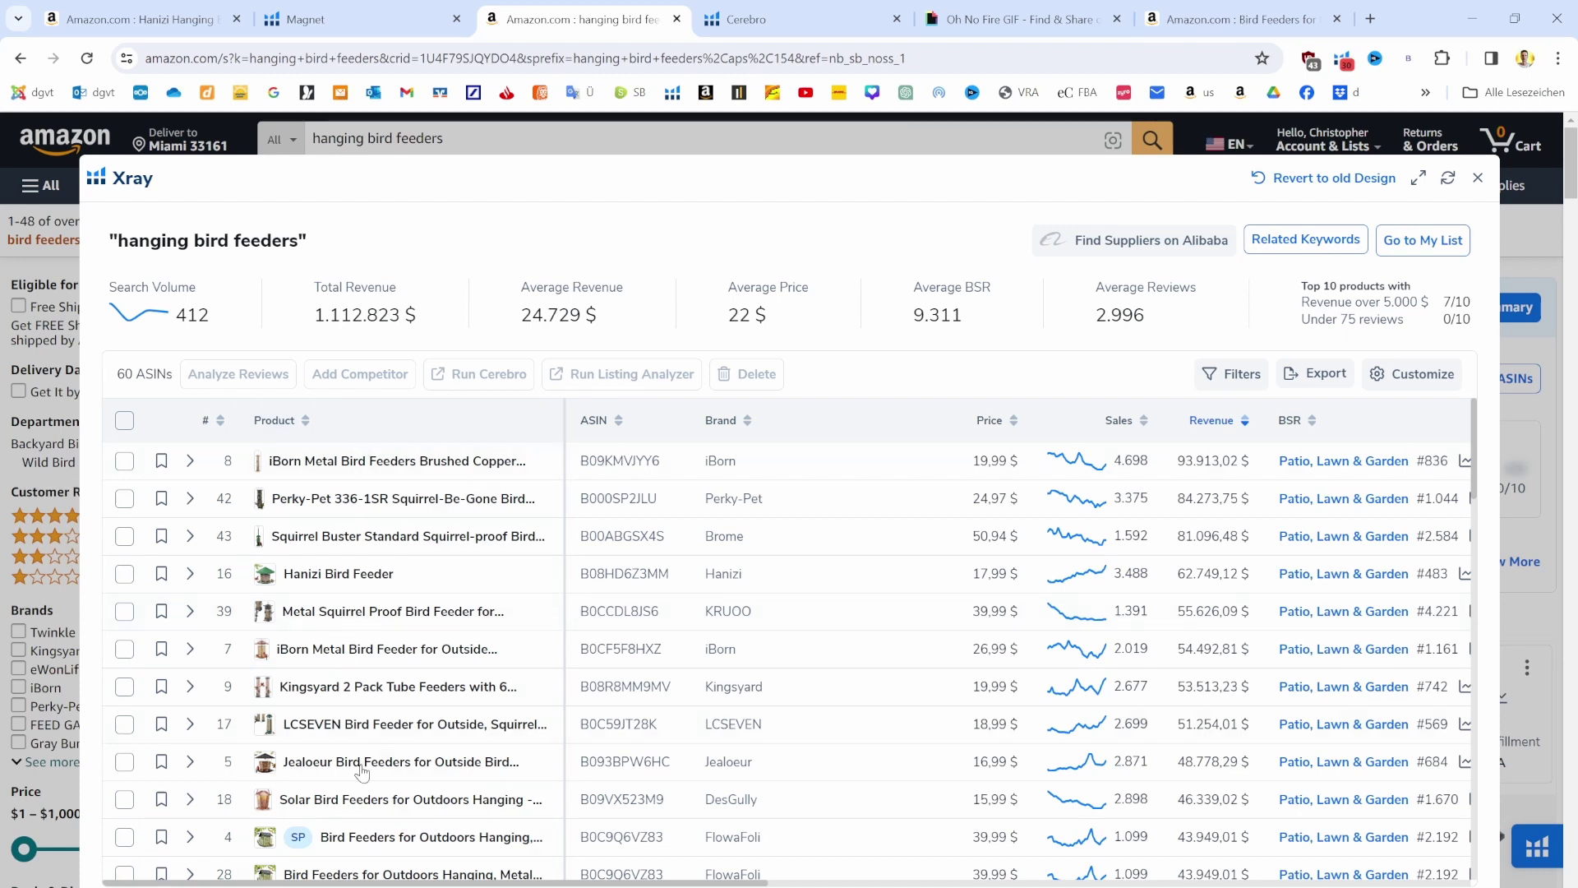
{"action": "left_click", "coordinate": [123, 576]}
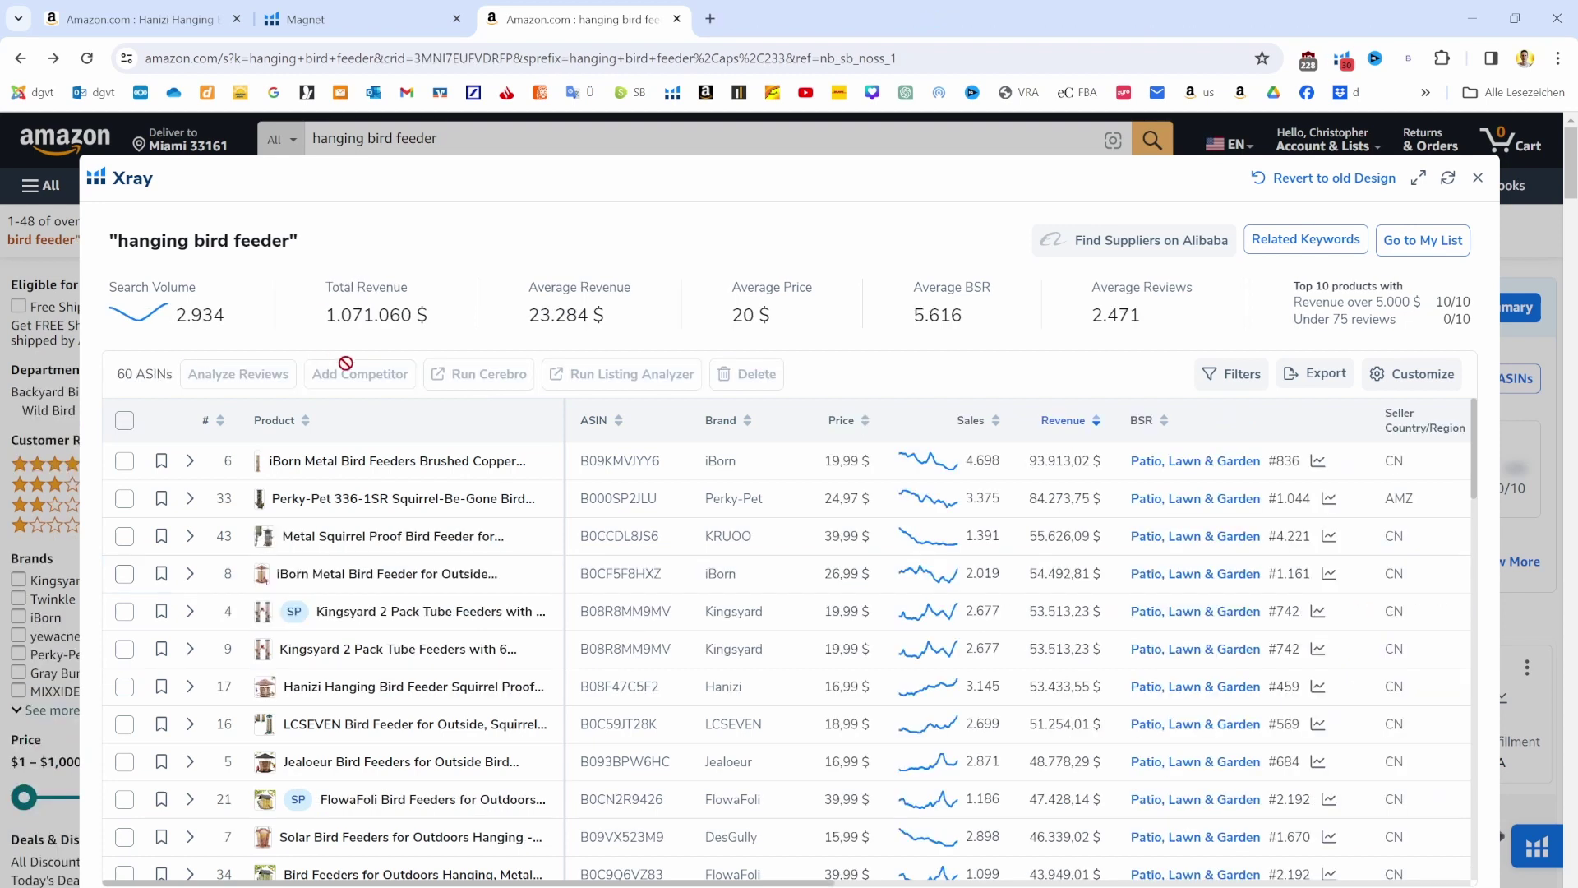
{"action": "mouse_move", "coordinate": [261, 466]}
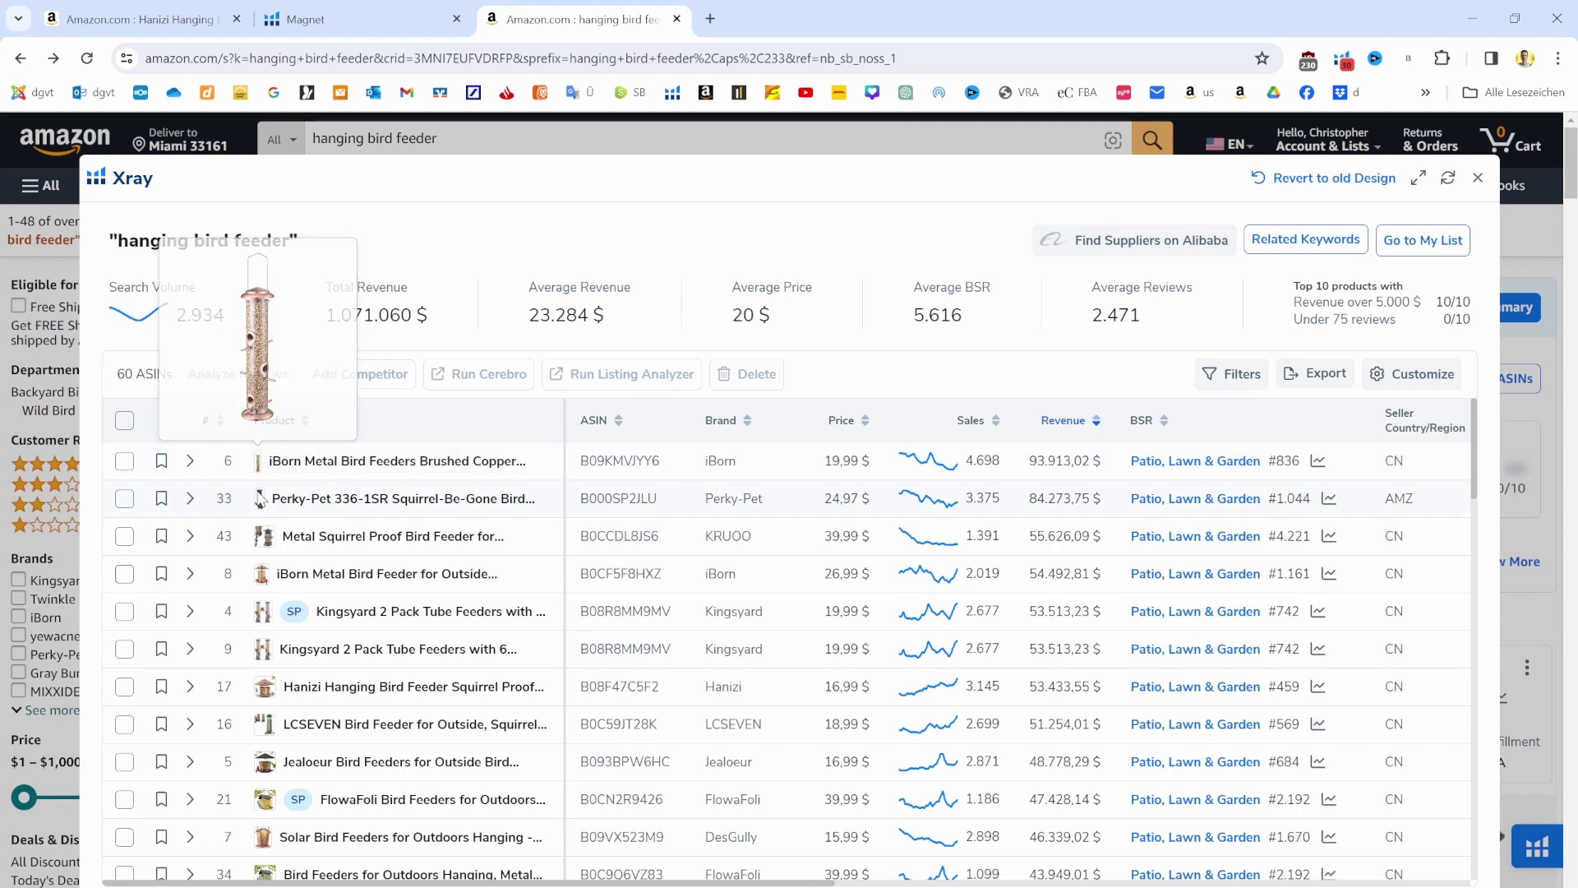
{"action": "mouse_move", "coordinate": [261, 500]}
{"action": "mouse_move", "coordinate": [264, 538]}
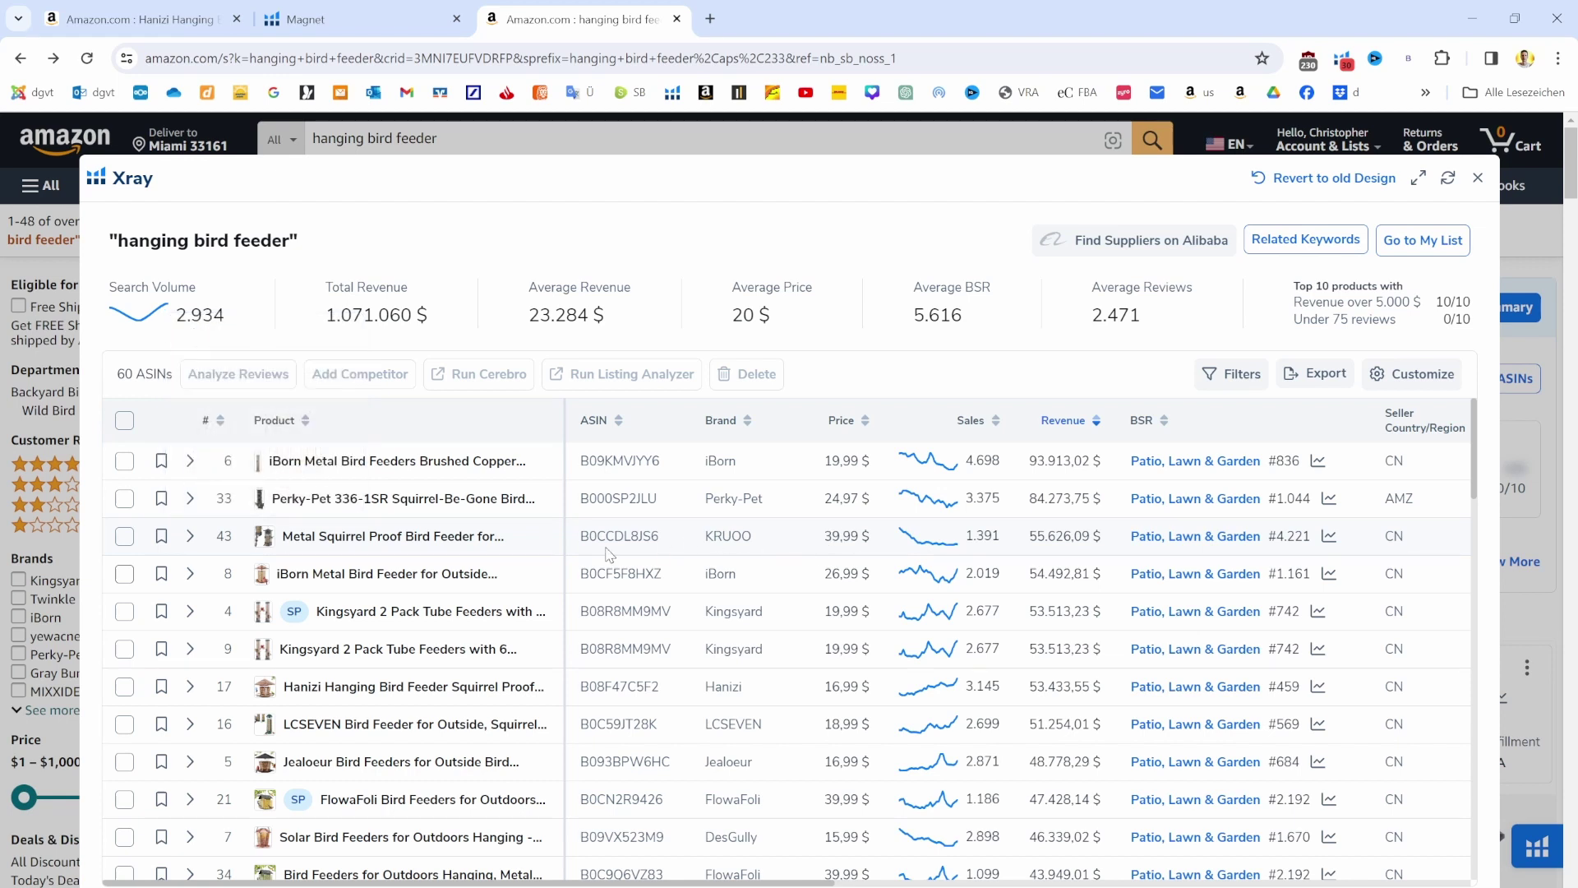
{"action": "scroll", "coordinate": [349, 543], "scroll_direction": "down", "scroll_amount": 2}
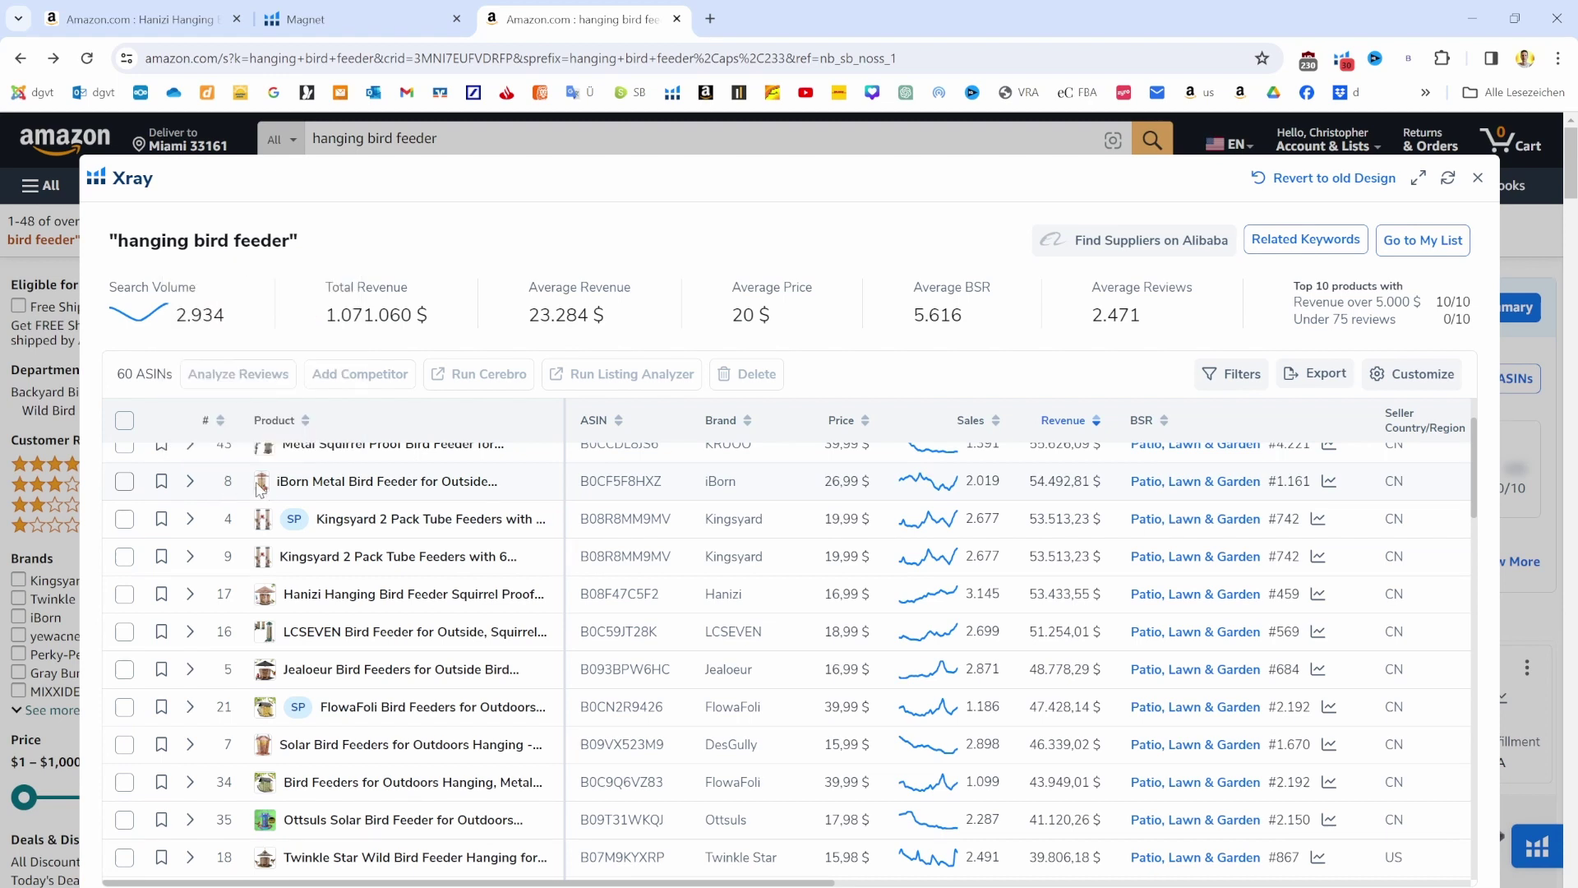
Tick the iBorn, Hanizi and Jealoeur bird feeders in the Xray product list.
{"action": "left_click", "coordinate": [125, 483]}
{"action": "scroll", "coordinate": [327, 492], "scroll_direction": "down", "scroll_amount": 1}
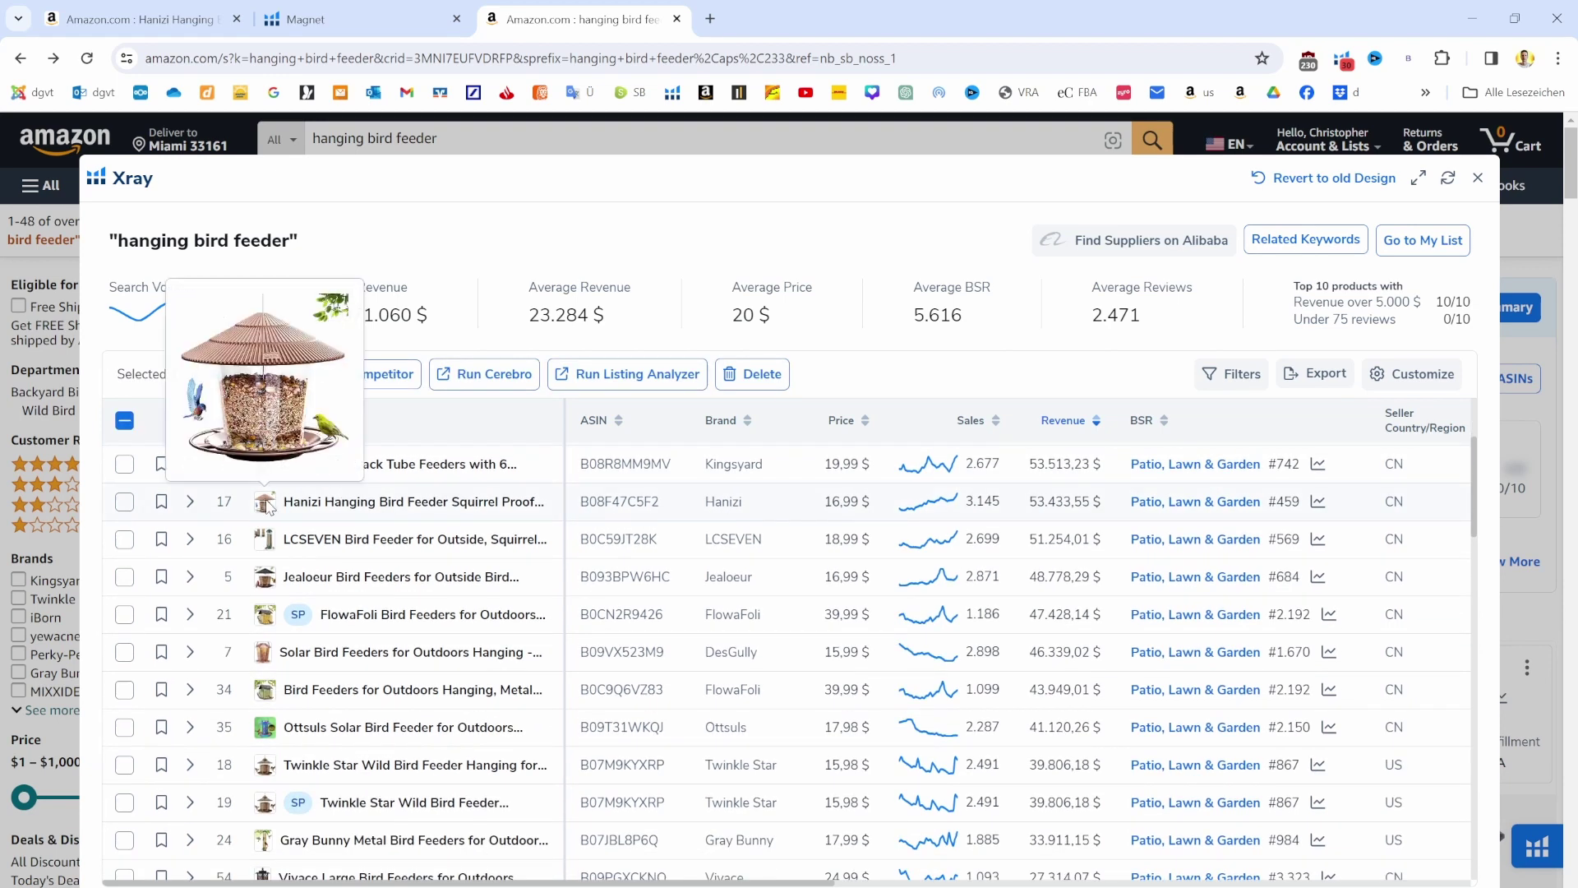
{"action": "left_click", "coordinate": [124, 501]}
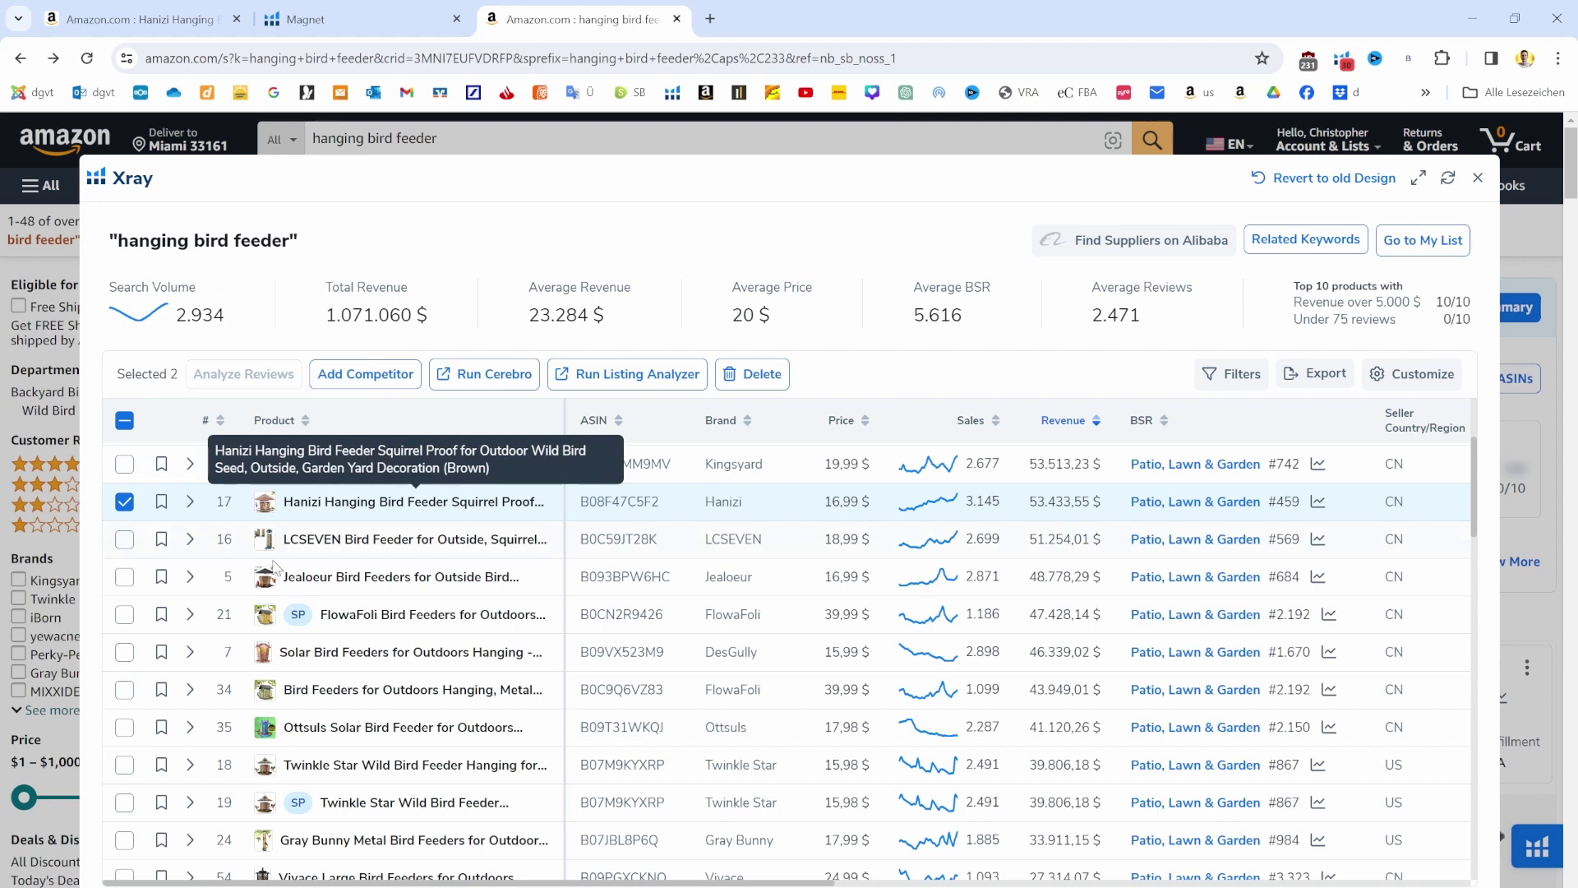
{"action": "mouse_move", "coordinate": [268, 581]}
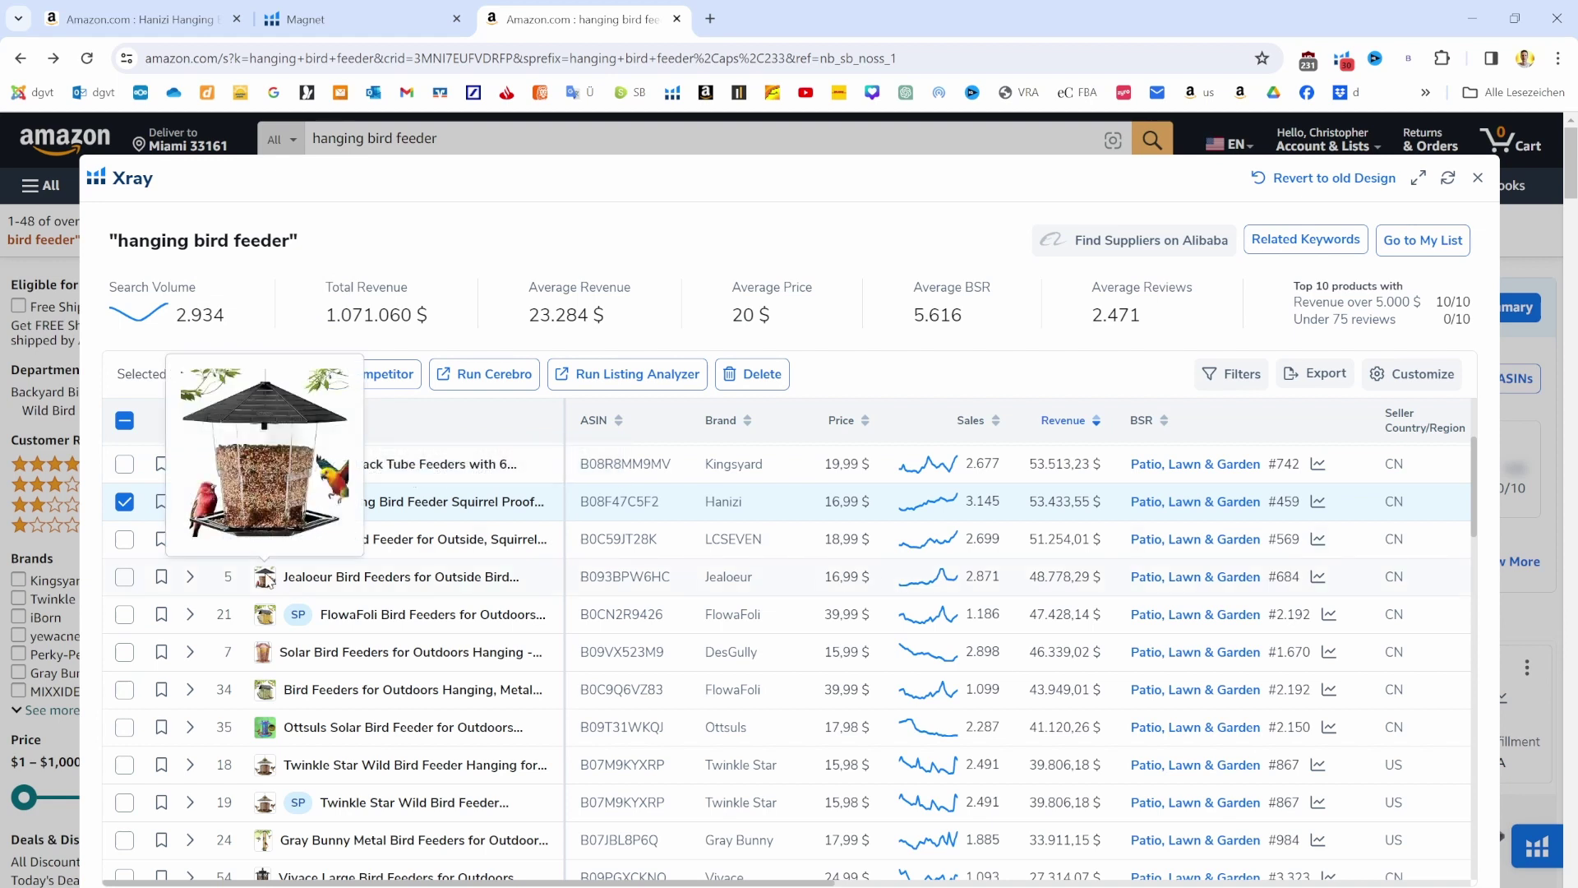
{"action": "left_click", "coordinate": [124, 576]}
{"action": "scroll", "coordinate": [361, 575], "scroll_direction": "down", "scroll_amount": 1}
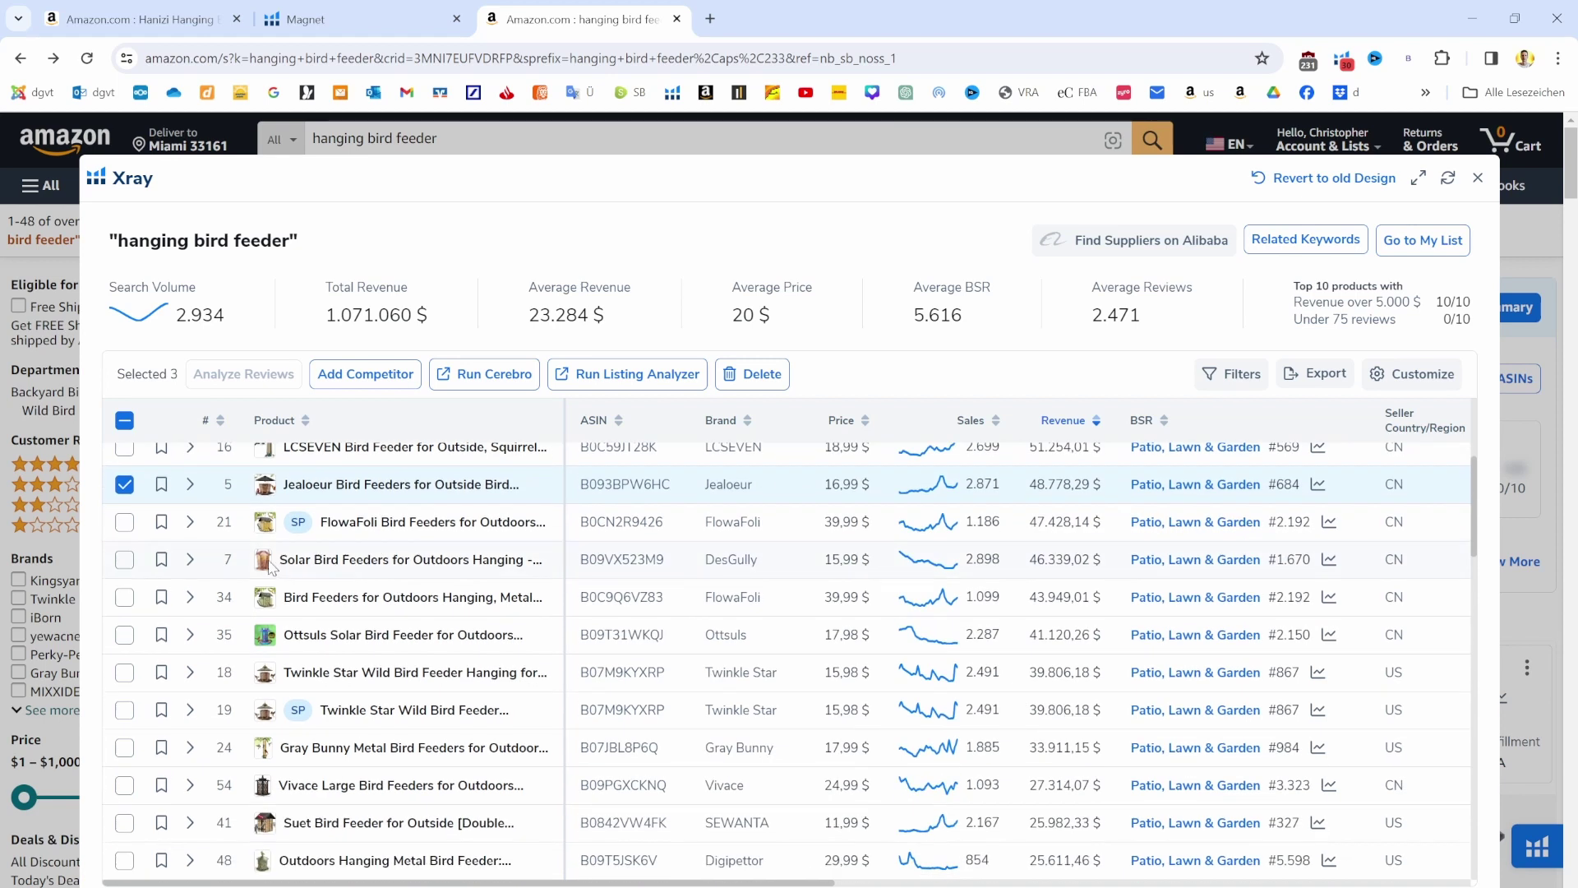
{"action": "mouse_move", "coordinate": [269, 567]}
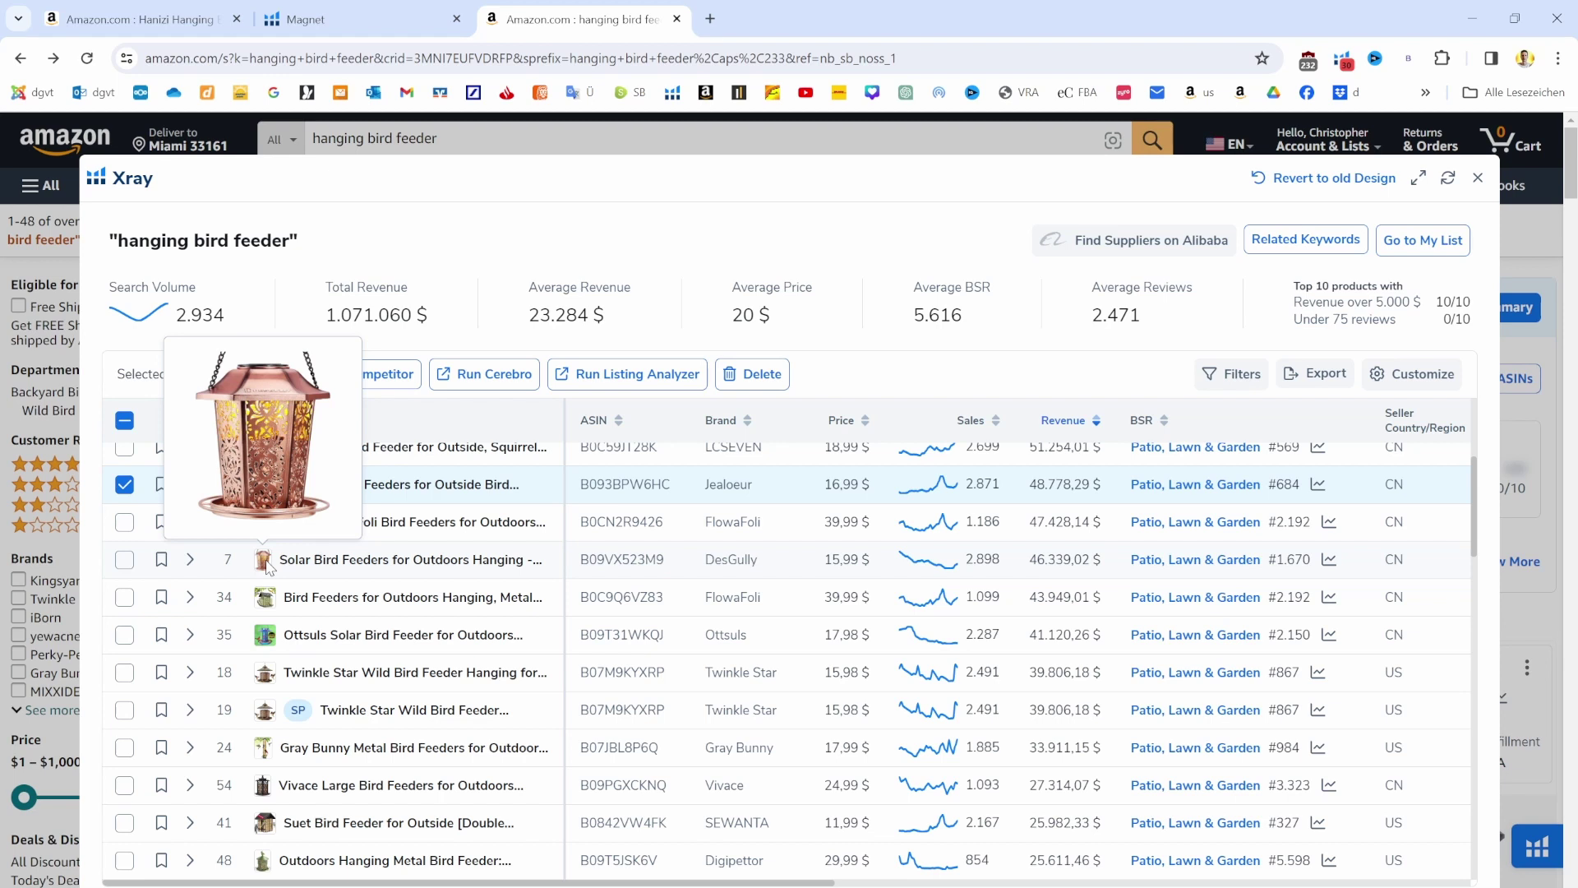
{"action": "scroll", "coordinate": [265, 566], "scroll_direction": "down", "scroll_amount": 1}
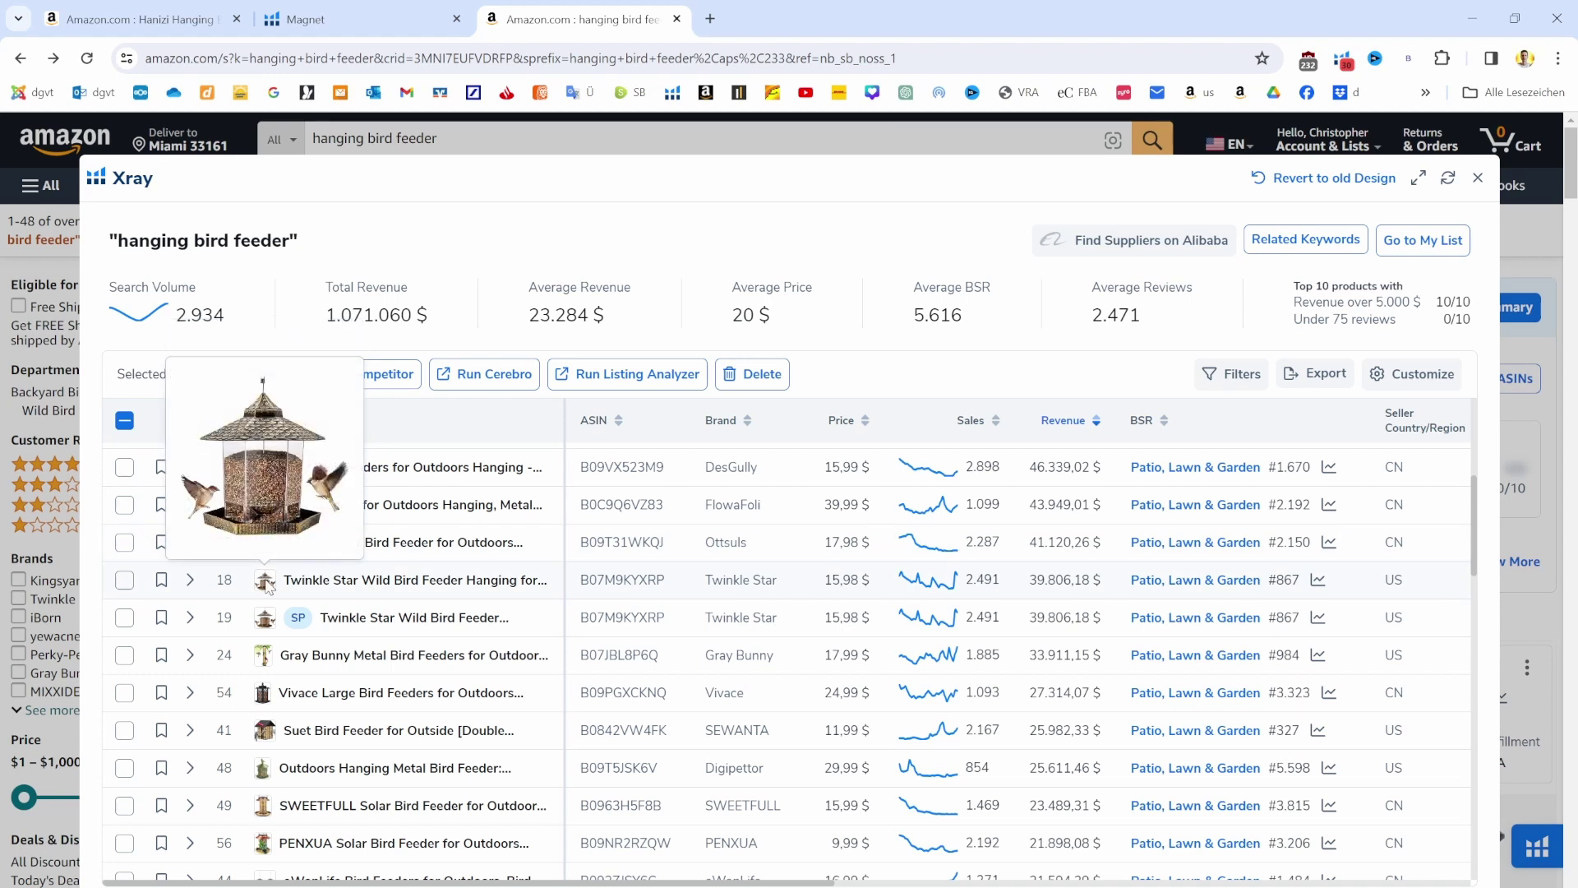
Tick the Twinkle Star, eWonLife and Digipettor feeders so six products are selected.
{"action": "left_click", "coordinate": [124, 580]}
{"action": "scroll", "coordinate": [275, 586], "scroll_direction": "down", "scroll_amount": 1}
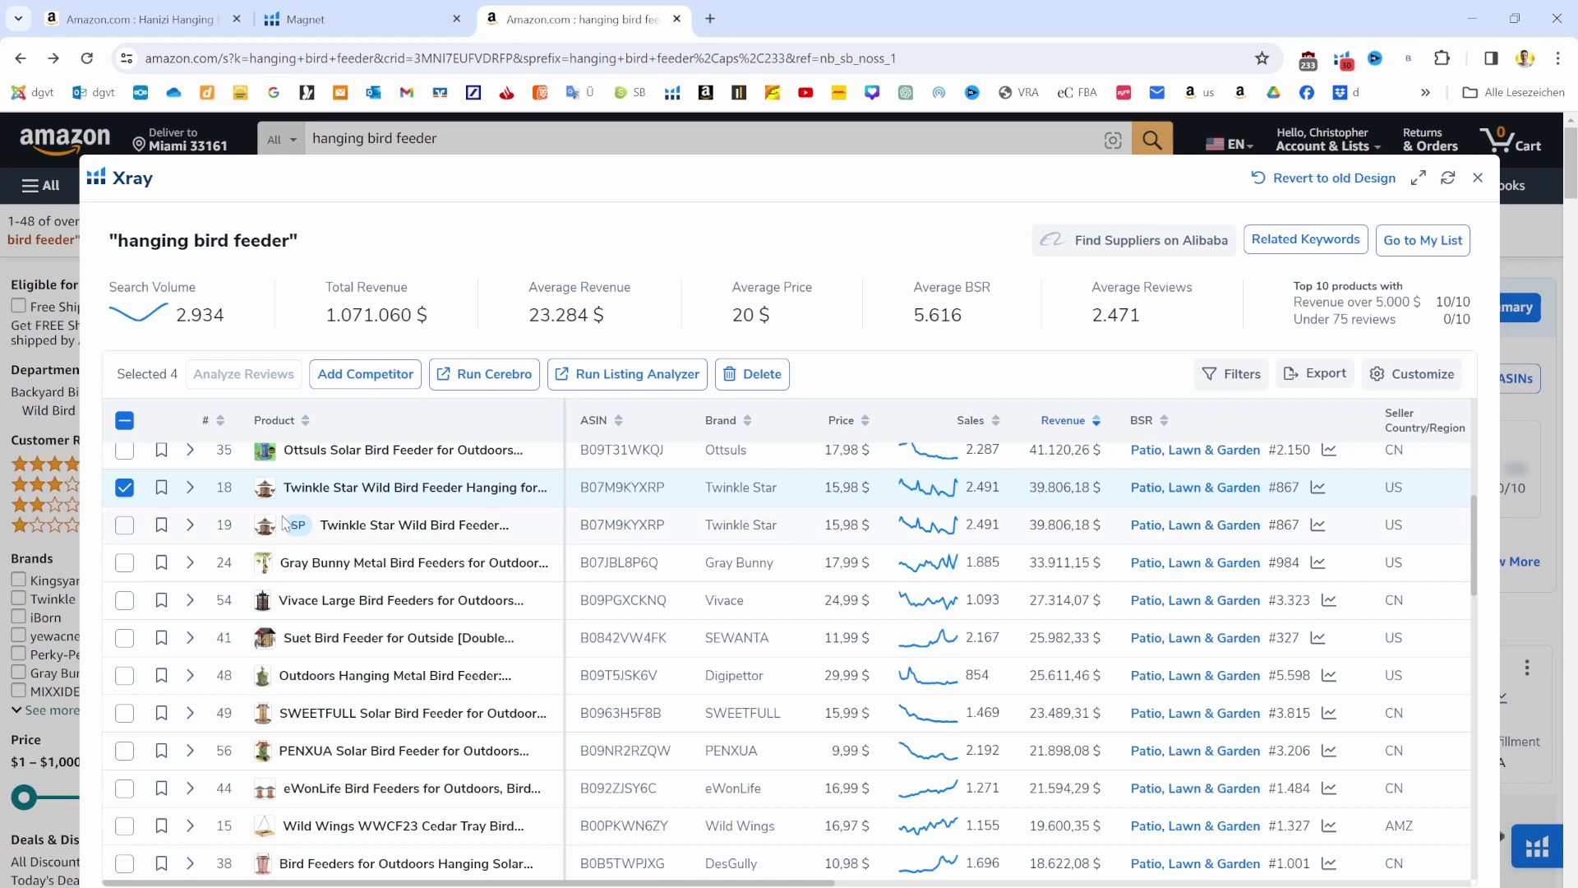
{"action": "scroll", "coordinate": [214, 558], "scroll_direction": "up", "scroll_amount": 5}
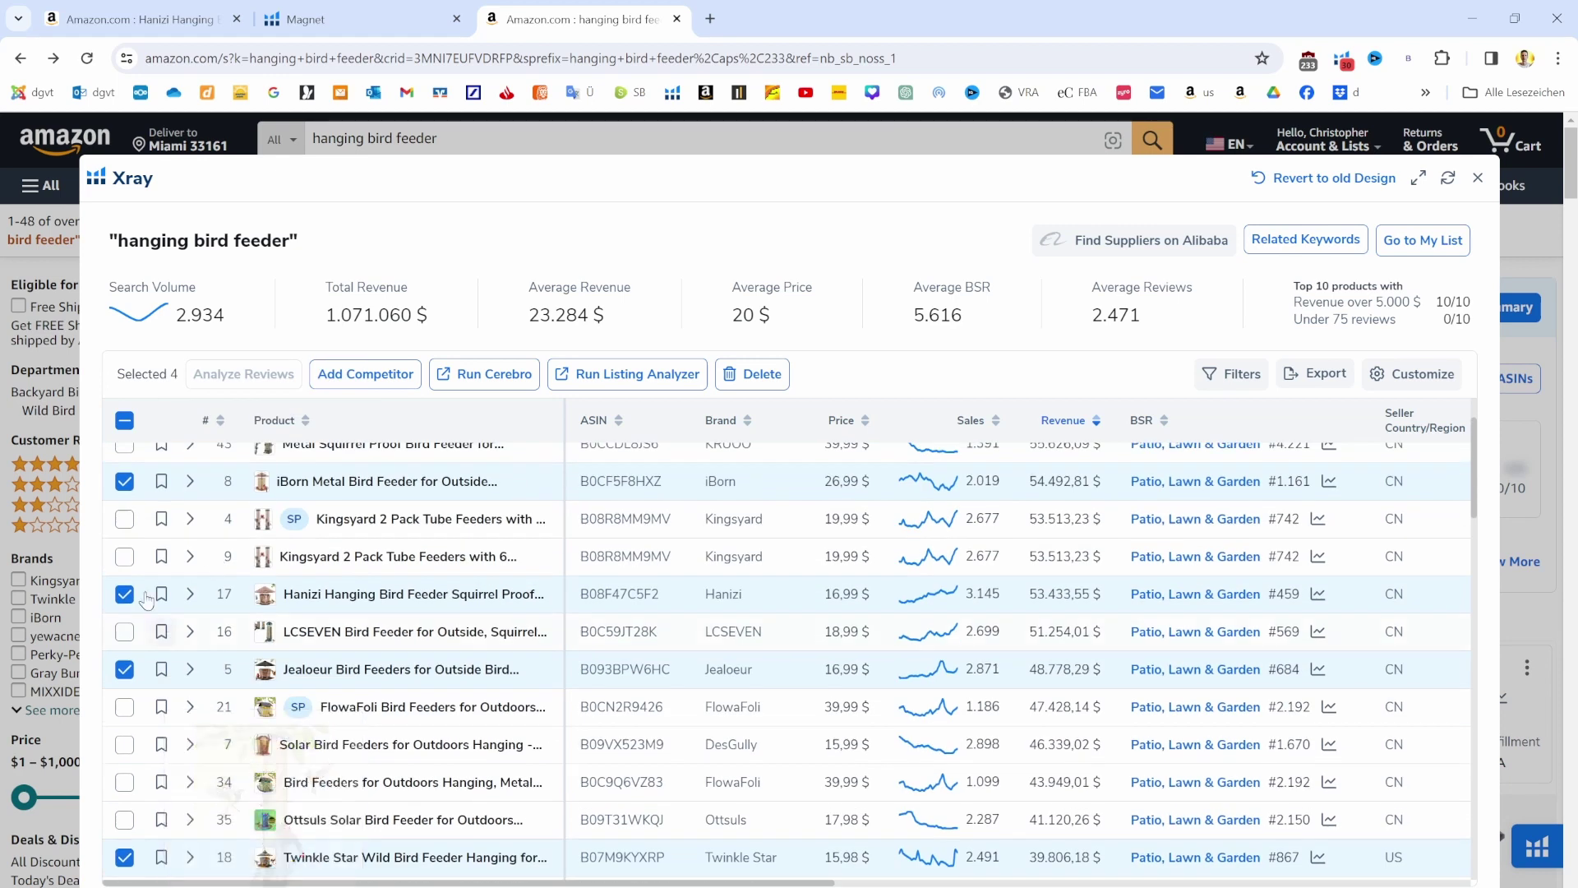
{"action": "scroll", "coordinate": [247, 535], "scroll_direction": "down", "scroll_amount": 10}
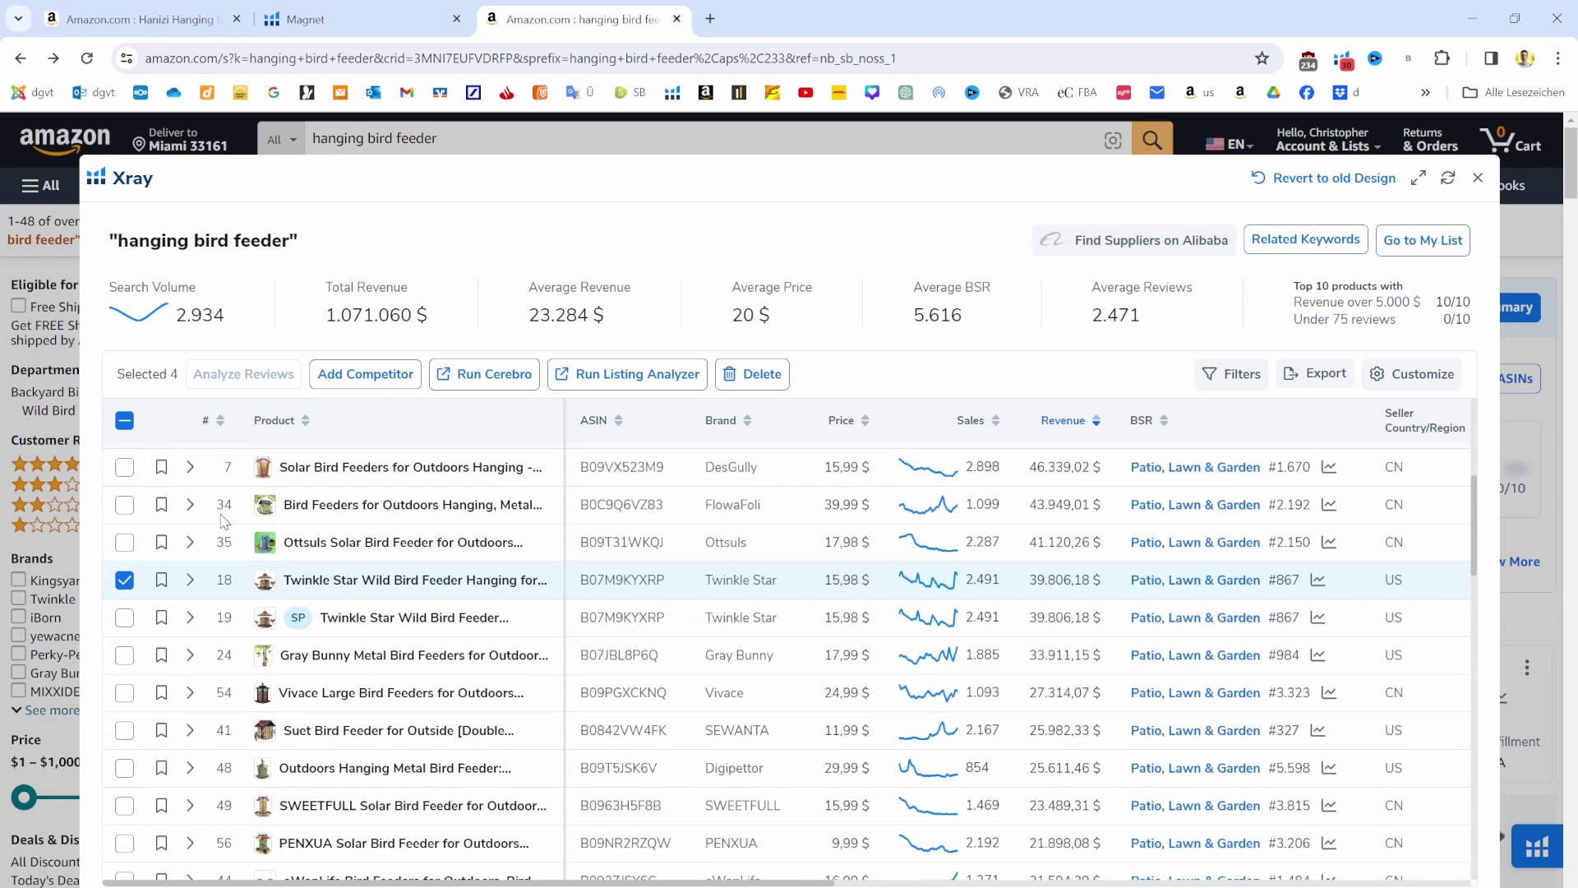
{"action": "left_click", "coordinate": [125, 603]}
{"action": "scroll", "coordinate": [124, 603], "scroll_direction": "up", "scroll_amount": 3}
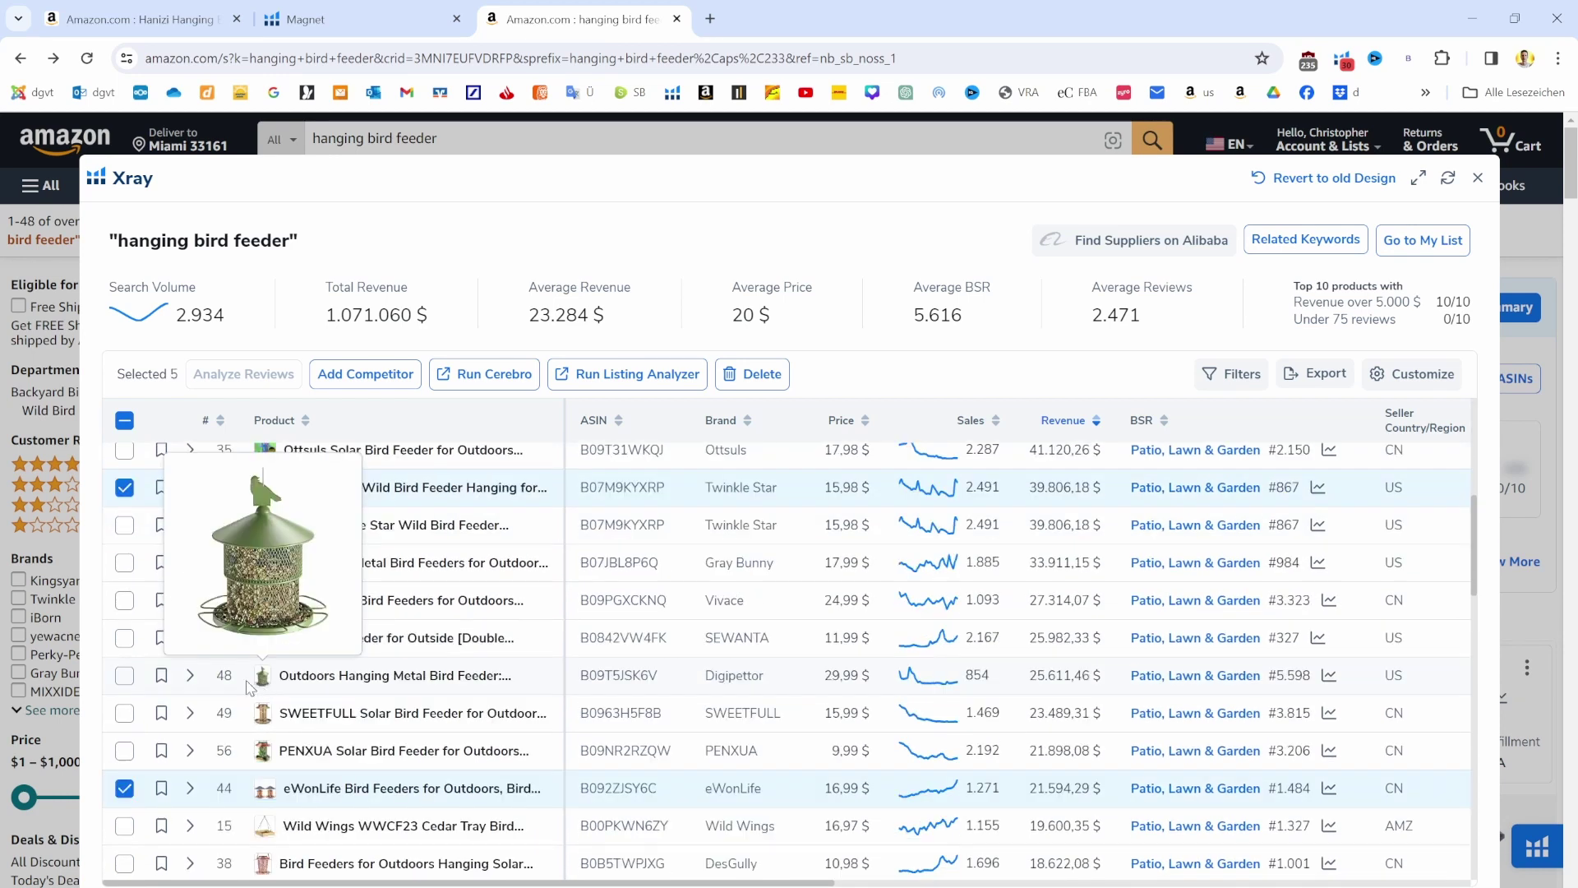
{"action": "left_click", "coordinate": [124, 677]}
{"action": "scroll", "coordinate": [124, 676], "scroll_direction": "up", "scroll_amount": 8}
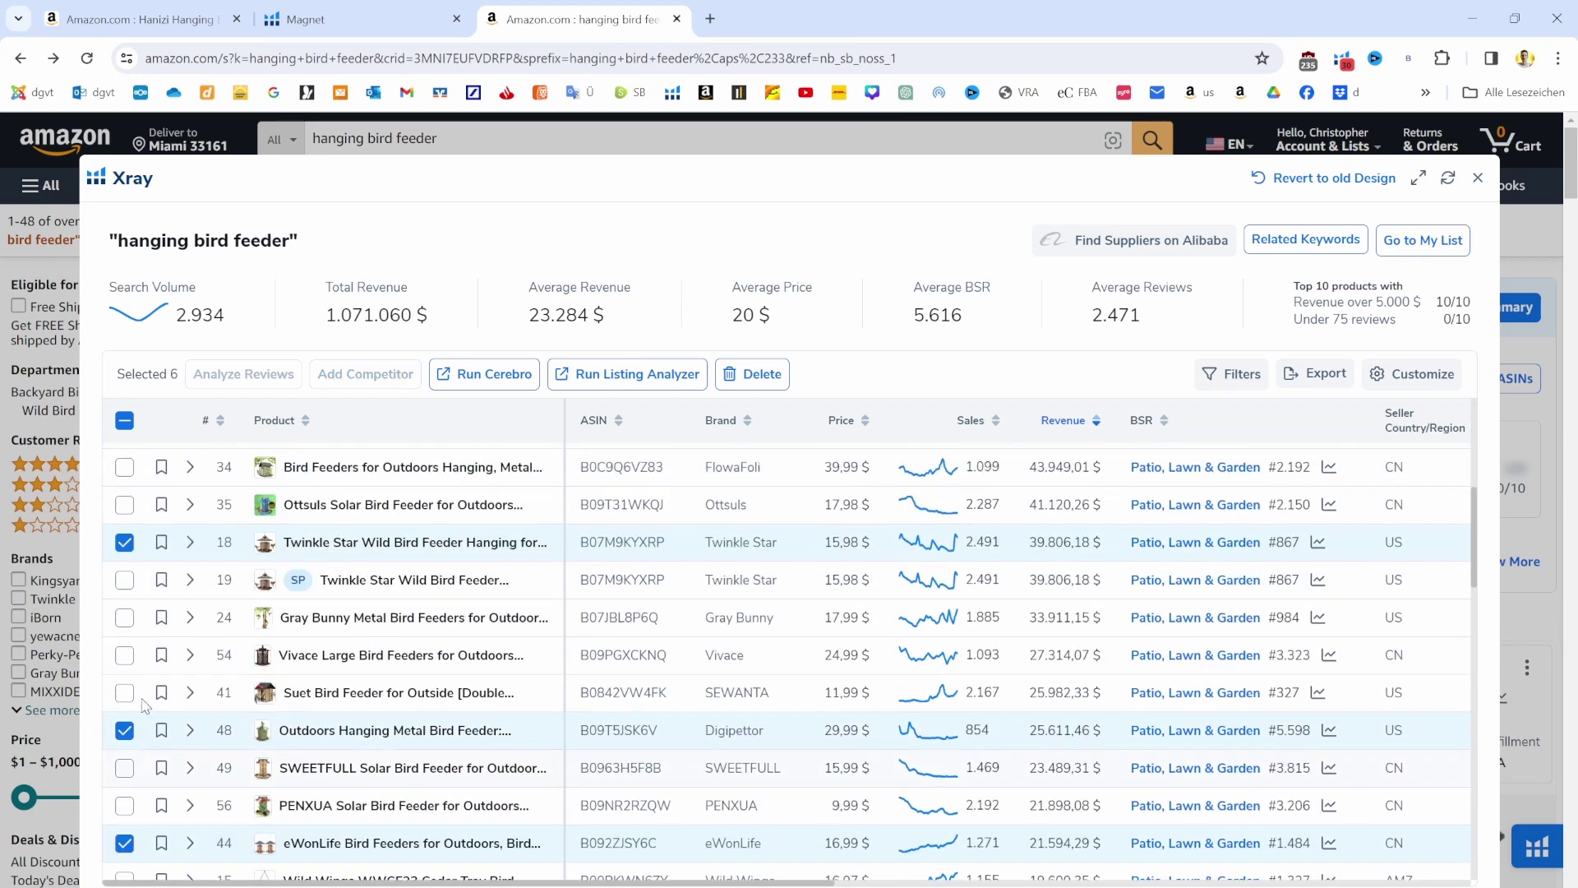
Run Cerebro on the six selected products and confirm the 7,374 keyword count.
{"action": "left_click", "coordinate": [488, 377]}
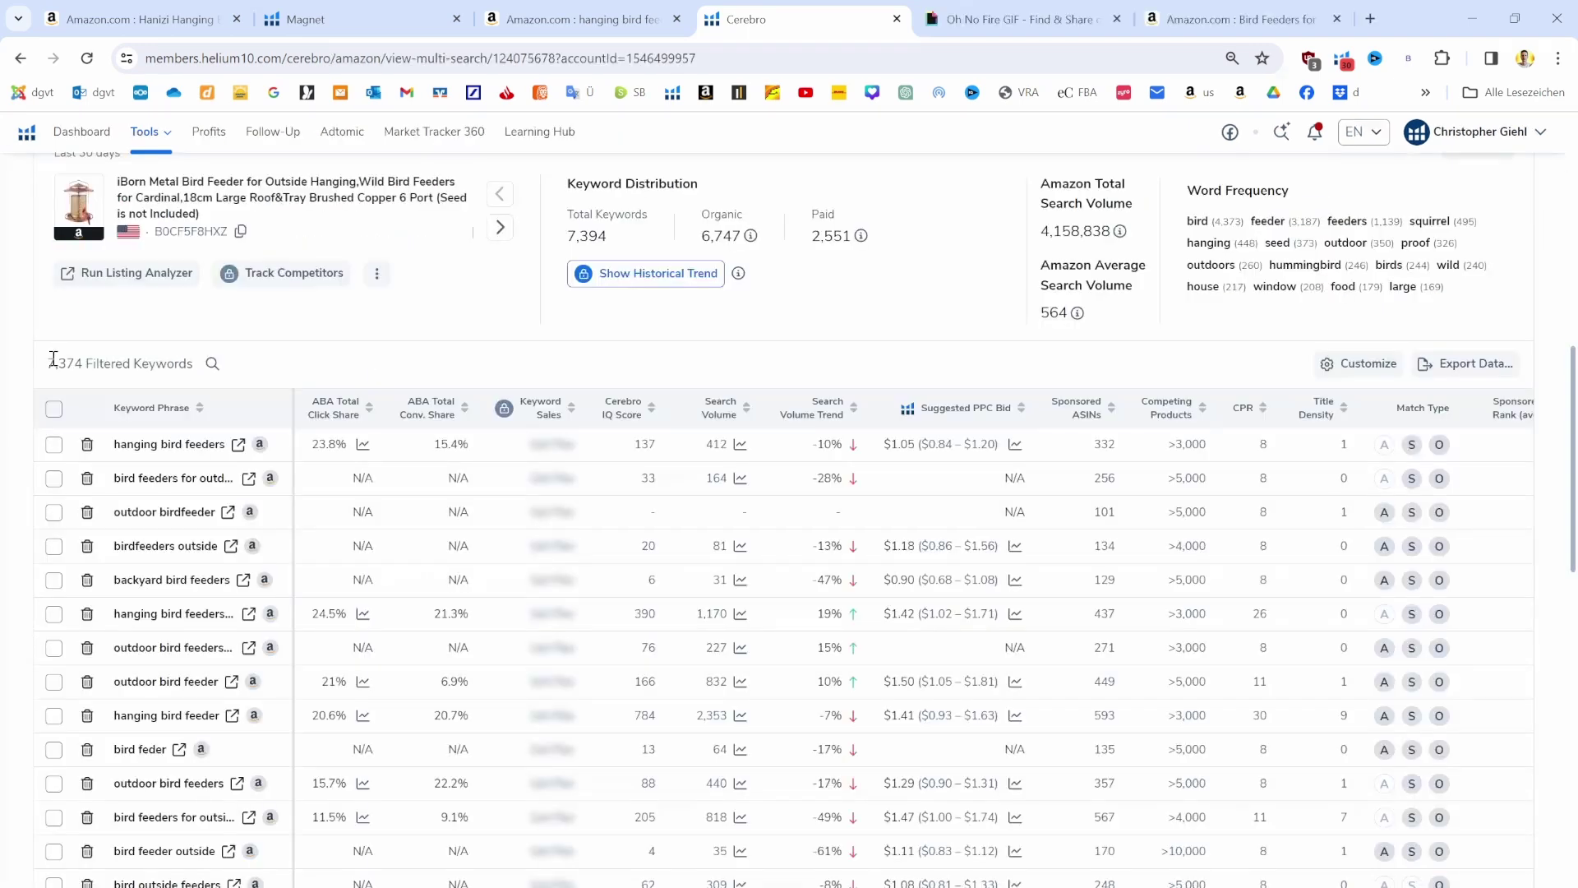
{"action": "left_click_drag", "start_coordinate": [48, 363], "coordinate": [82, 364]}
{"action": "left_click", "coordinate": [307, 362]}
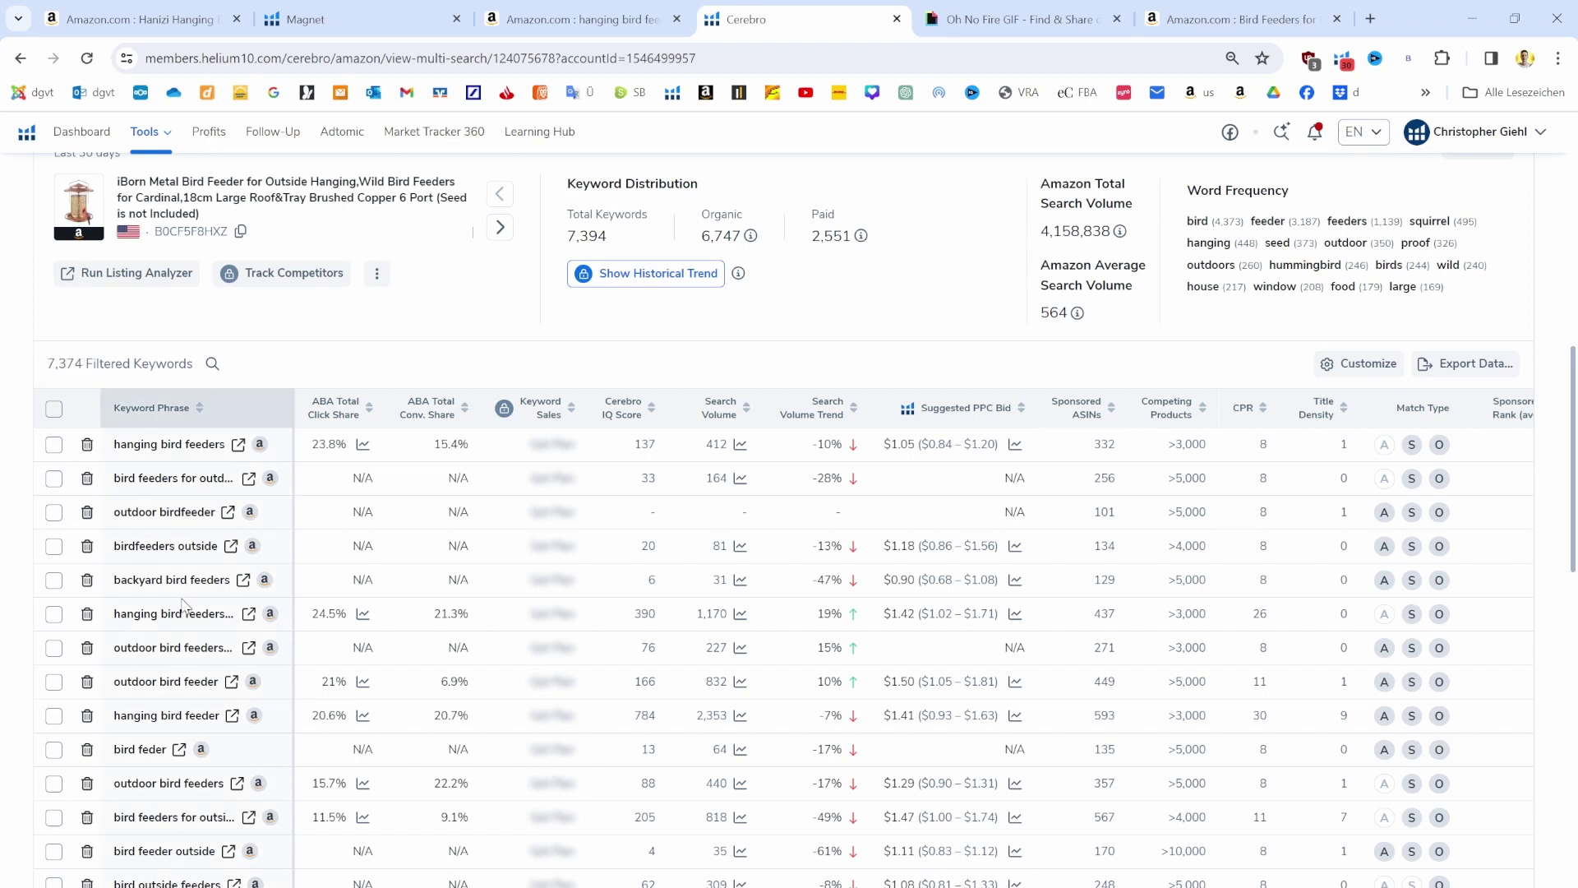
{"action": "mouse_move", "coordinate": [511, 409]}
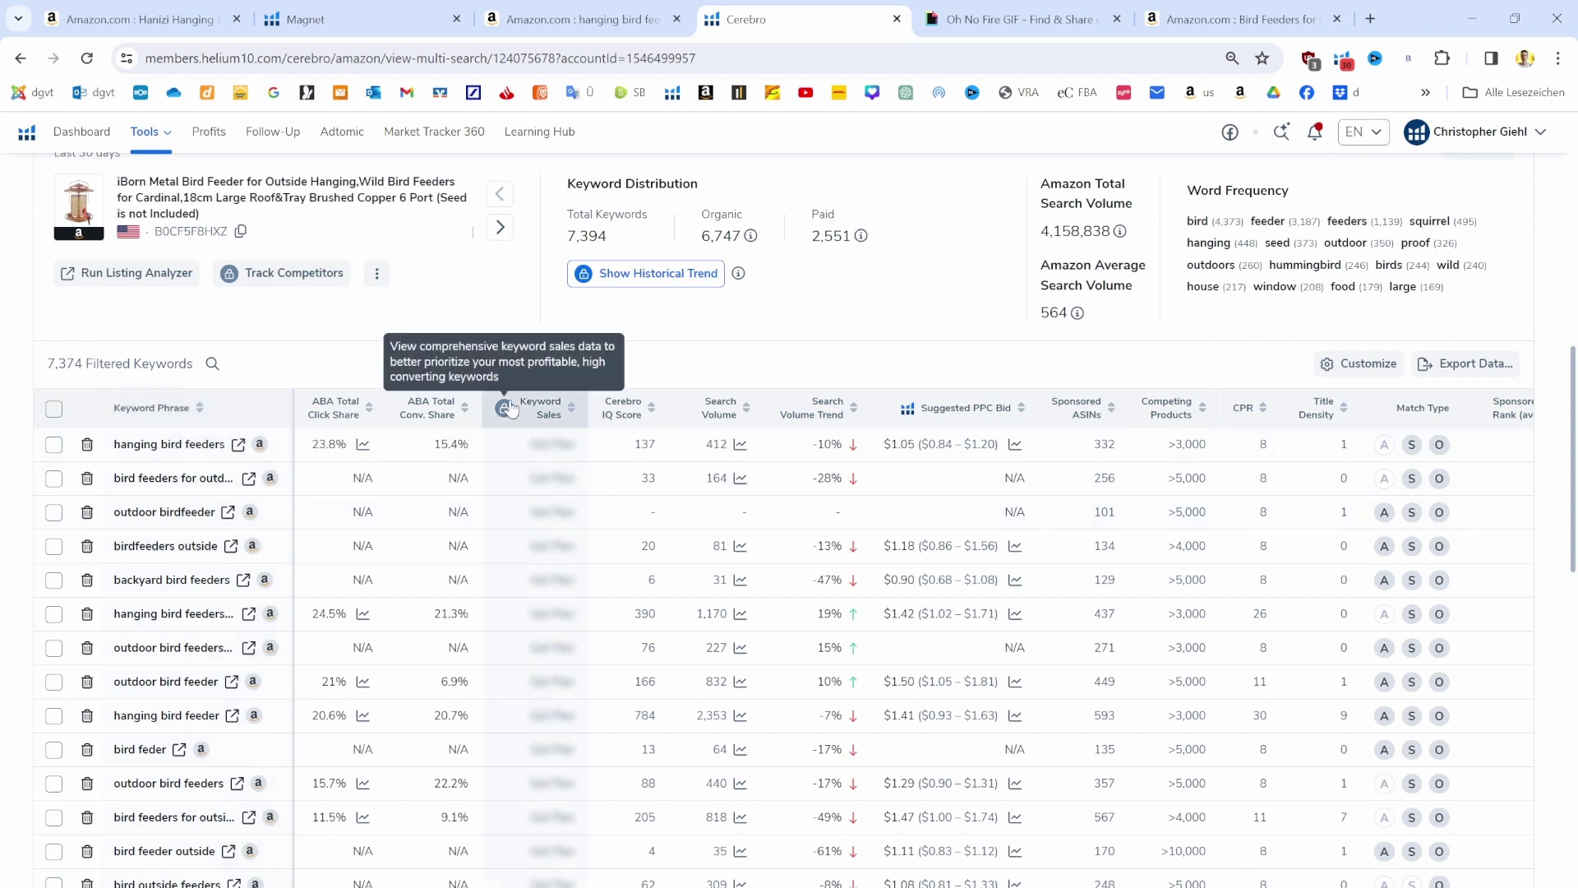
{"action": "scroll", "coordinate": [511, 409], "scroll_direction": "up", "scroll_amount": 10}
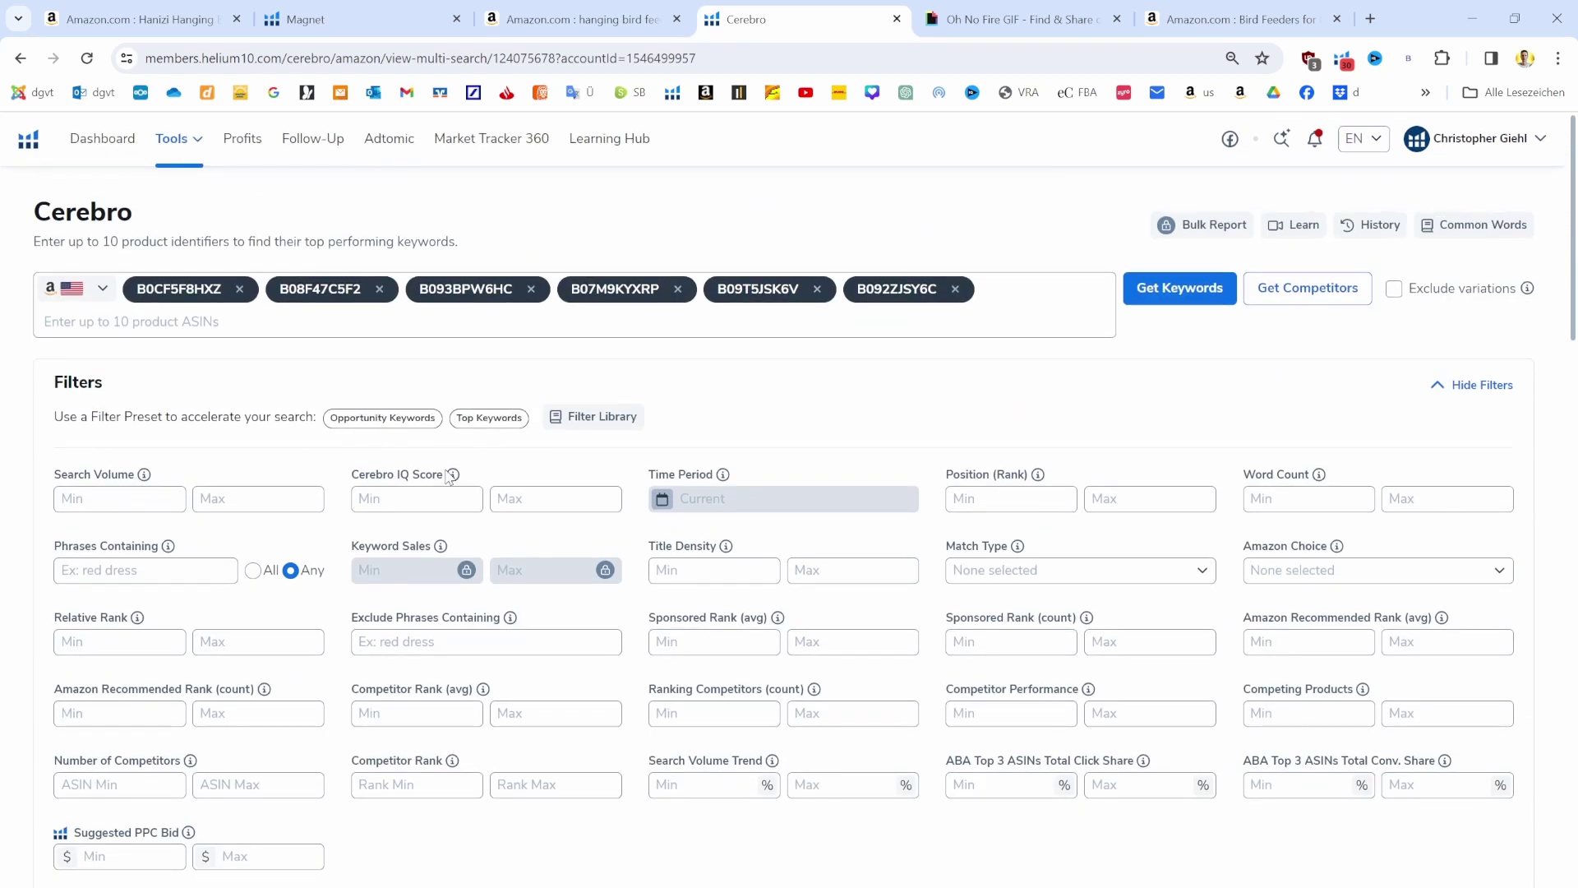
Set the Competitor Rank (avg) filter to a range of 1 to 30.
{"action": "scroll", "coordinate": [599, 411], "scroll_direction": "down", "scroll_amount": 2}
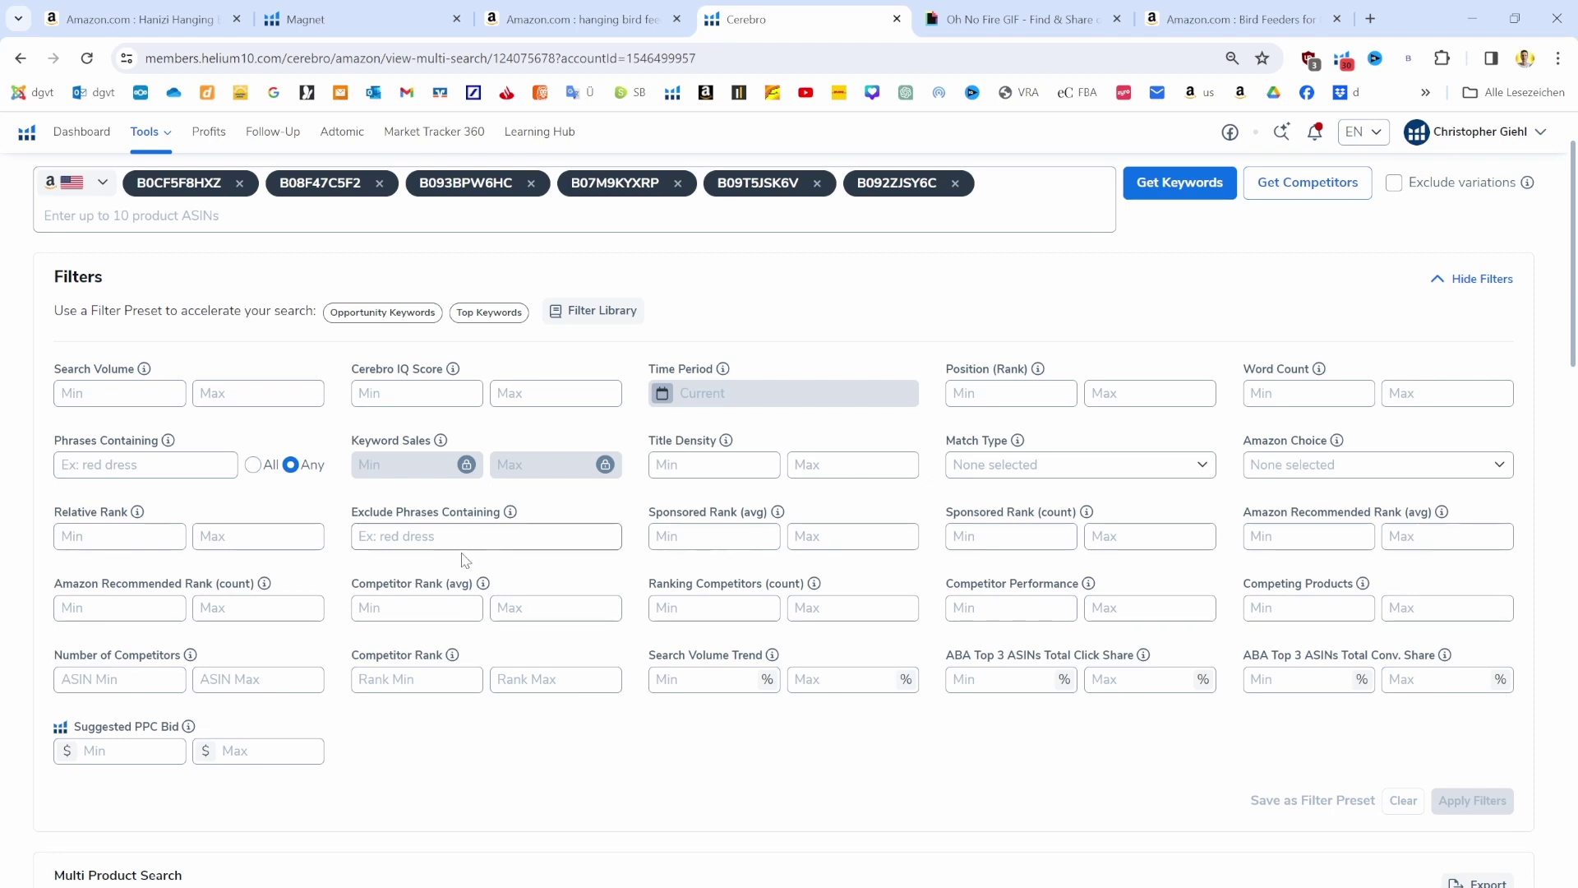
{"action": "left_click_drag", "start_coordinate": [346, 585], "coordinate": [478, 584]}
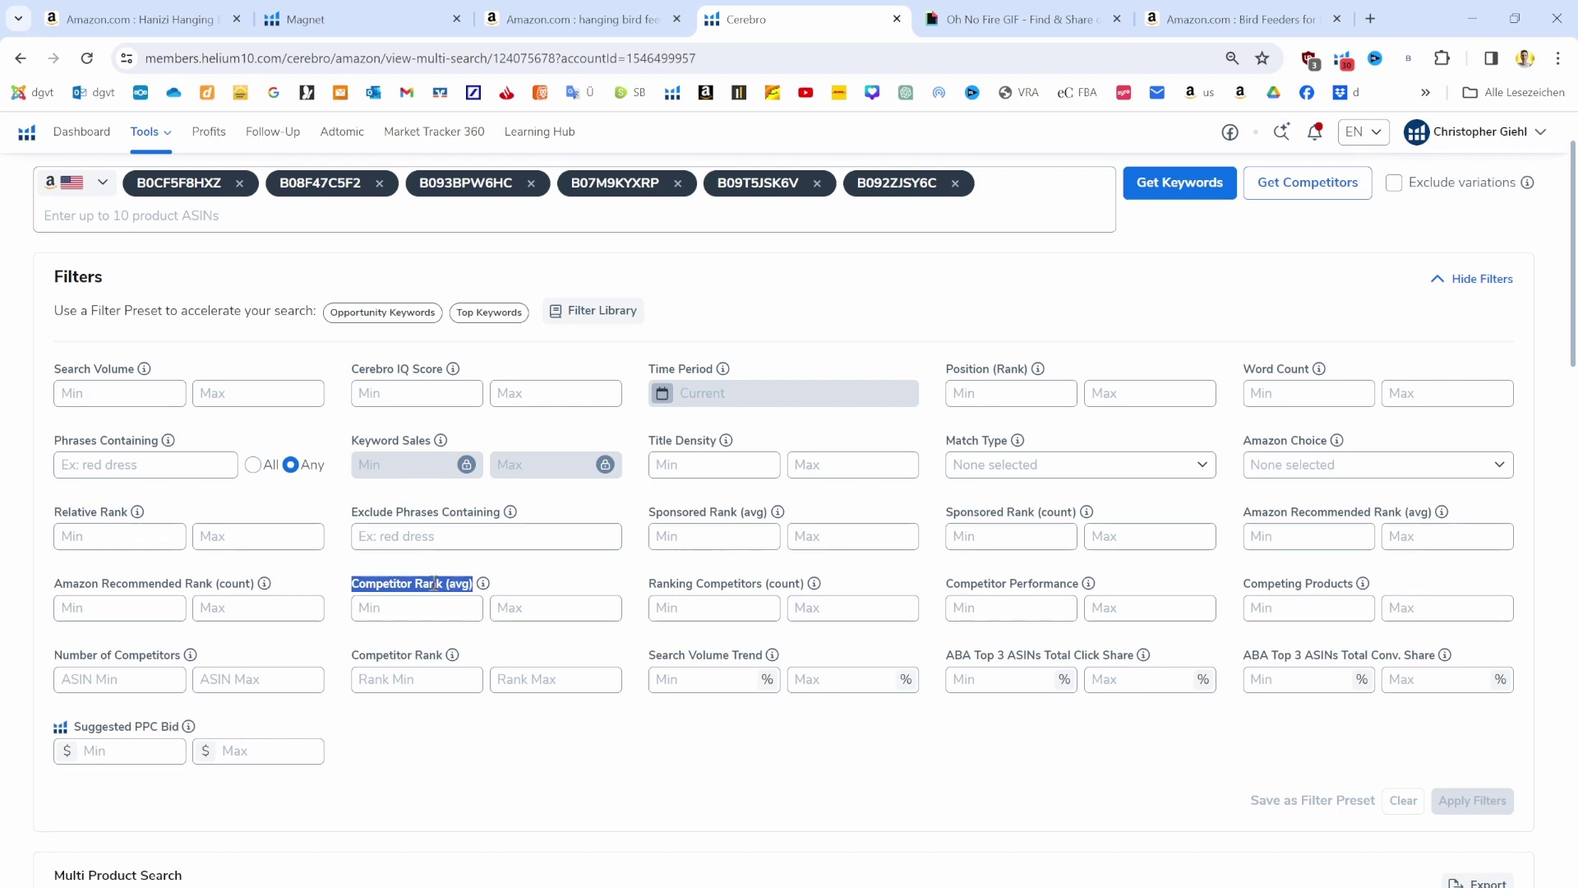
{"action": "left_click", "coordinate": [505, 579]}
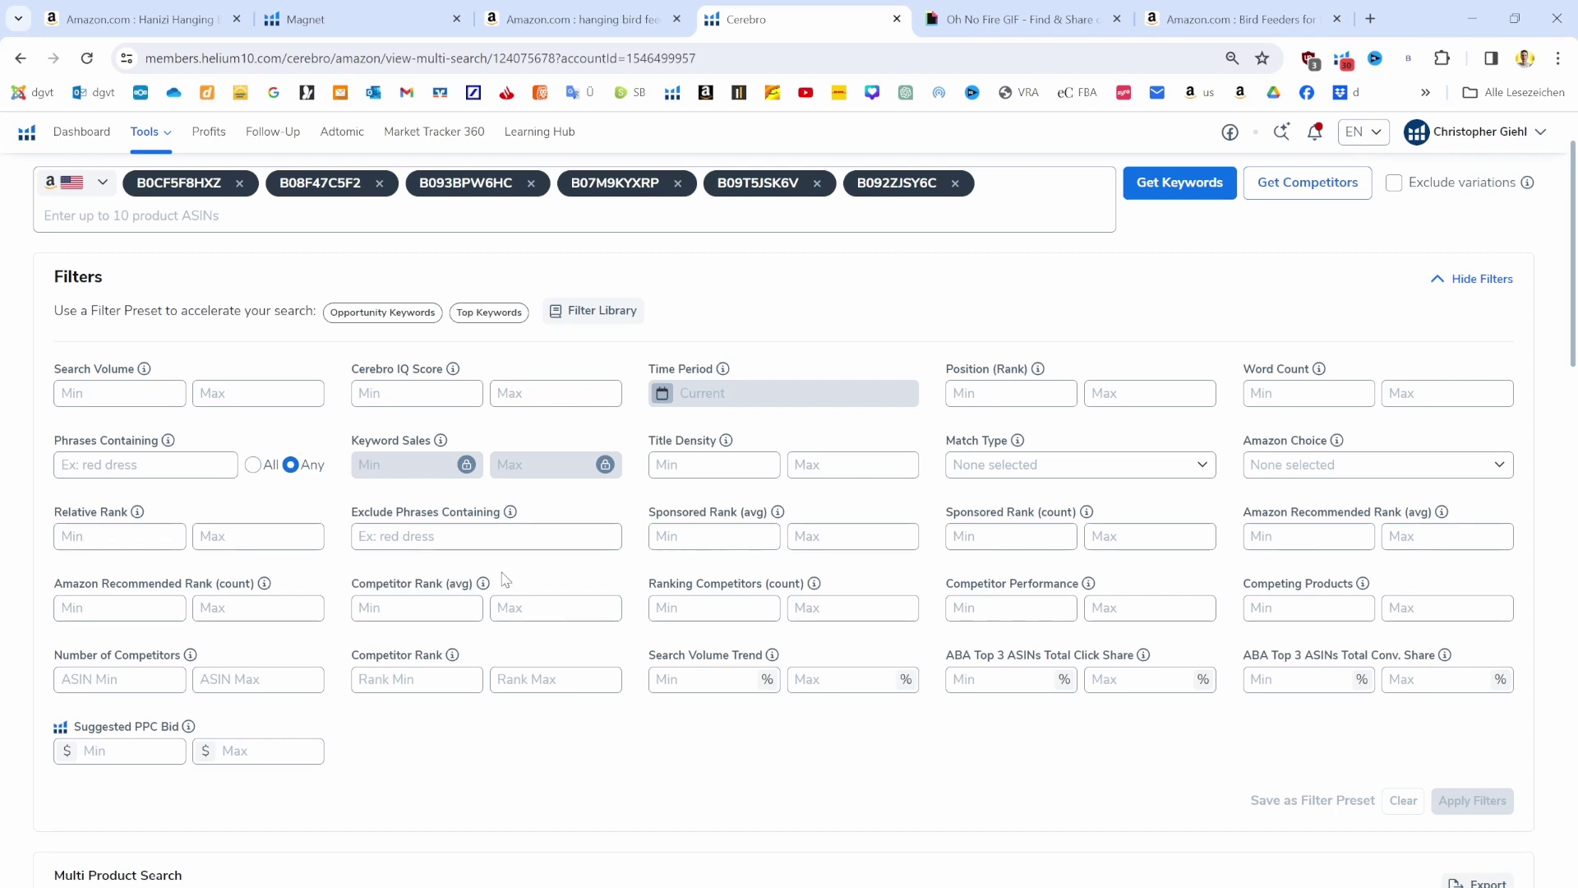
{"action": "left_click", "coordinate": [411, 607]}
{"action": "type", "text": "1"}
{"action": "key", "text": "Tab"}
{"action": "type", "text": "30"}
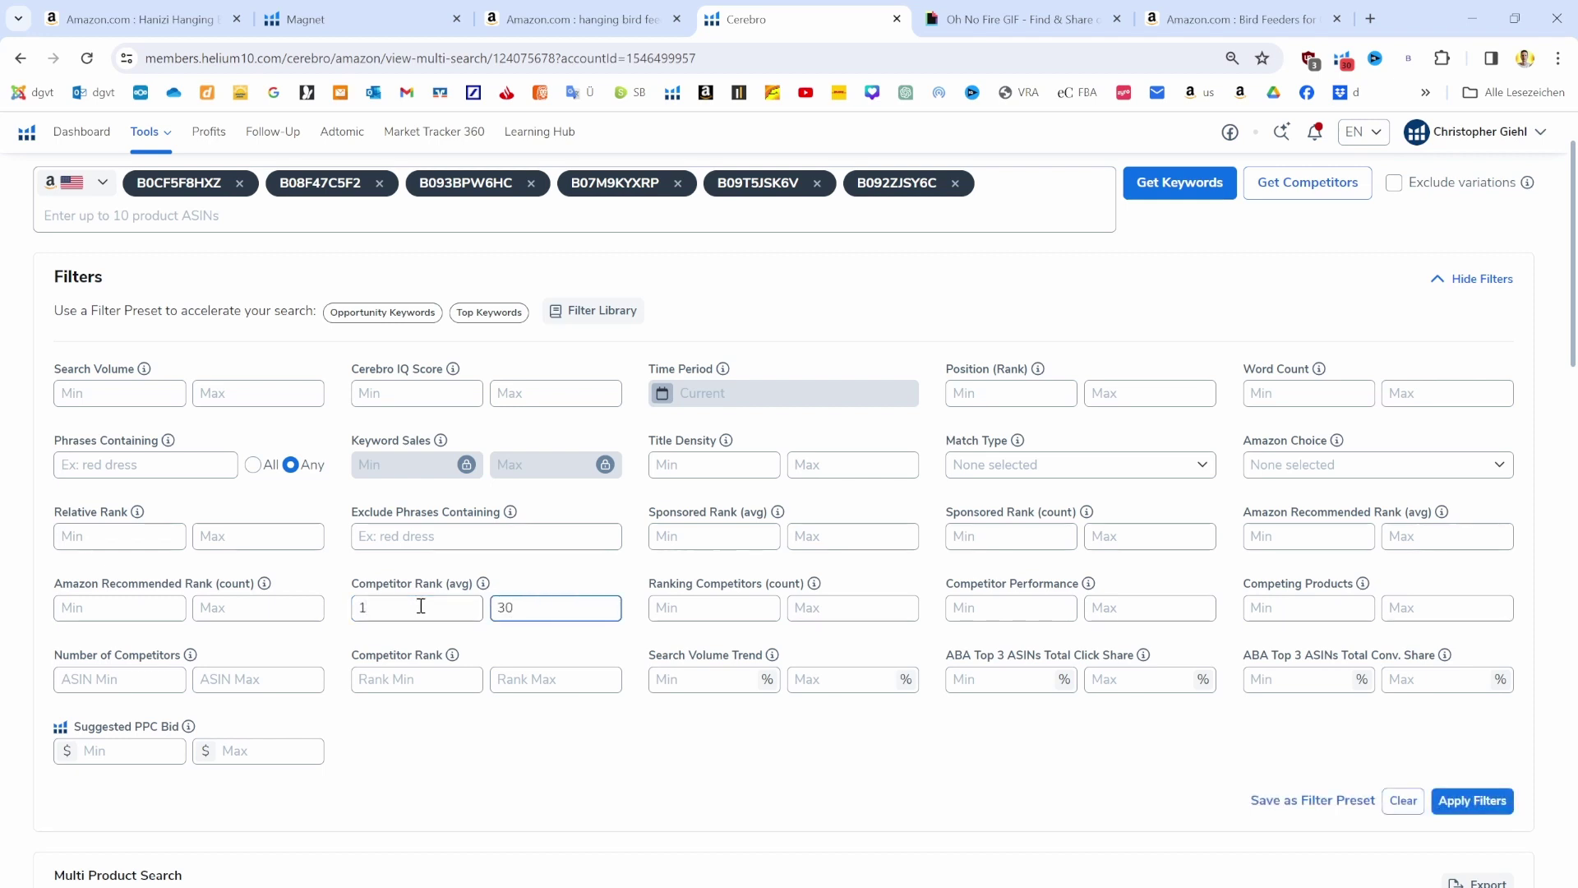
{"action": "left_click", "coordinate": [557, 578]}
Set the Ranking Competitors (count) minimum to 3.
{"action": "left_click_drag", "start_coordinate": [651, 583], "coordinate": [814, 585]}
{"action": "left_click", "coordinate": [849, 587]}
{"action": "left_click", "coordinate": [690, 614]}
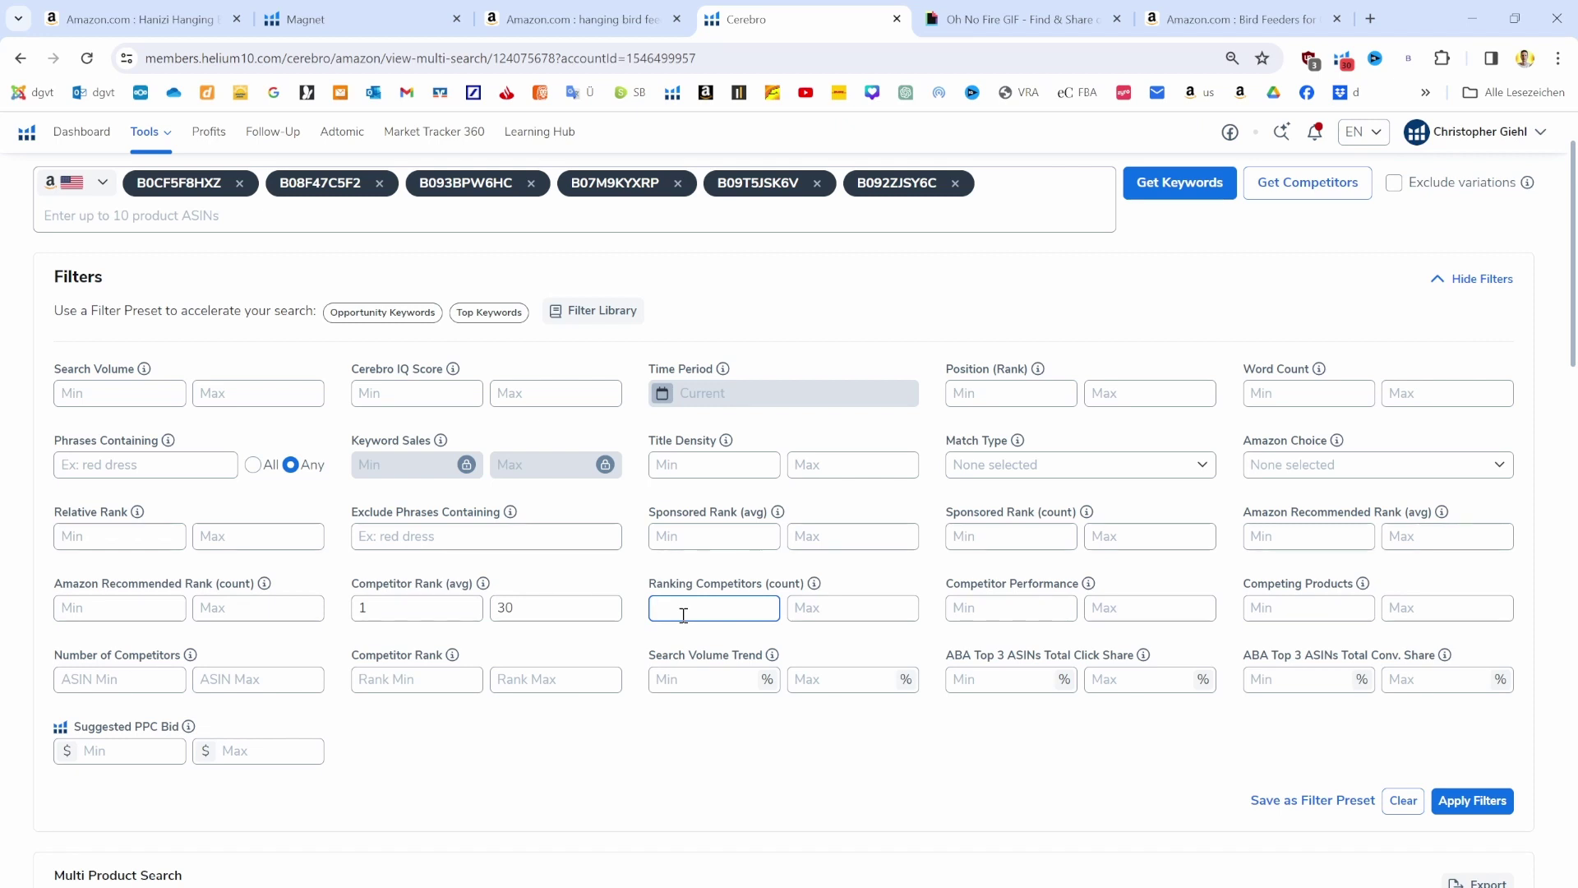
{"action": "type", "text": "3"}
{"action": "key", "text": "BackSpace"}
{"action": "type", "text": "43"}
{"action": "left_click", "coordinate": [661, 579]}
{"action": "left_click_drag", "start_coordinate": [352, 583], "coordinate": [480, 591]}
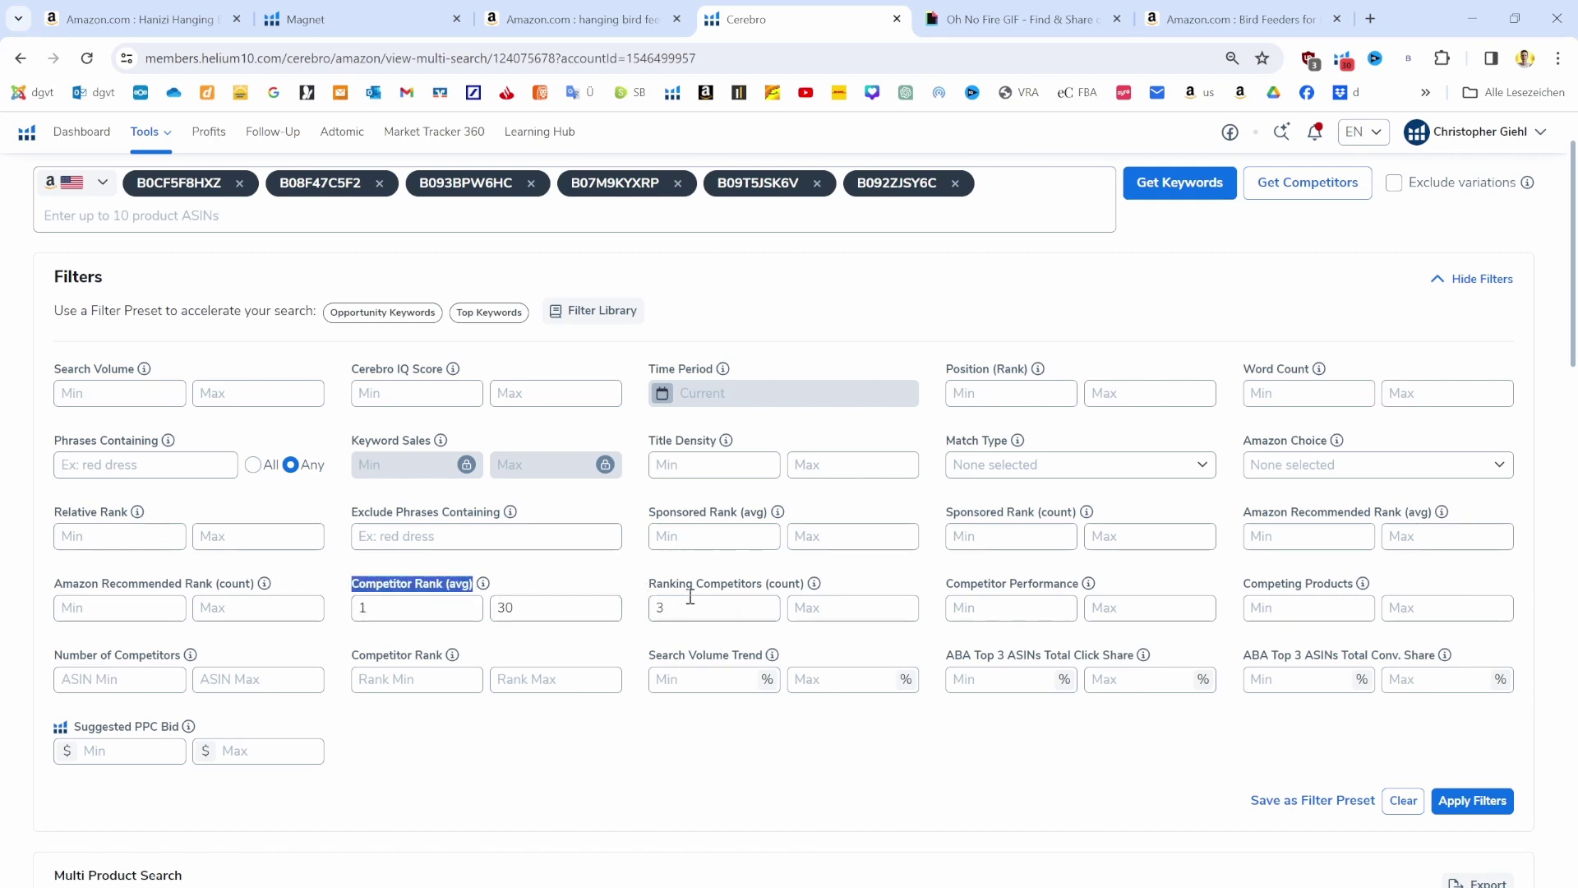
{"action": "left_click", "coordinate": [547, 583]}
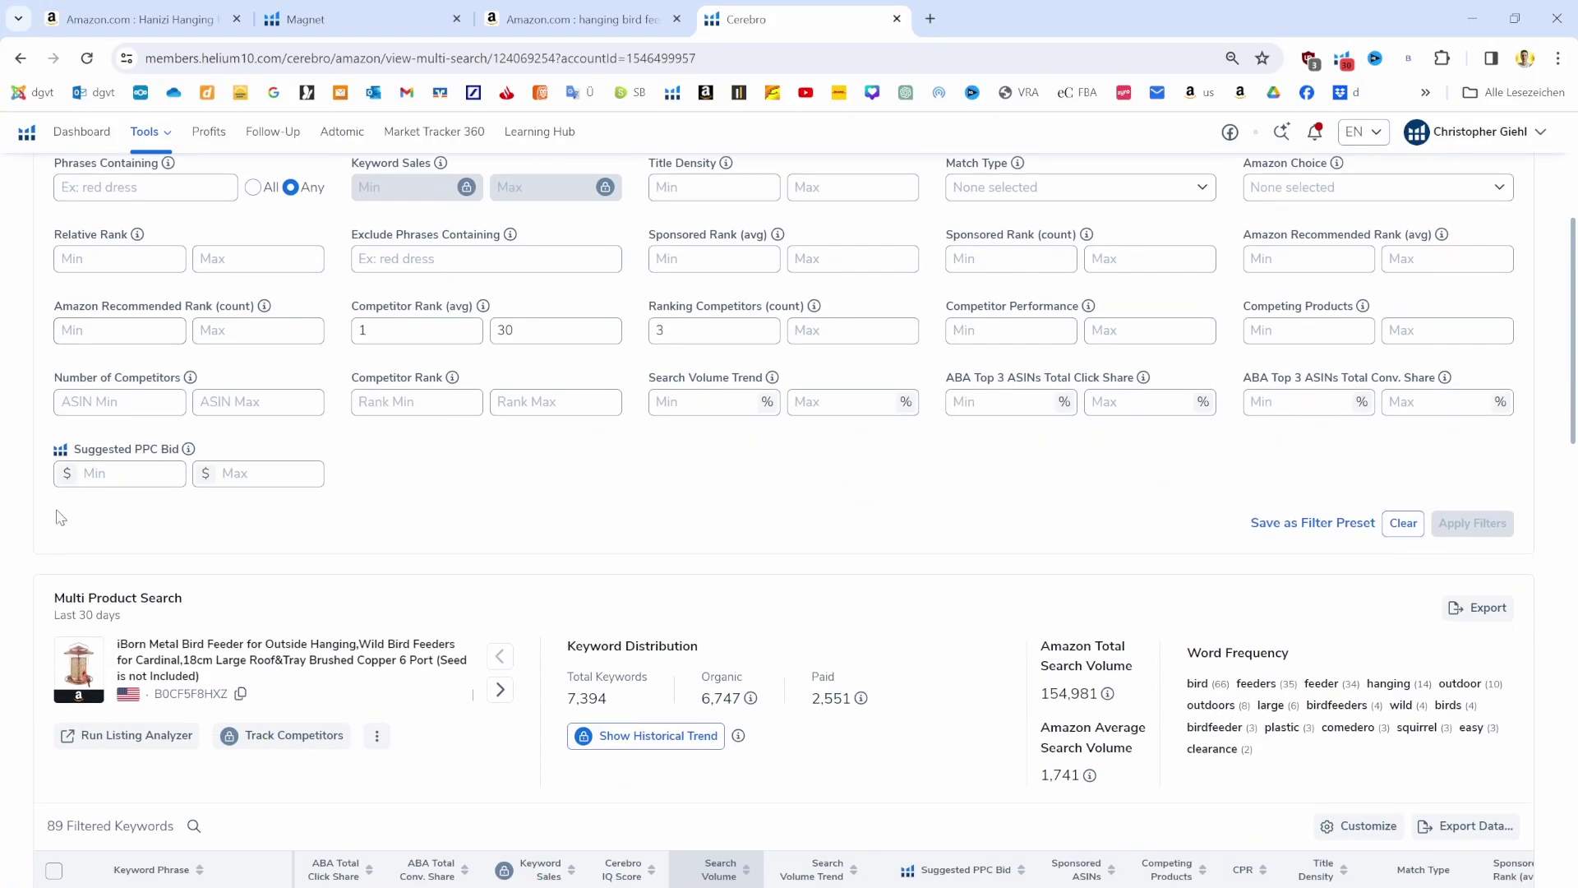
{"action": "scroll", "coordinate": [32, 516], "scroll_direction": "down", "scroll_amount": 3}
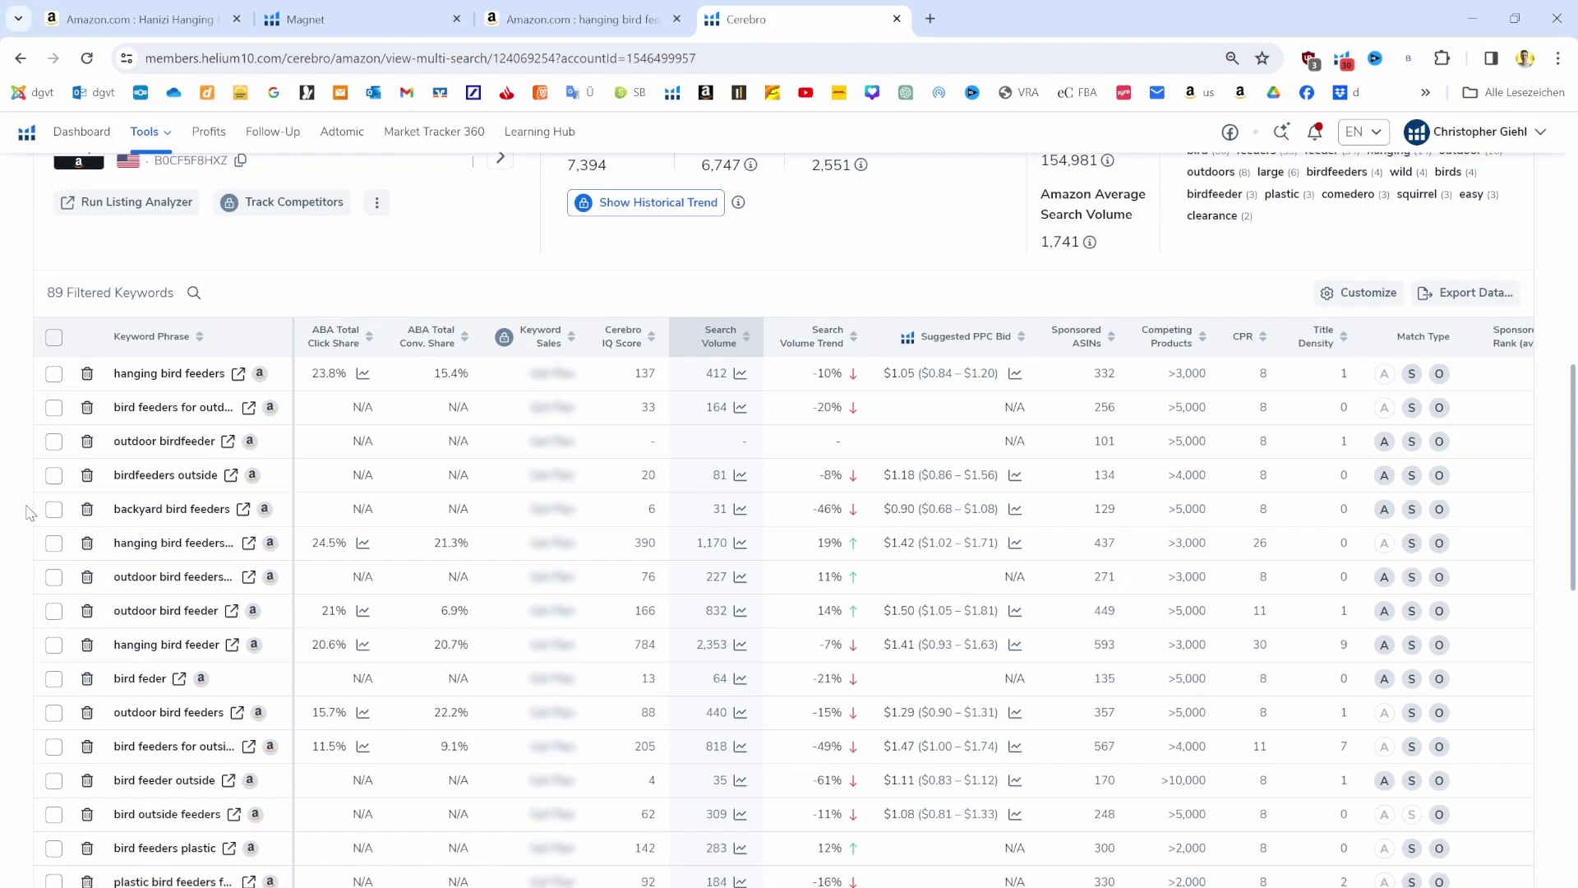
{"action": "left_click_drag", "start_coordinate": [49, 277], "coordinate": [179, 275]}
{"action": "left_click", "coordinate": [9, 455]}
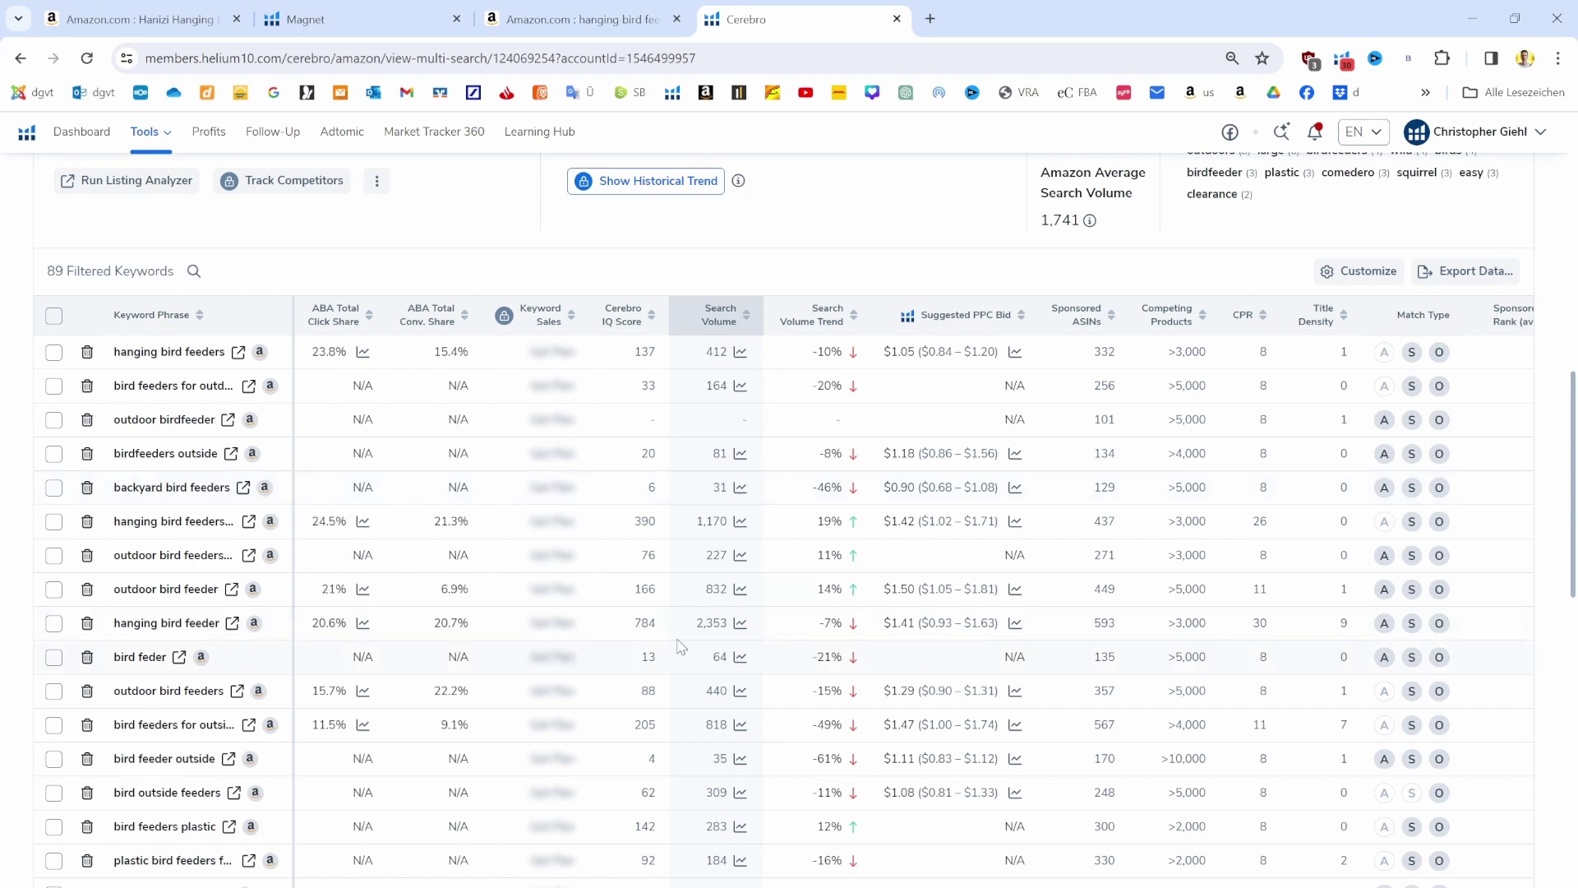
{"action": "scroll", "coordinate": [565, 535], "scroll_direction": "up", "scroll_amount": 10}
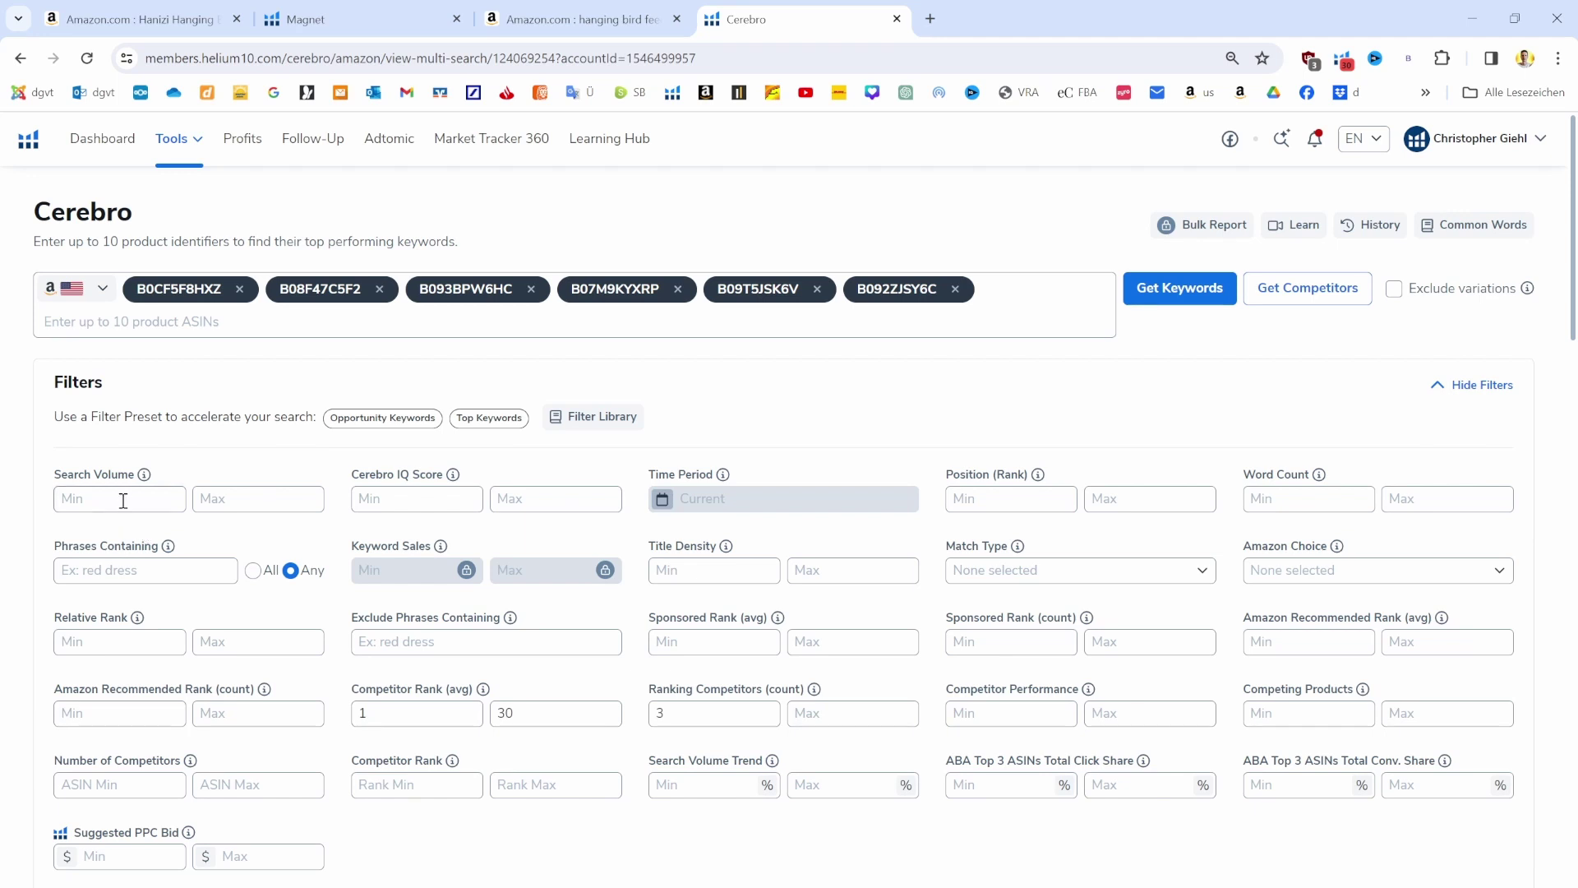
Set the Search Volume minimum to 500, narrowing results to twelve keywords.
{"action": "left_click", "coordinate": [123, 501]}
{"action": "scroll", "coordinate": [399, 523], "scroll_direction": "down", "scroll_amount": 1}
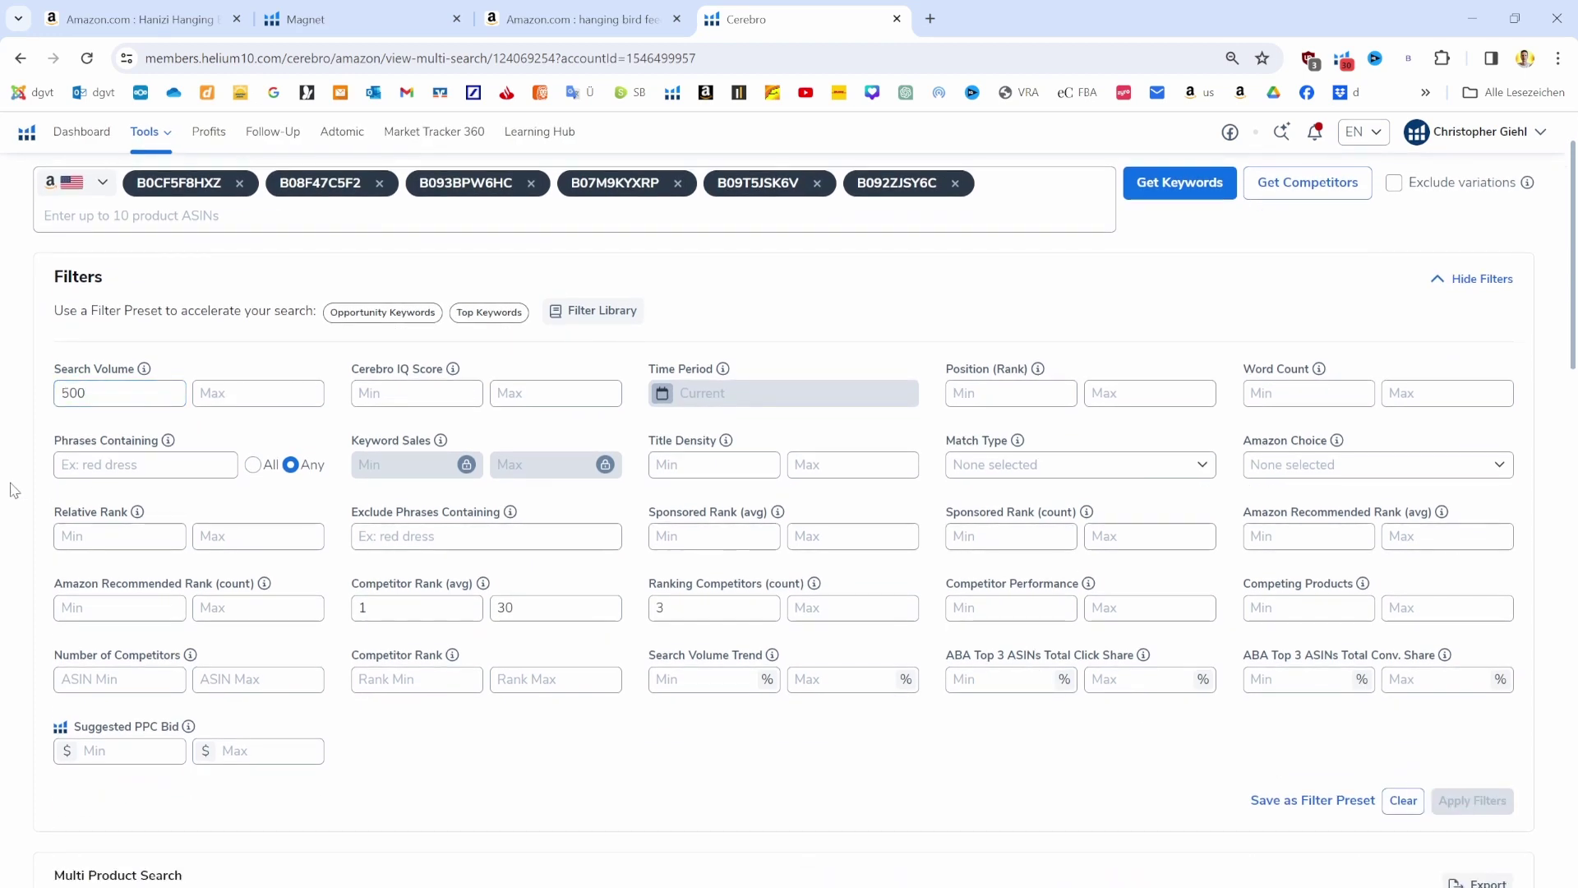
{"action": "scroll", "coordinate": [21, 522], "scroll_direction": "down", "scroll_amount": 6}
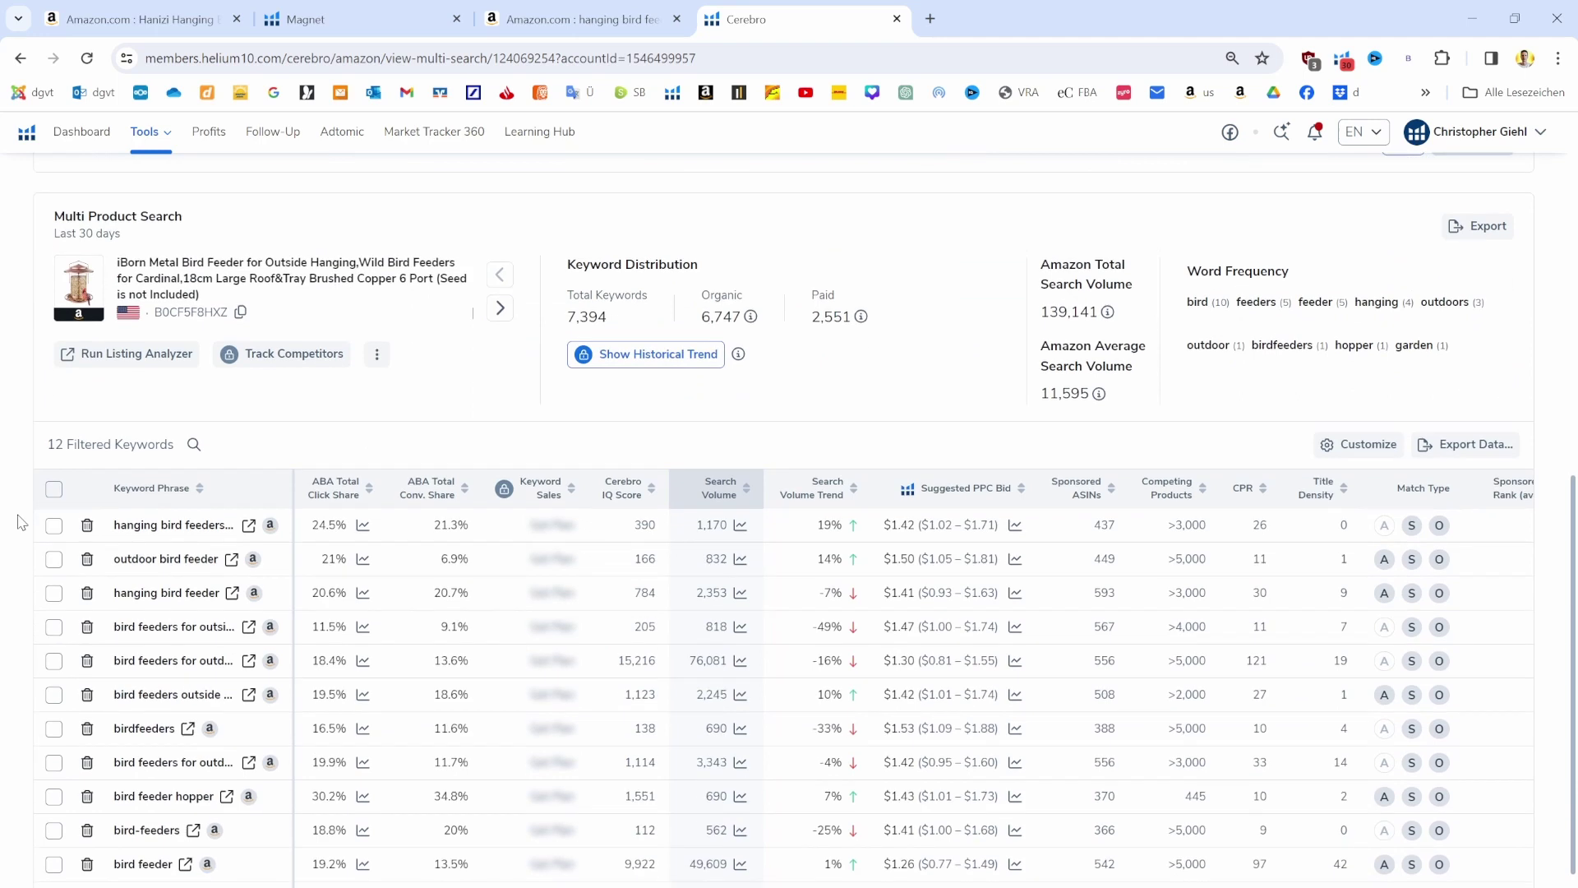
{"action": "scroll", "coordinate": [21, 522], "scroll_direction": "down", "scroll_amount": 1}
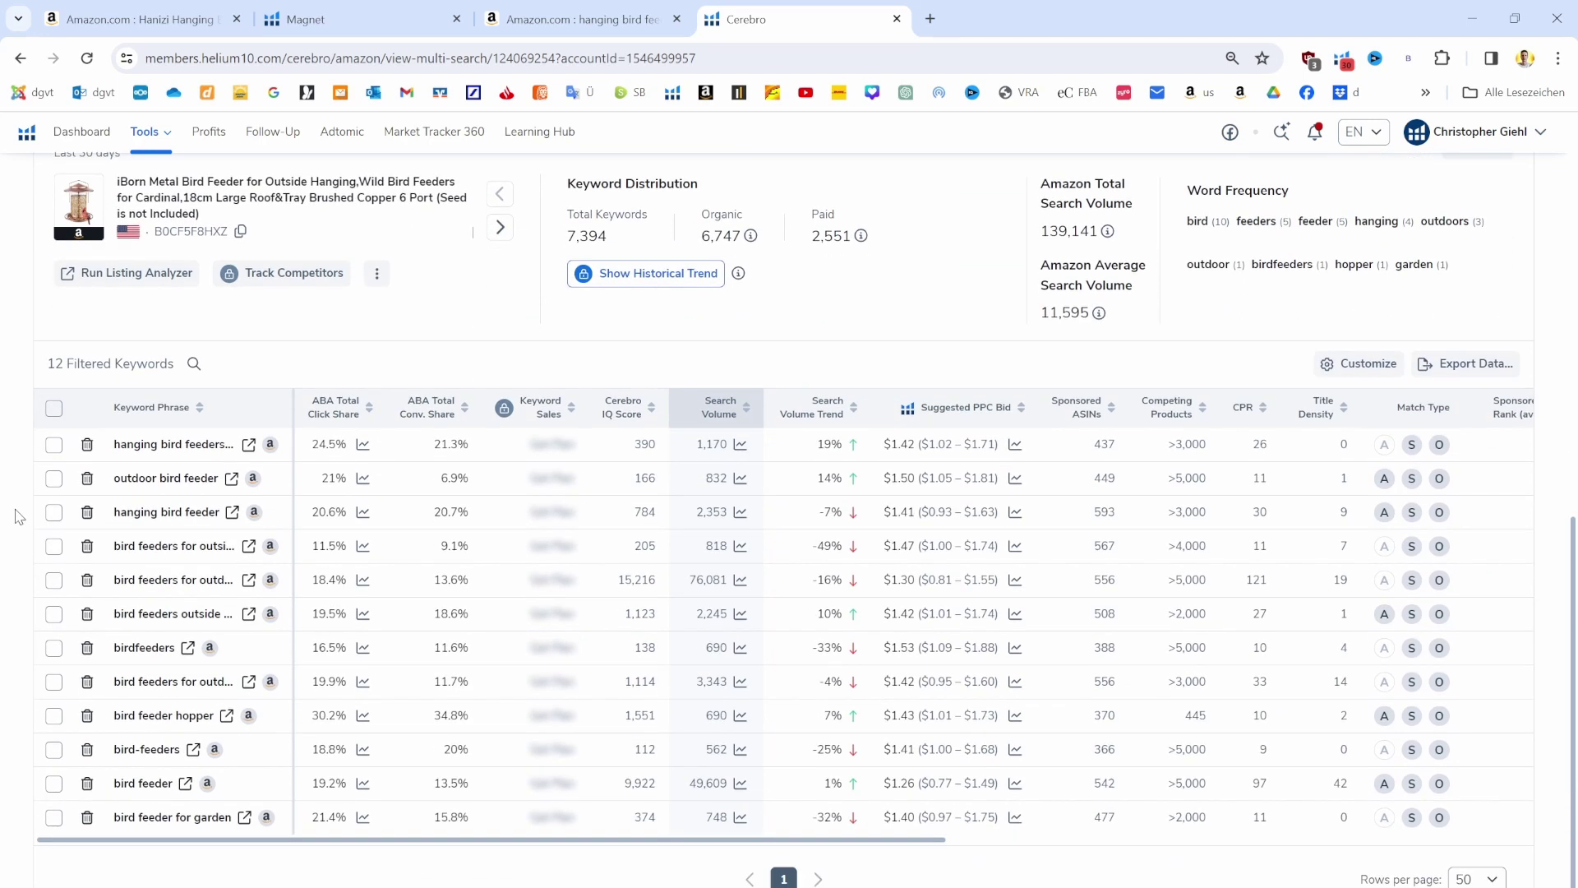
Export the twelve keywords to the clipboard and paste them into Word's Cerebro cell.
{"action": "left_click", "coordinate": [1461, 371]}
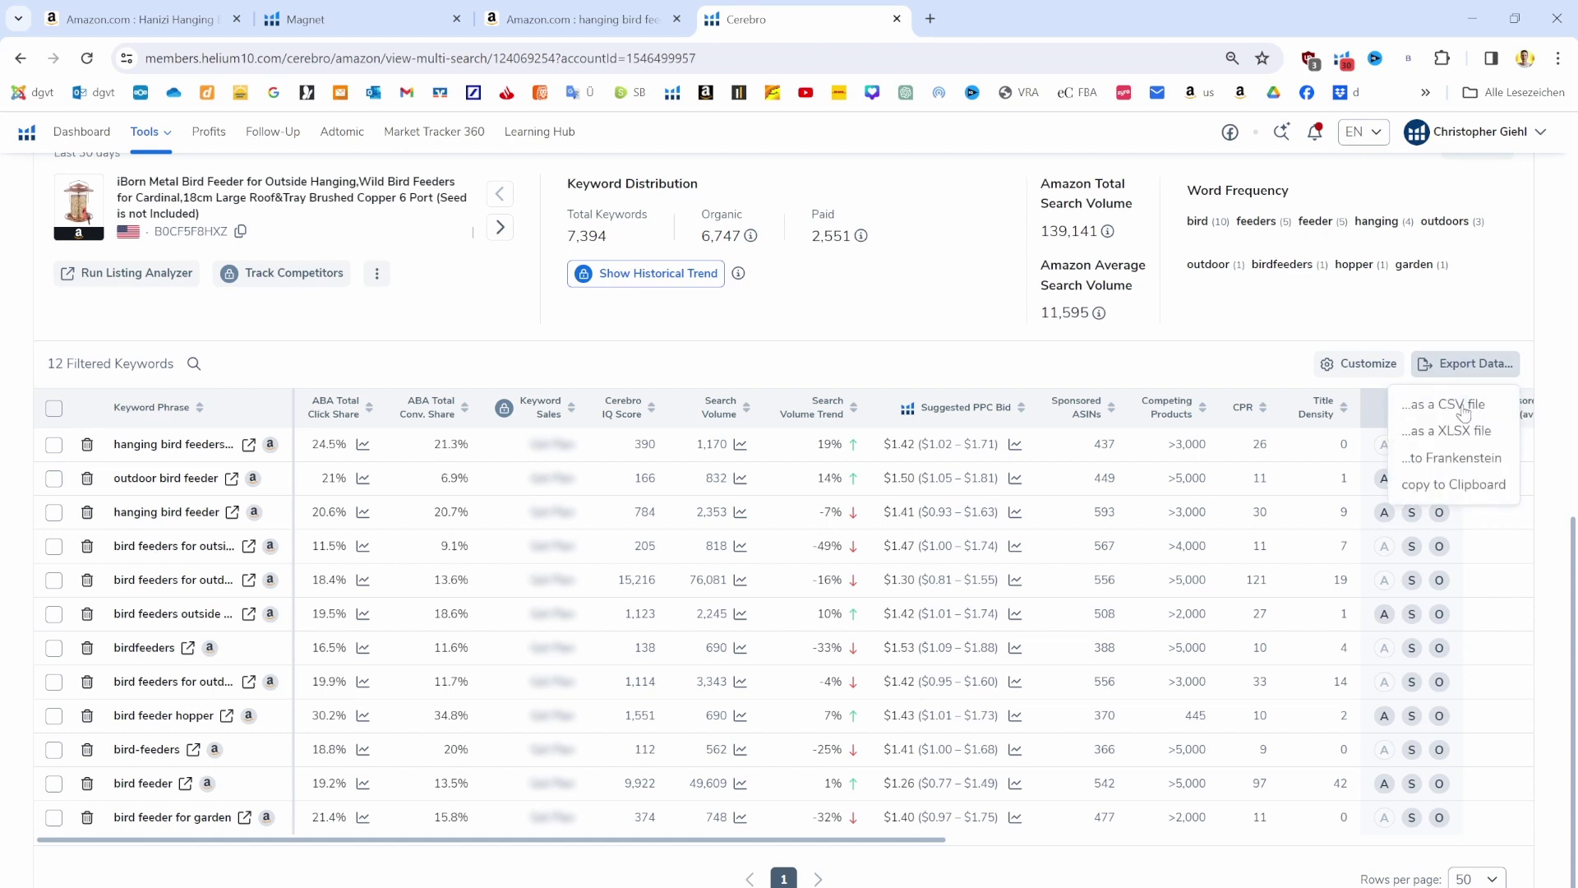
{"action": "left_click", "coordinate": [1465, 483]}
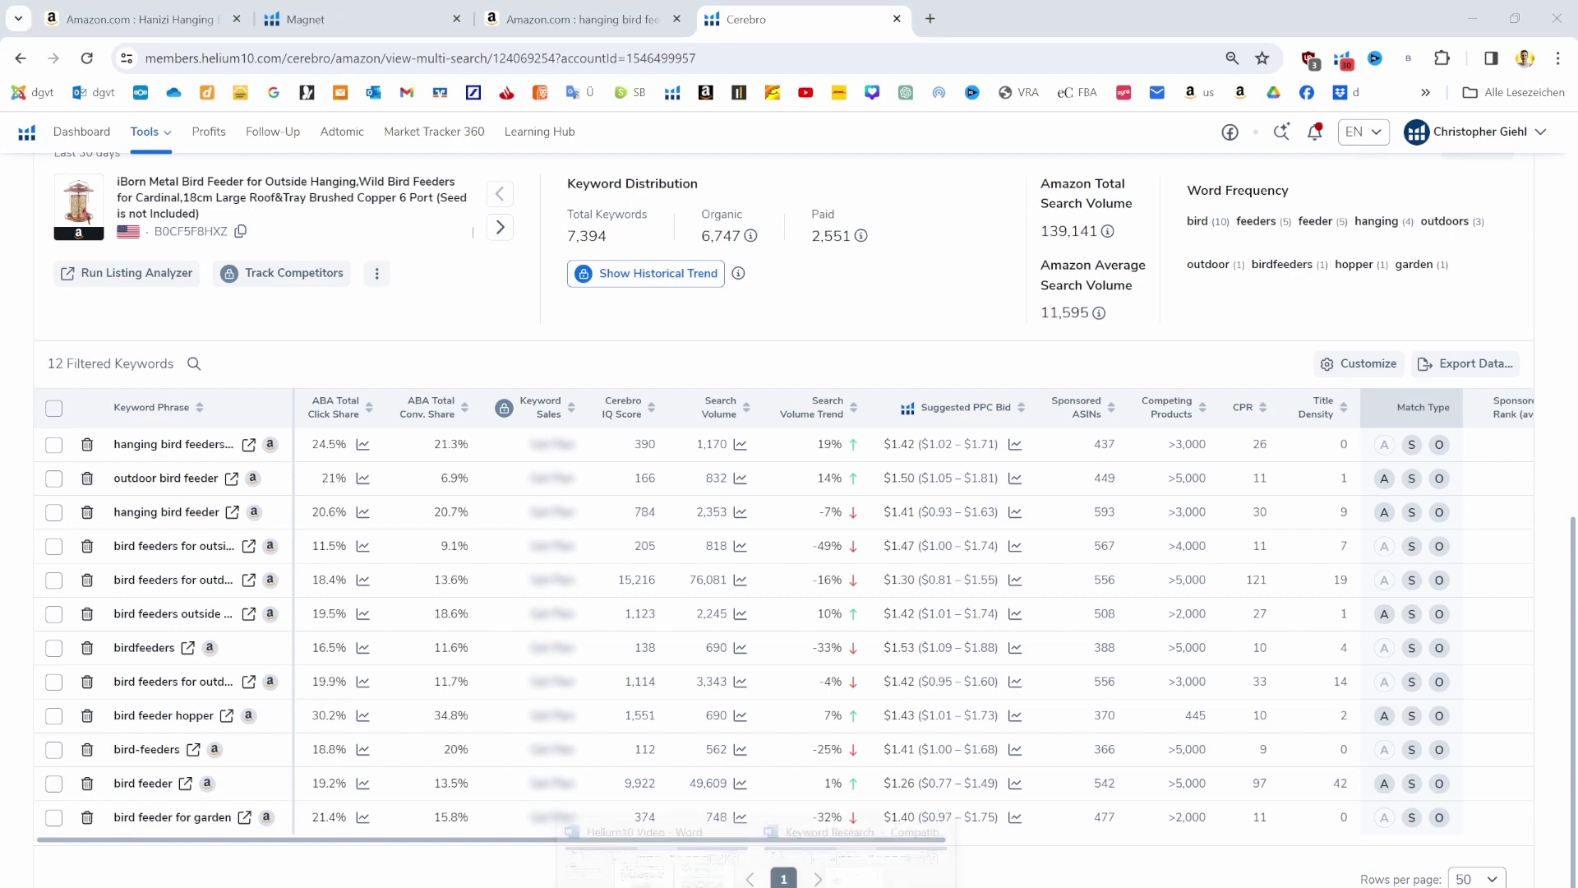
{"action": "mouse_move", "coordinate": [760, 873]}
{"action": "left_click", "coordinate": [896, 847]}
{"action": "type", "text": "hanging bird feeders for outdoors outdoor bird feeder hanging bird feeder bird feeders for outside bird feeders for outdoors bird feeders outside hanging birdfeeders bird feeders for outdoors hanging bird feeder hopper bird-feeders bird feeder bird feeder for garden"}
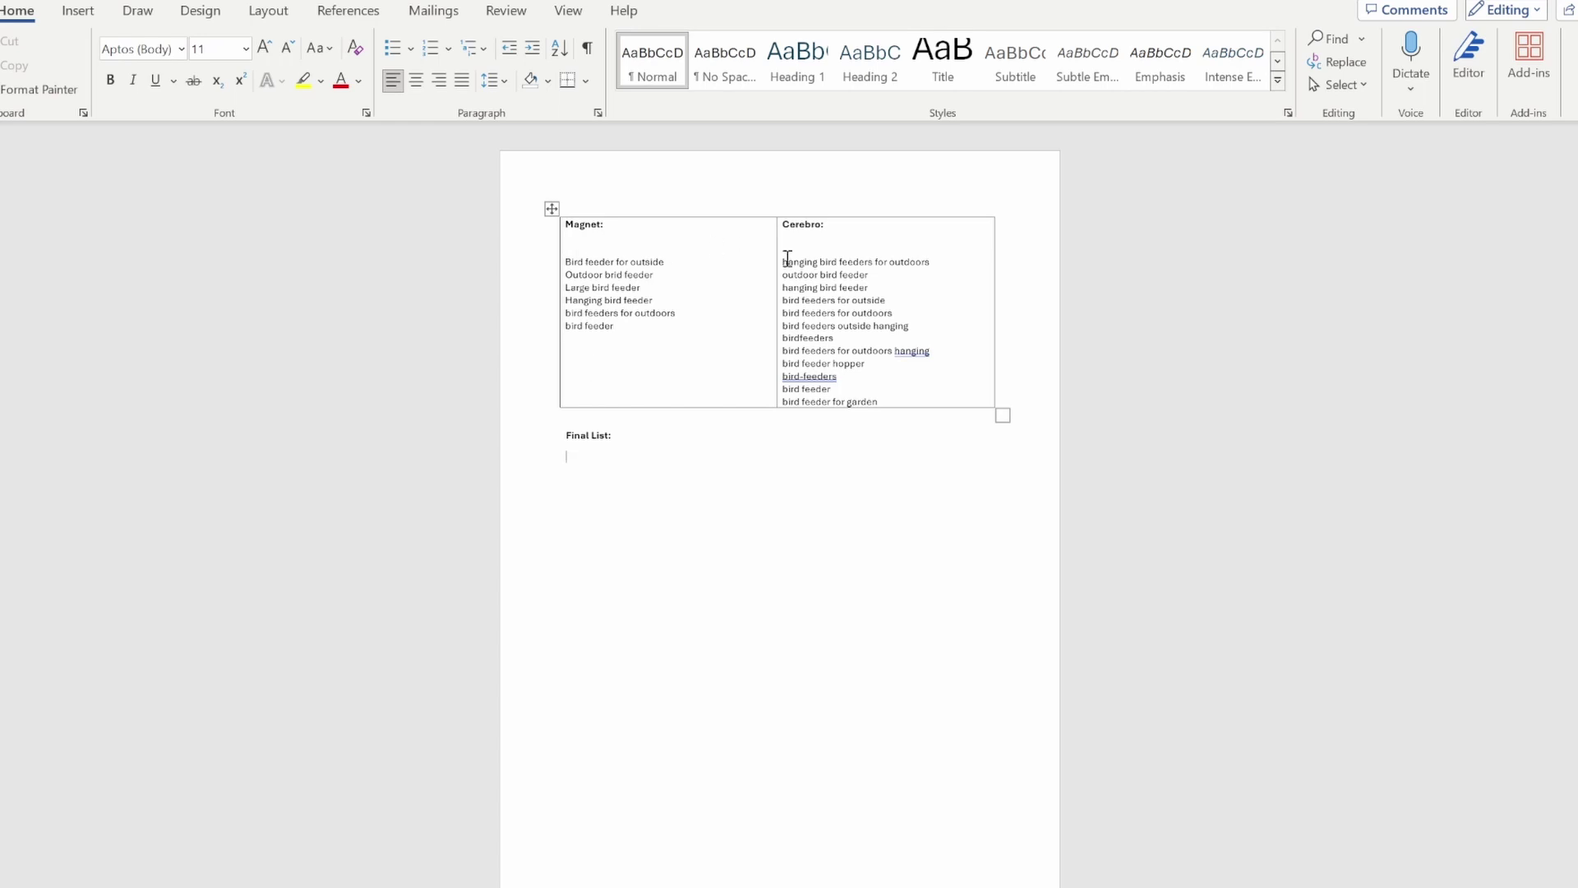
Add 'hanging bird feeders for outdoors' and 'outdoor bird feeder' under Final List.
{"action": "left_click_drag", "start_coordinate": [927, 259], "coordinate": [782, 262]}
{"action": "key", "text": "ctrl+c"}
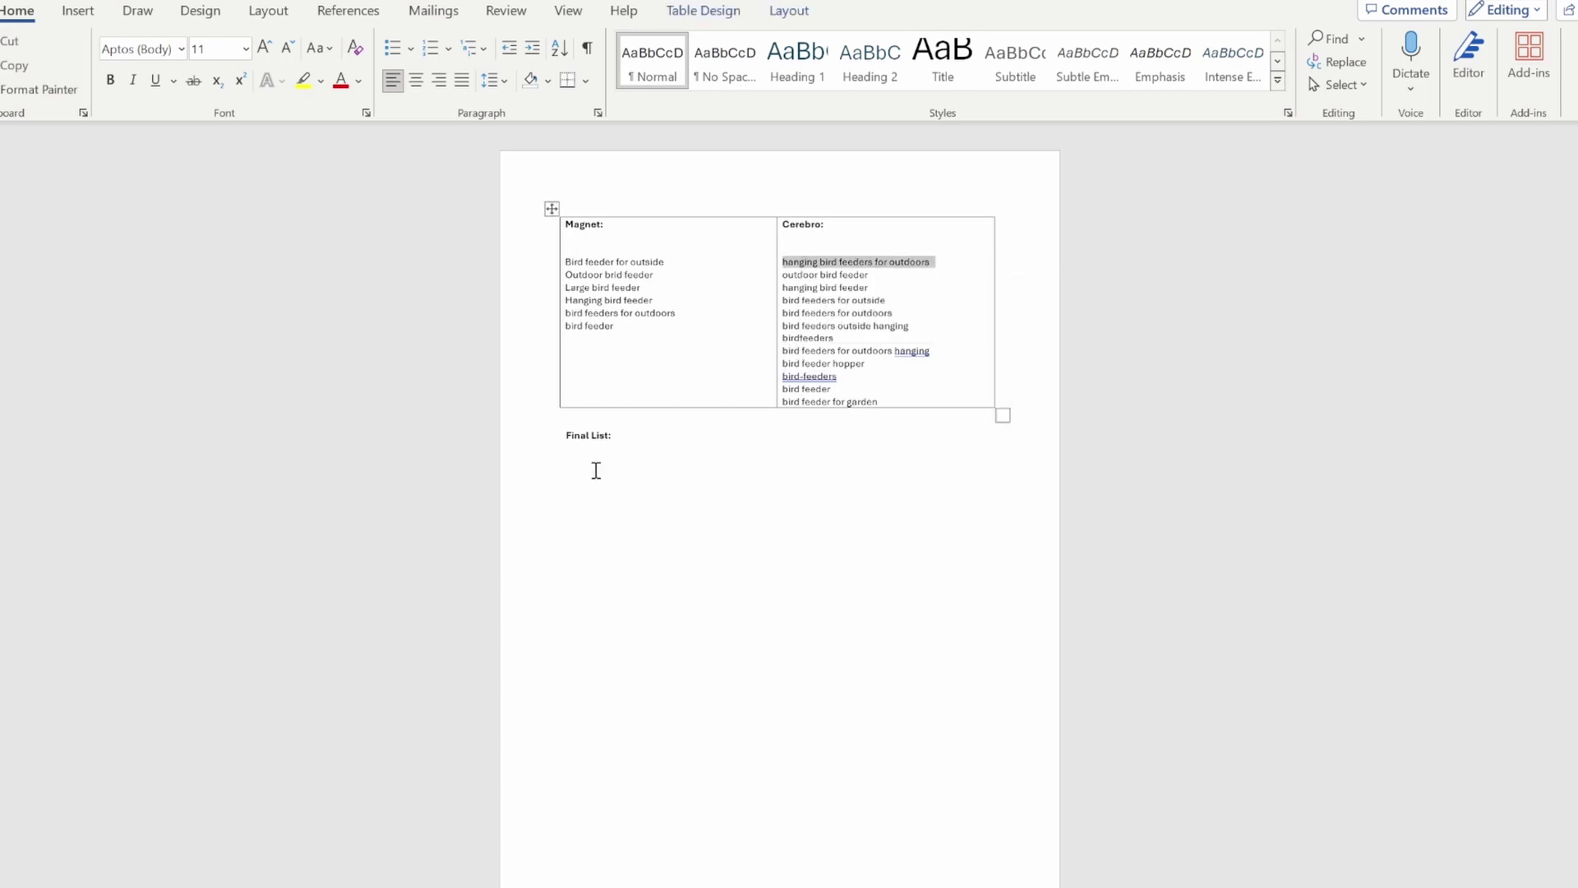
{"action": "left_click", "coordinate": [596, 470]}
{"action": "key", "text": "ctrl+v"}
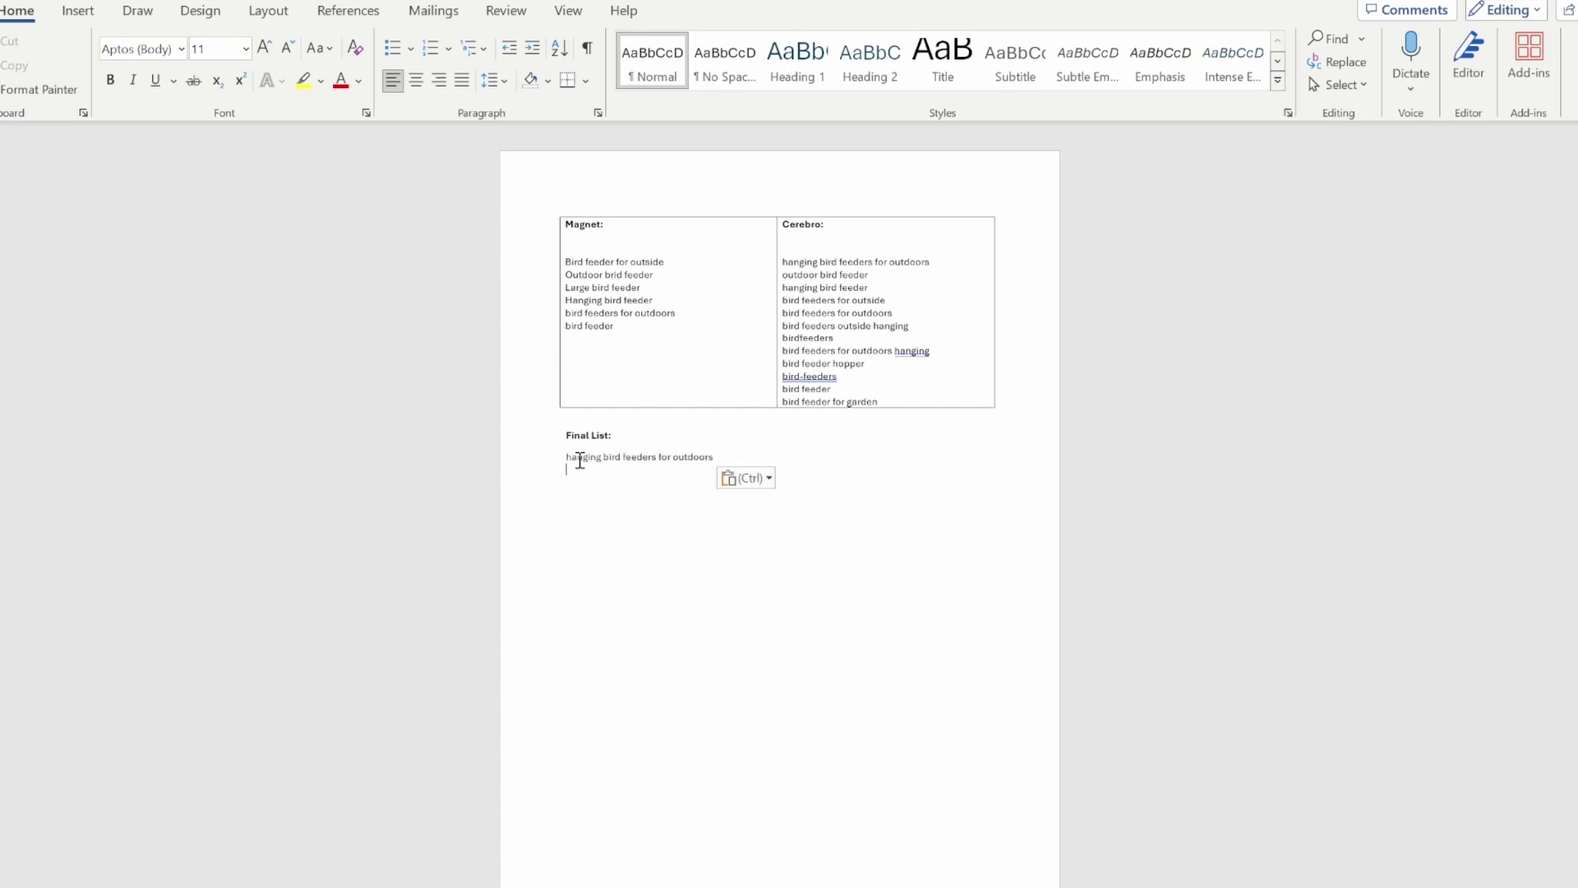
{"action": "key", "text": "alt+Tab"}
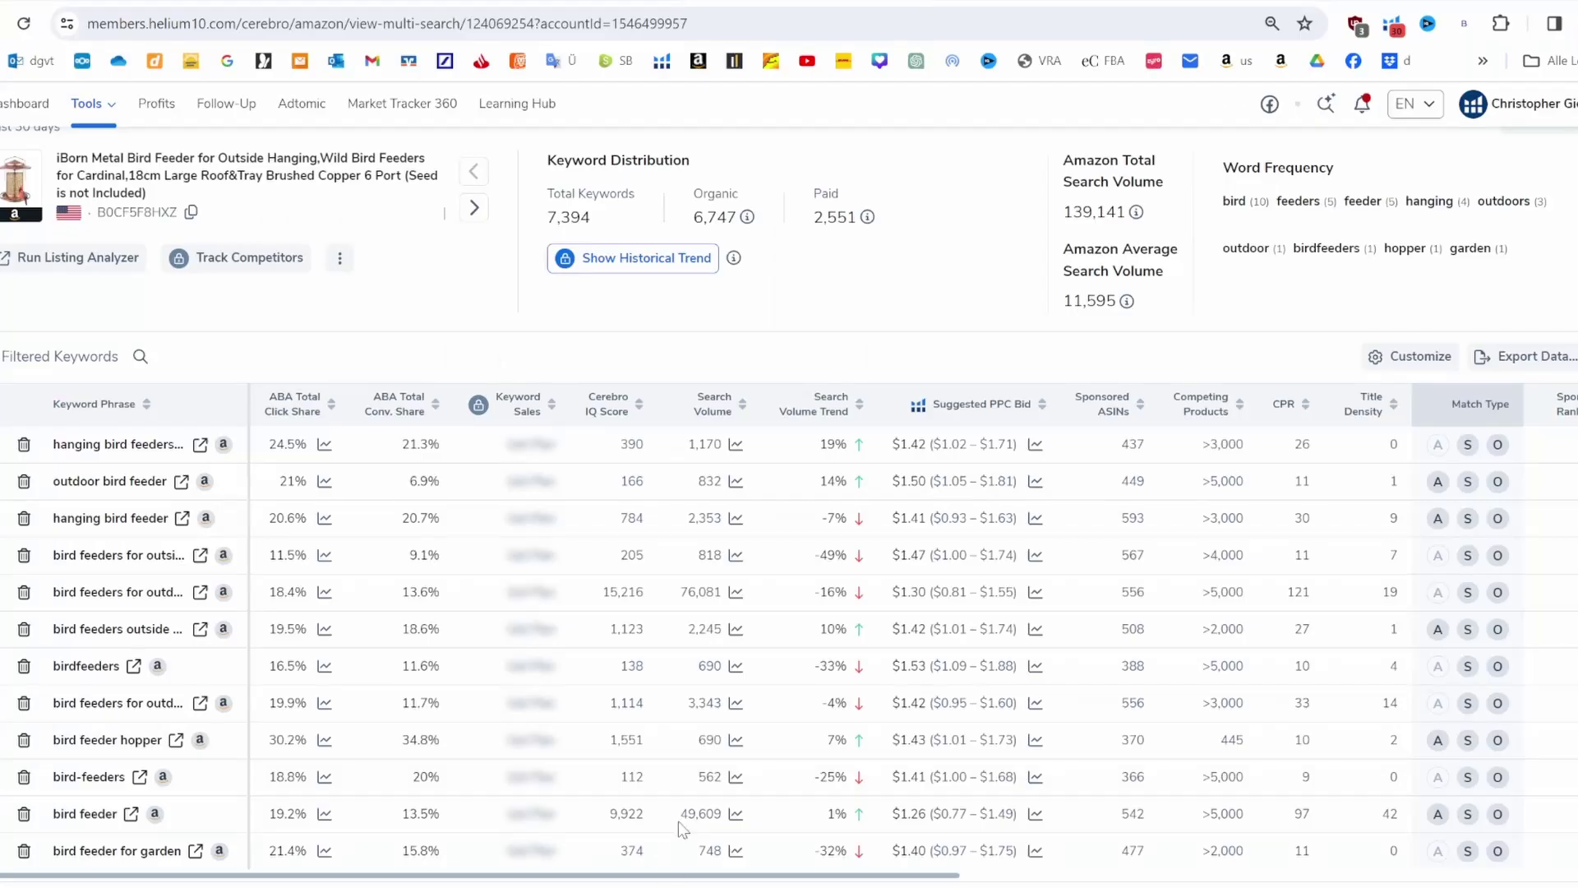
{"action": "mouse_move", "coordinate": [278, 452]}
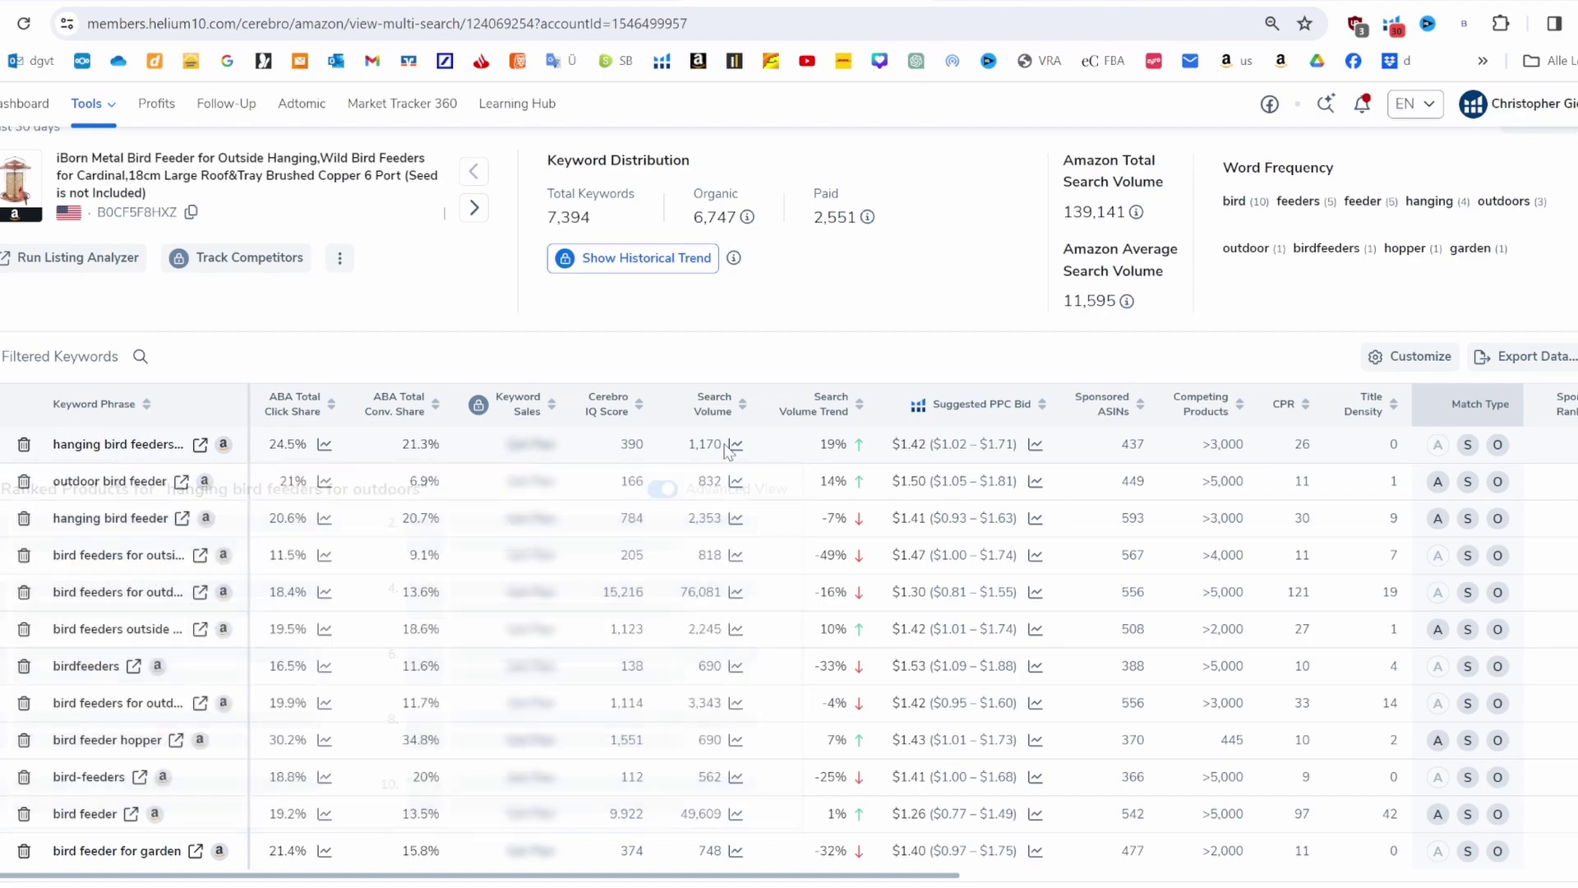
{"action": "key", "text": "alt+Tab"}
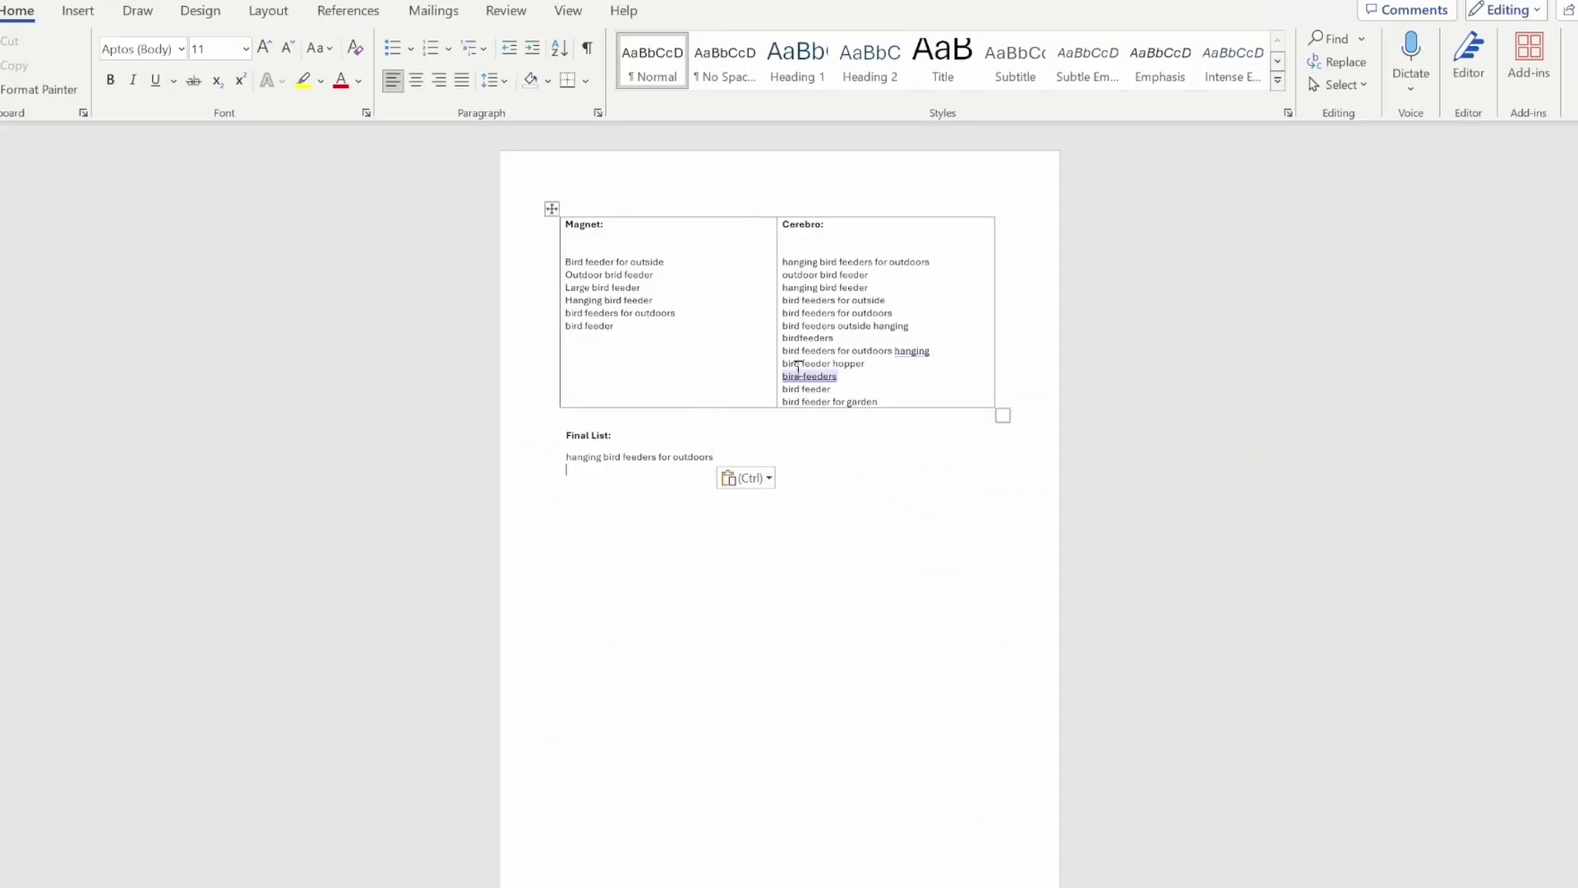
{"action": "triple_click", "coordinate": [857, 271]}
{"action": "key", "text": "ctrl+c"}
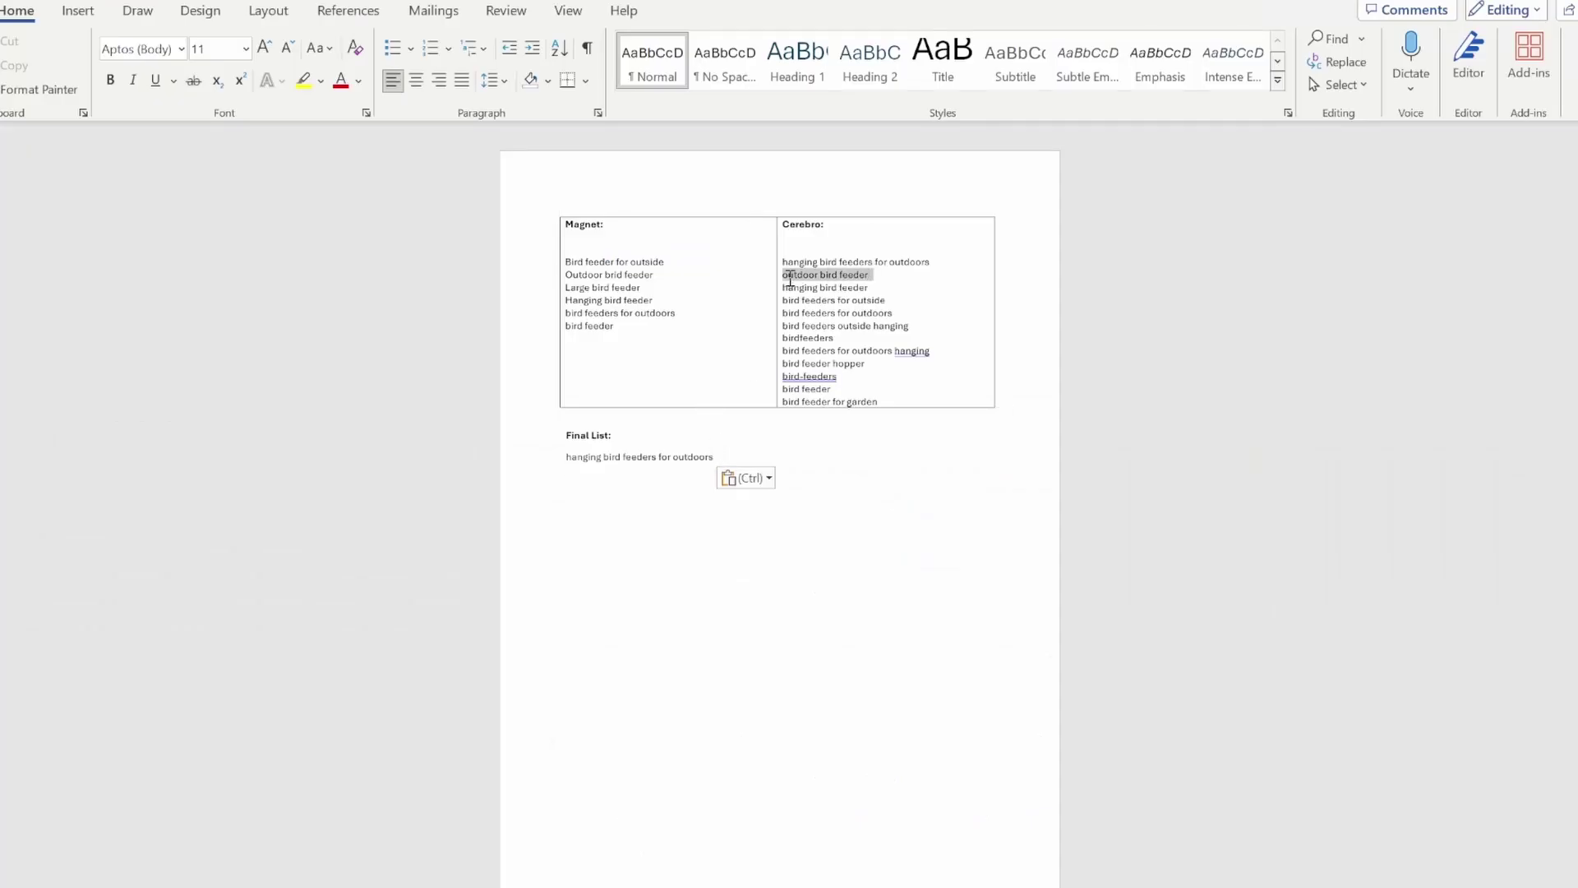
{"action": "left_click", "coordinate": [623, 470]}
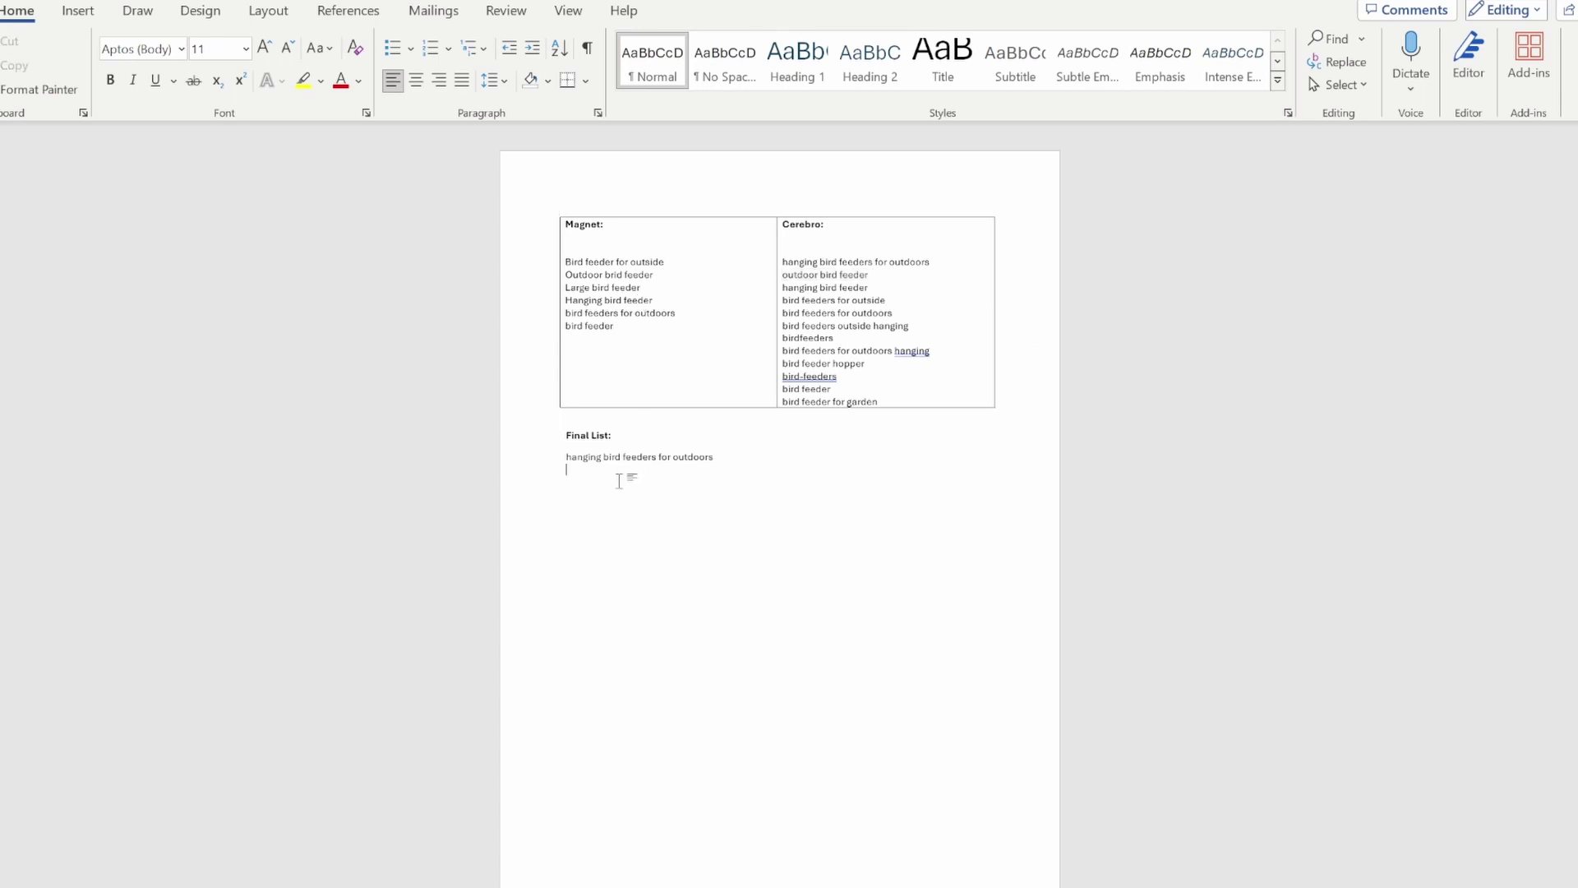
{"action": "key", "text": "ctrl+v"}
Add 'hanging bird feeder' to Final List and delete duplicates 'Outdoor bird feeder' and 'Hanging bird feeder' from Magnet.
{"action": "left_click_drag", "start_coordinate": [665, 273], "coordinate": [573, 277]}
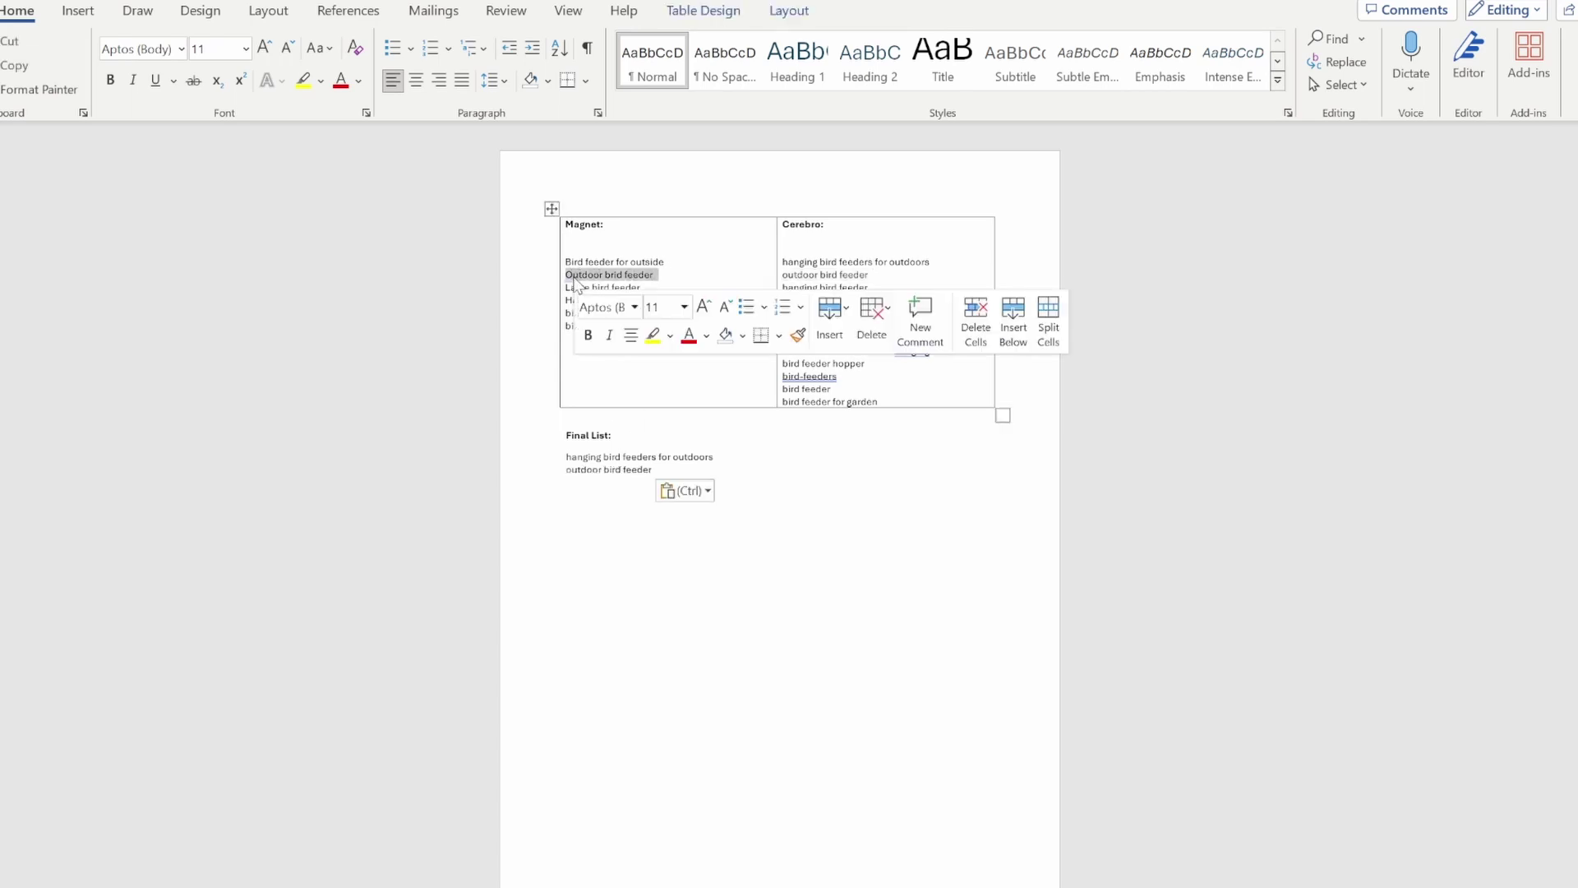
{"action": "key", "text": "Delete"}
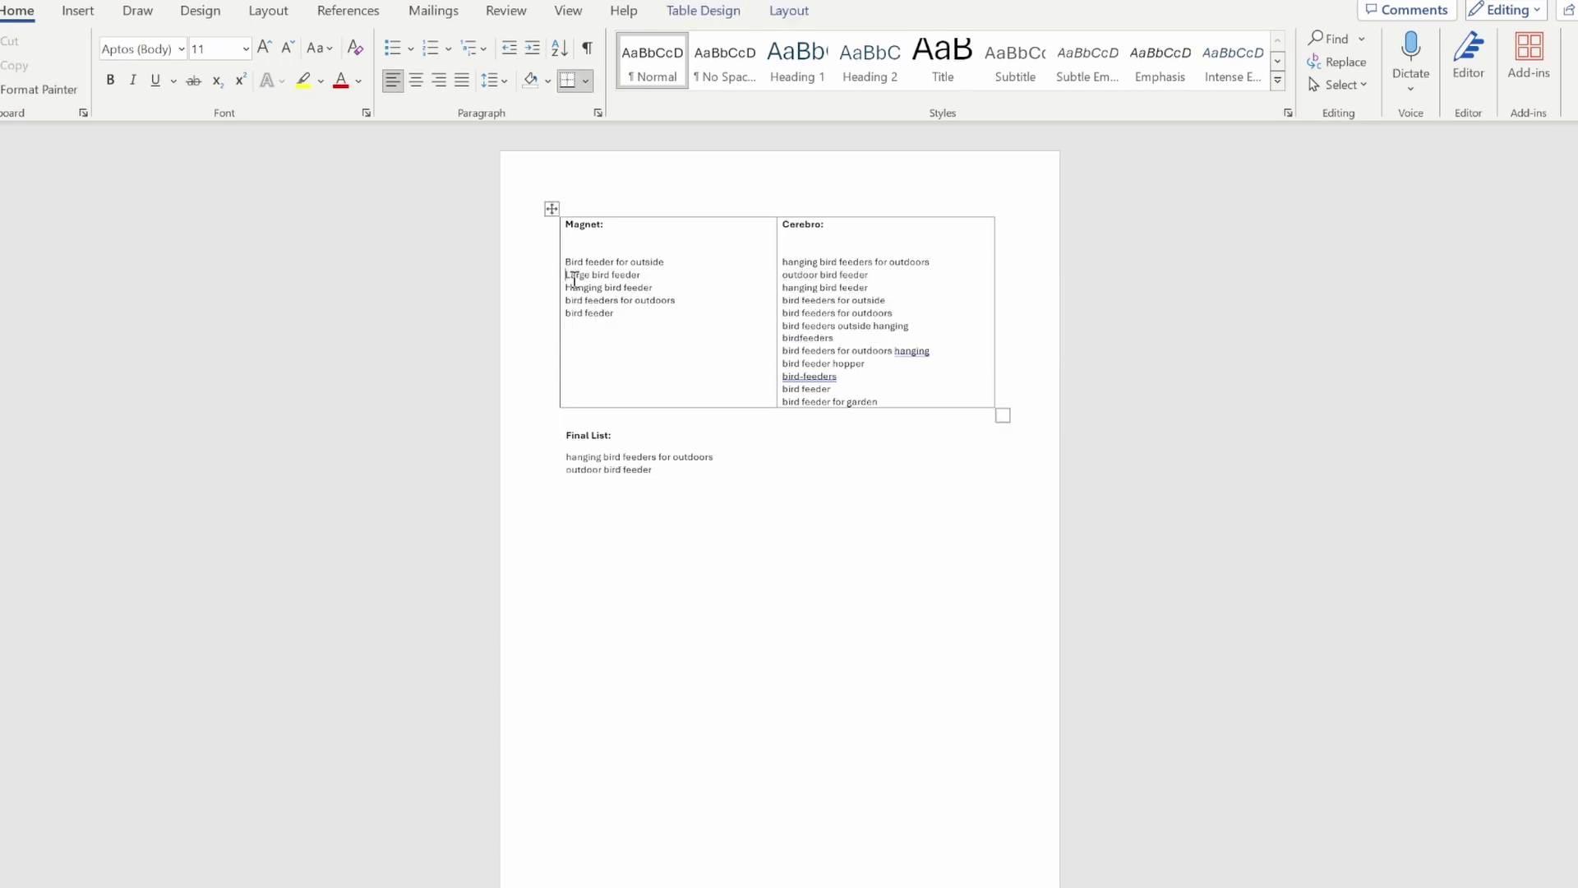
{"action": "triple_click", "coordinate": [876, 289]}
{"action": "key", "text": "ctrl+c"}
{"action": "left_click", "coordinate": [610, 493]}
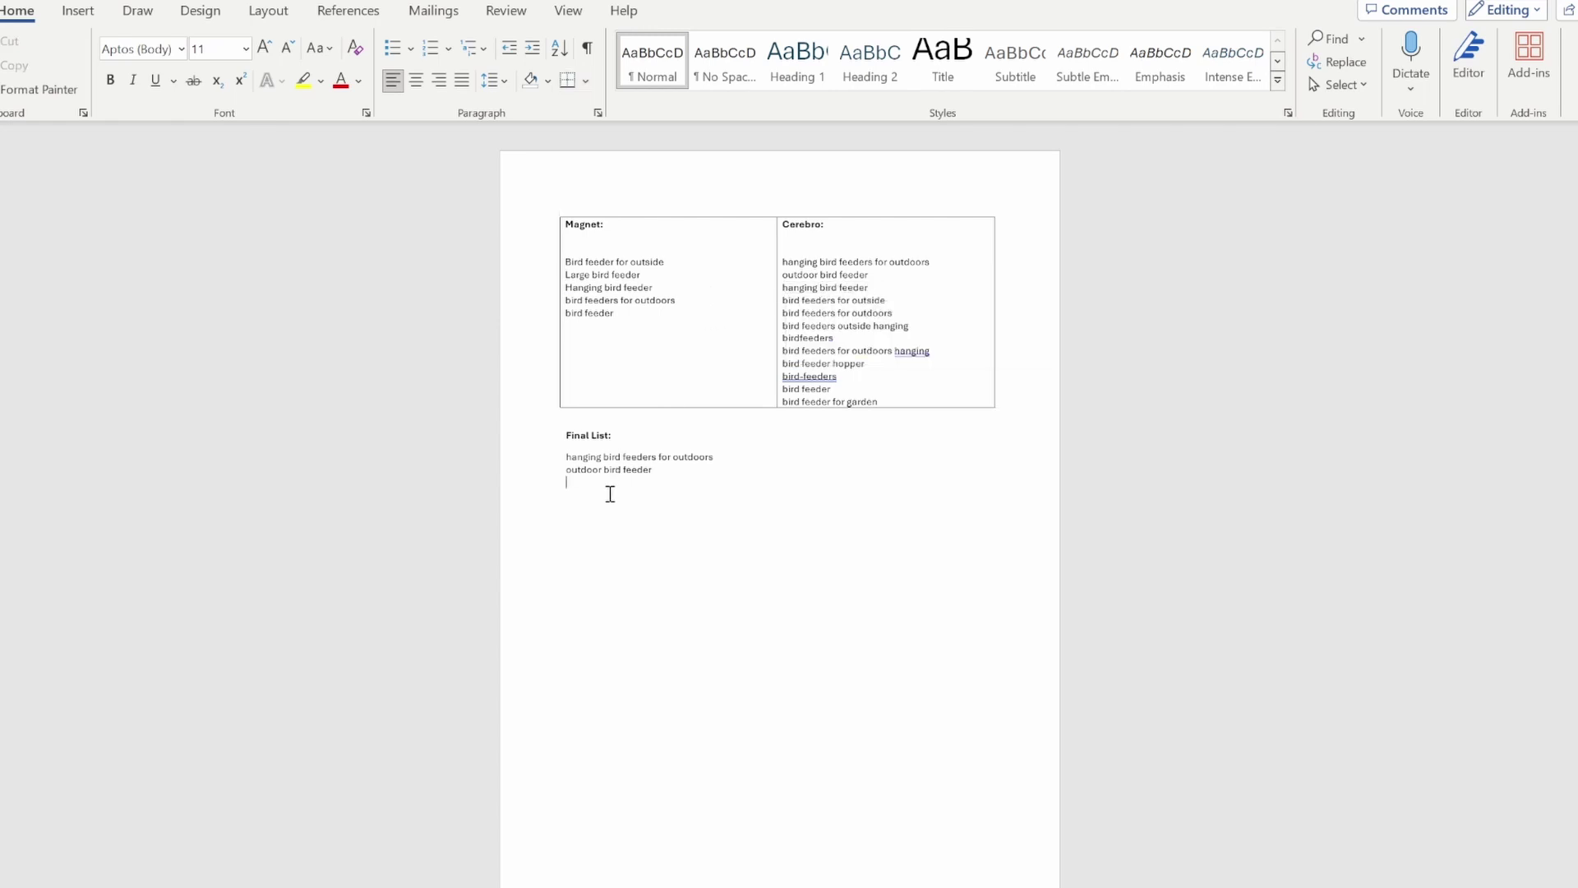
{"action": "key", "text": "ctrl+v"}
{"action": "left_click_drag", "start_coordinate": [654, 279], "coordinate": [565, 222]}
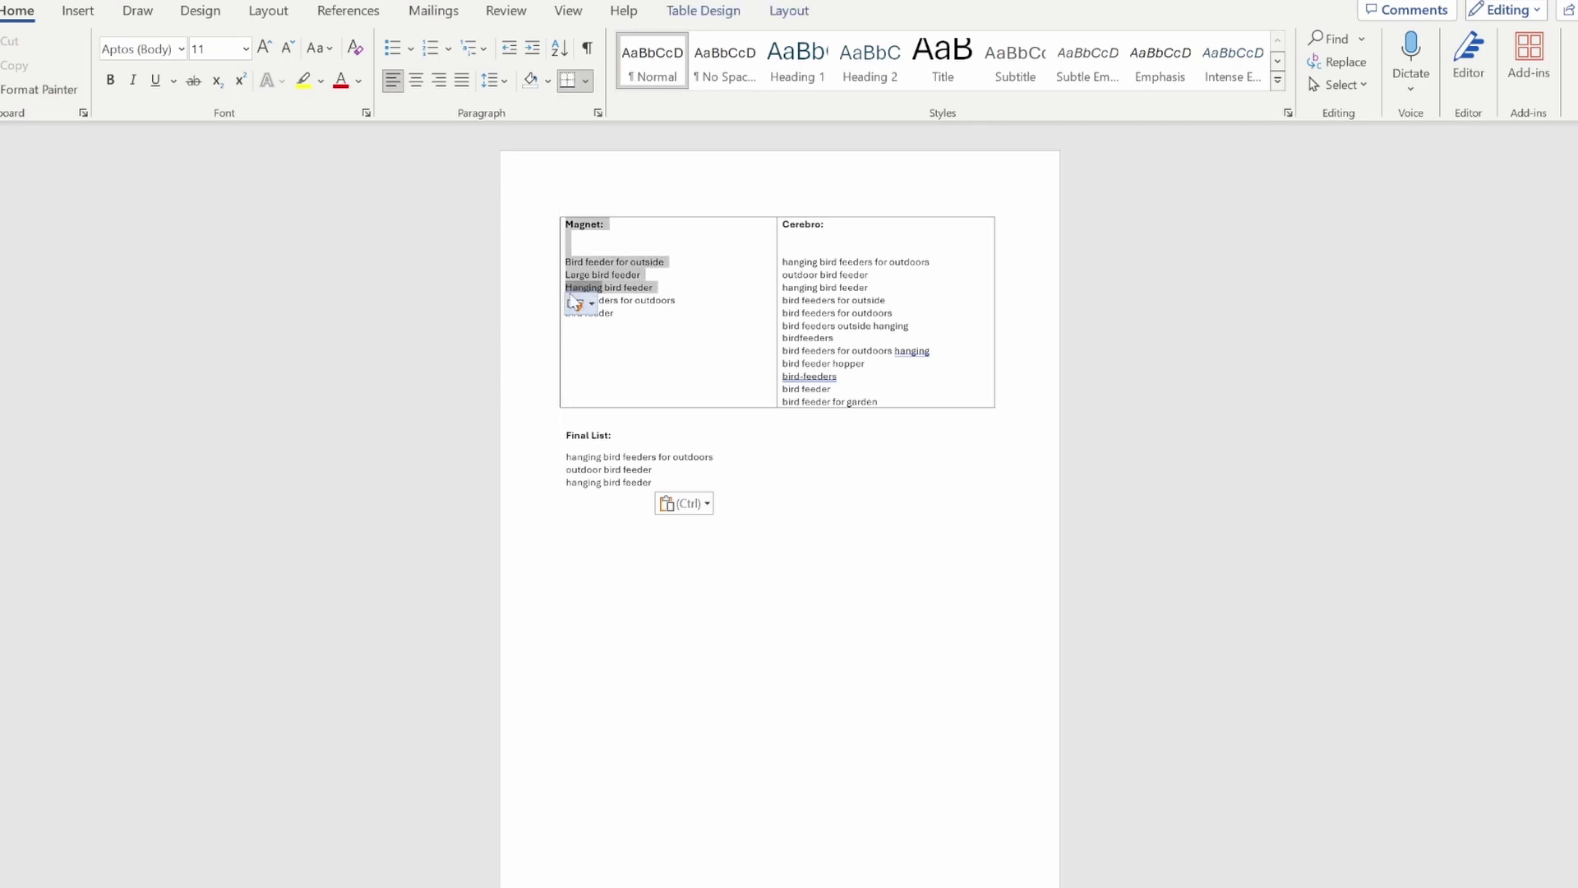
{"action": "left_click", "coordinate": [654, 287]}
{"action": "left_click_drag", "start_coordinate": [653, 287], "coordinate": [565, 288]}
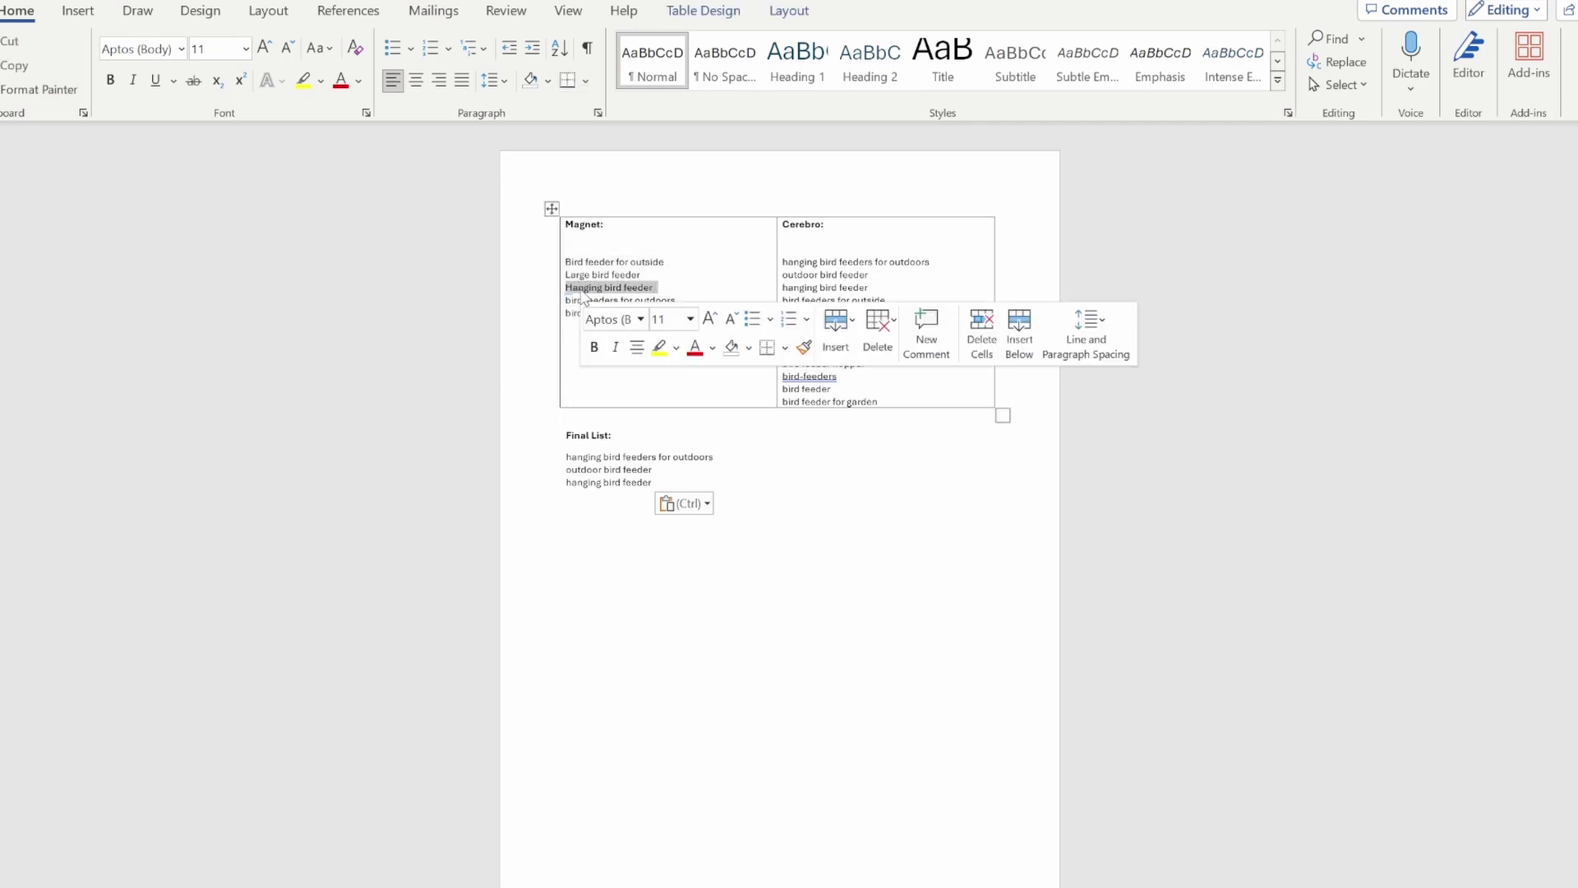
{"action": "key", "text": "Delete"}
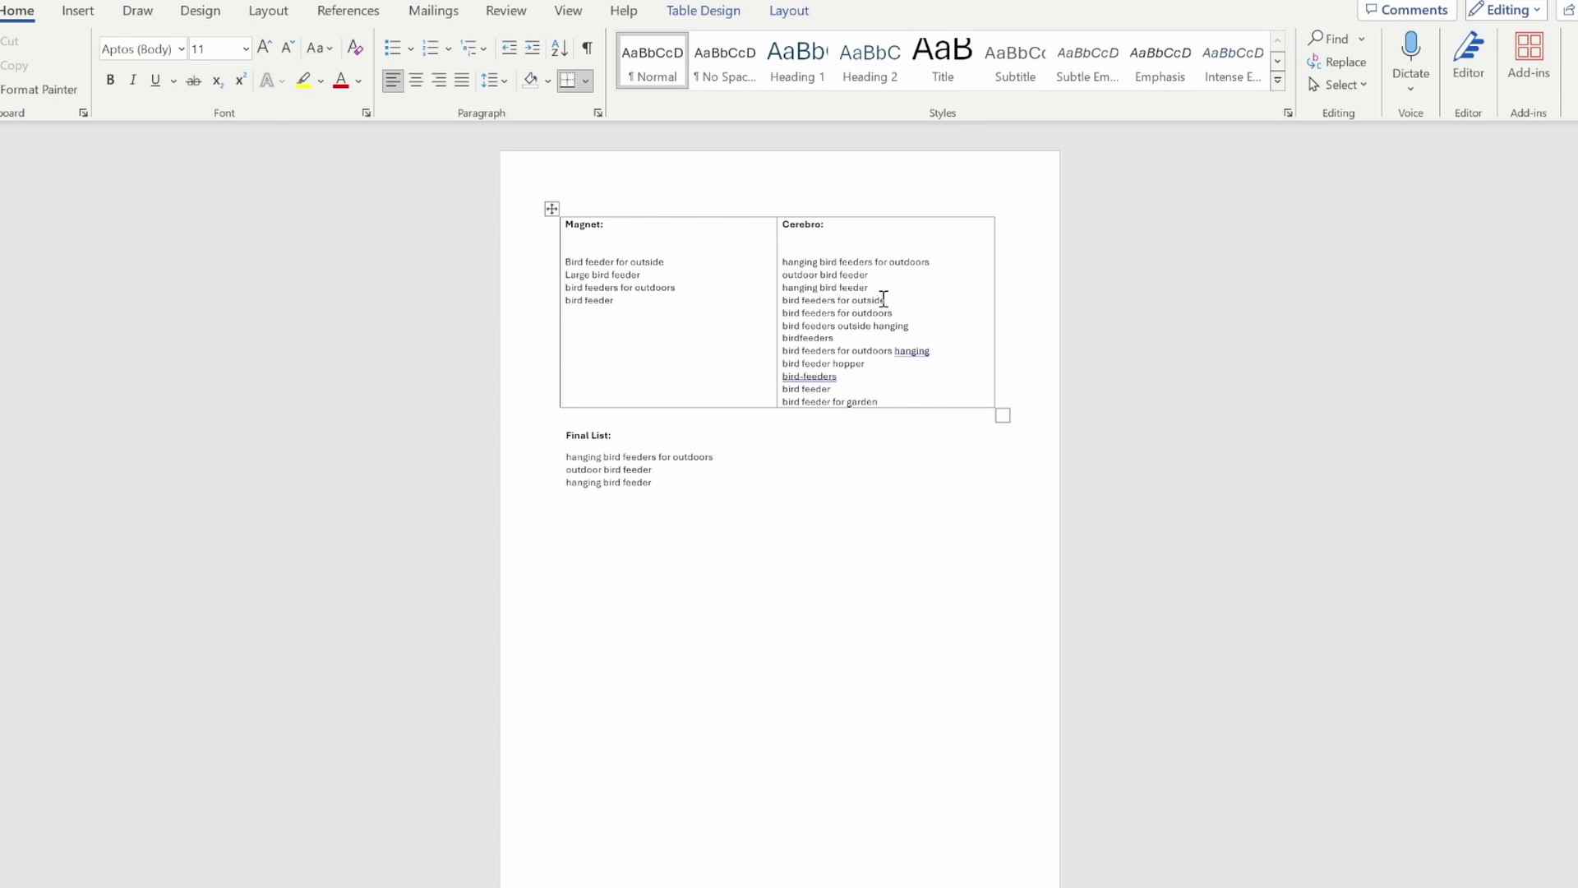
Add 'bird feeders for outside' to Final List and delete its Magnet duplicate.
{"action": "left_click_drag", "start_coordinate": [887, 300], "coordinate": [782, 301]}
{"action": "key", "text": "ctrl+c"}
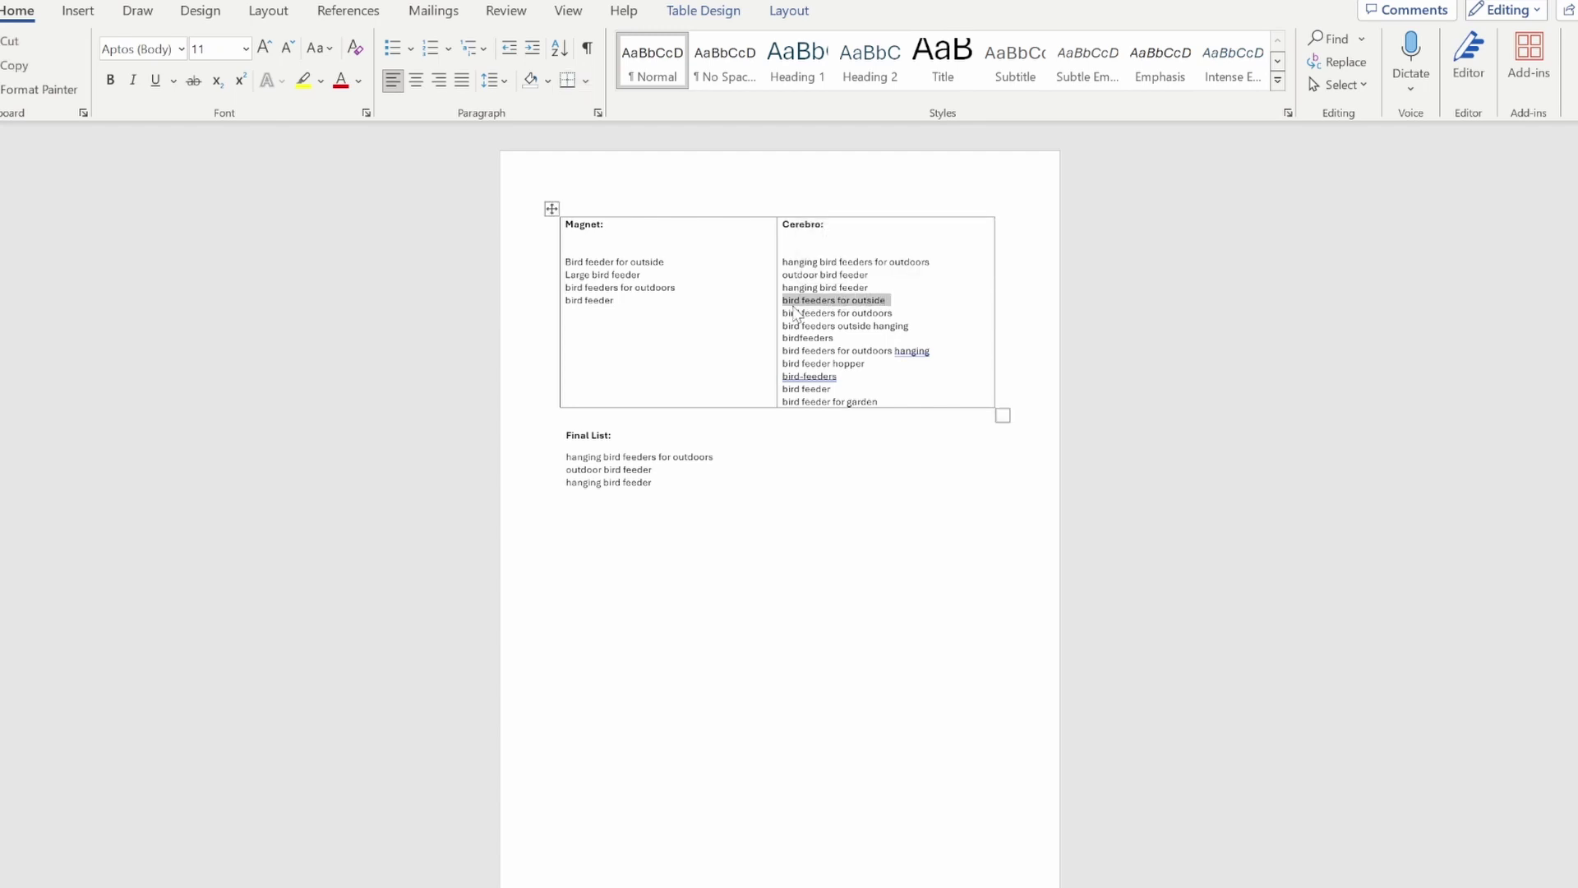
{"action": "left_click", "coordinate": [674, 490]}
{"action": "key", "text": "ctrl+v"}
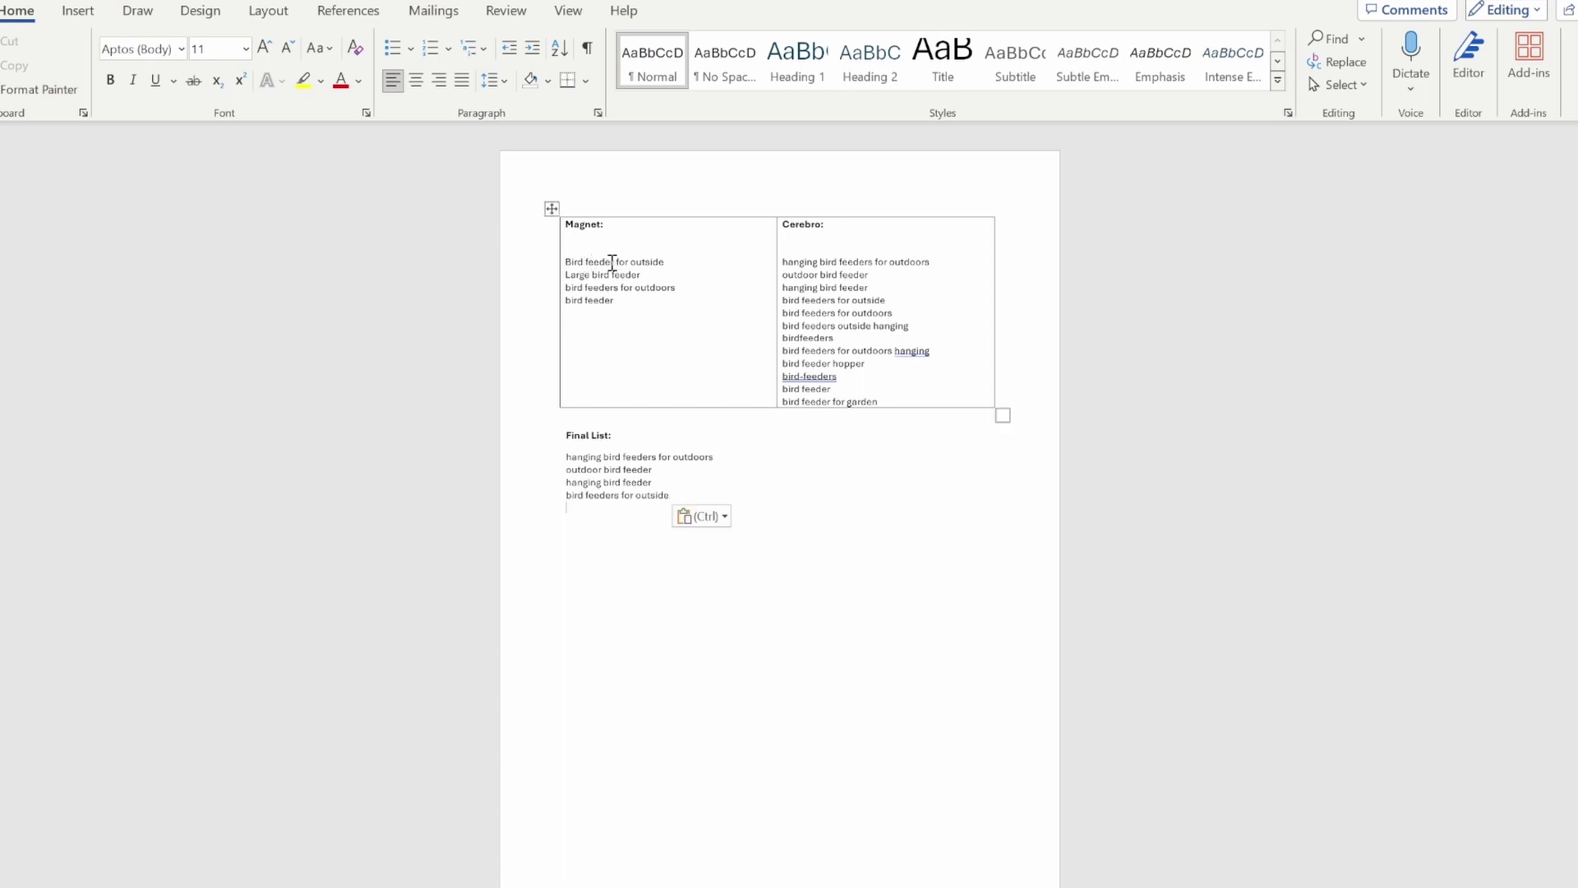
{"action": "left_click_drag", "start_coordinate": [667, 261], "coordinate": [567, 263]}
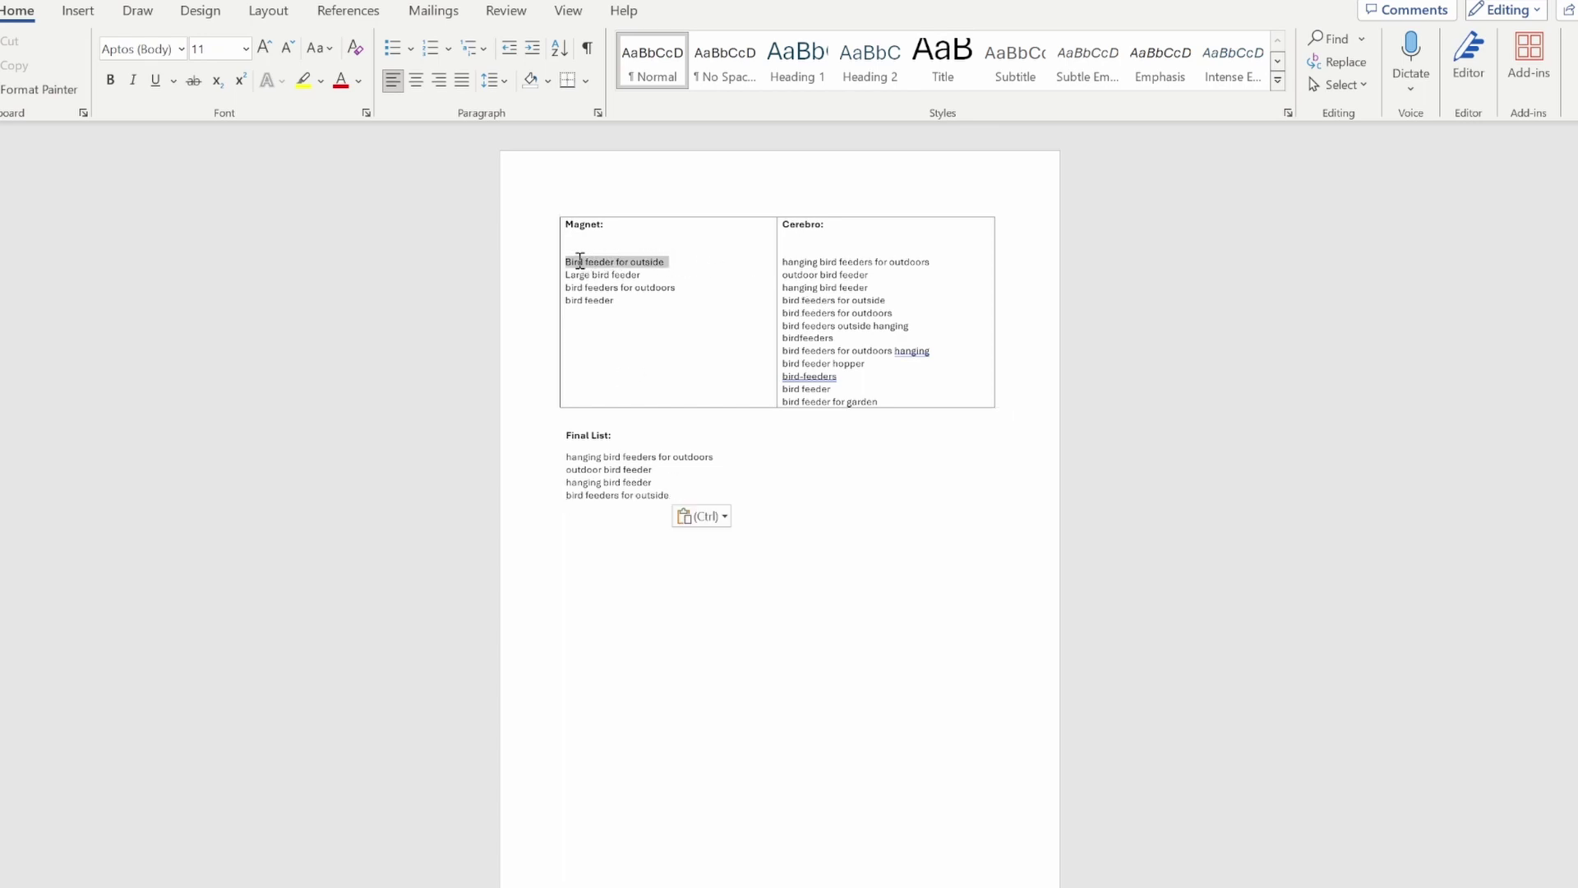
{"action": "key", "text": "Delete"}
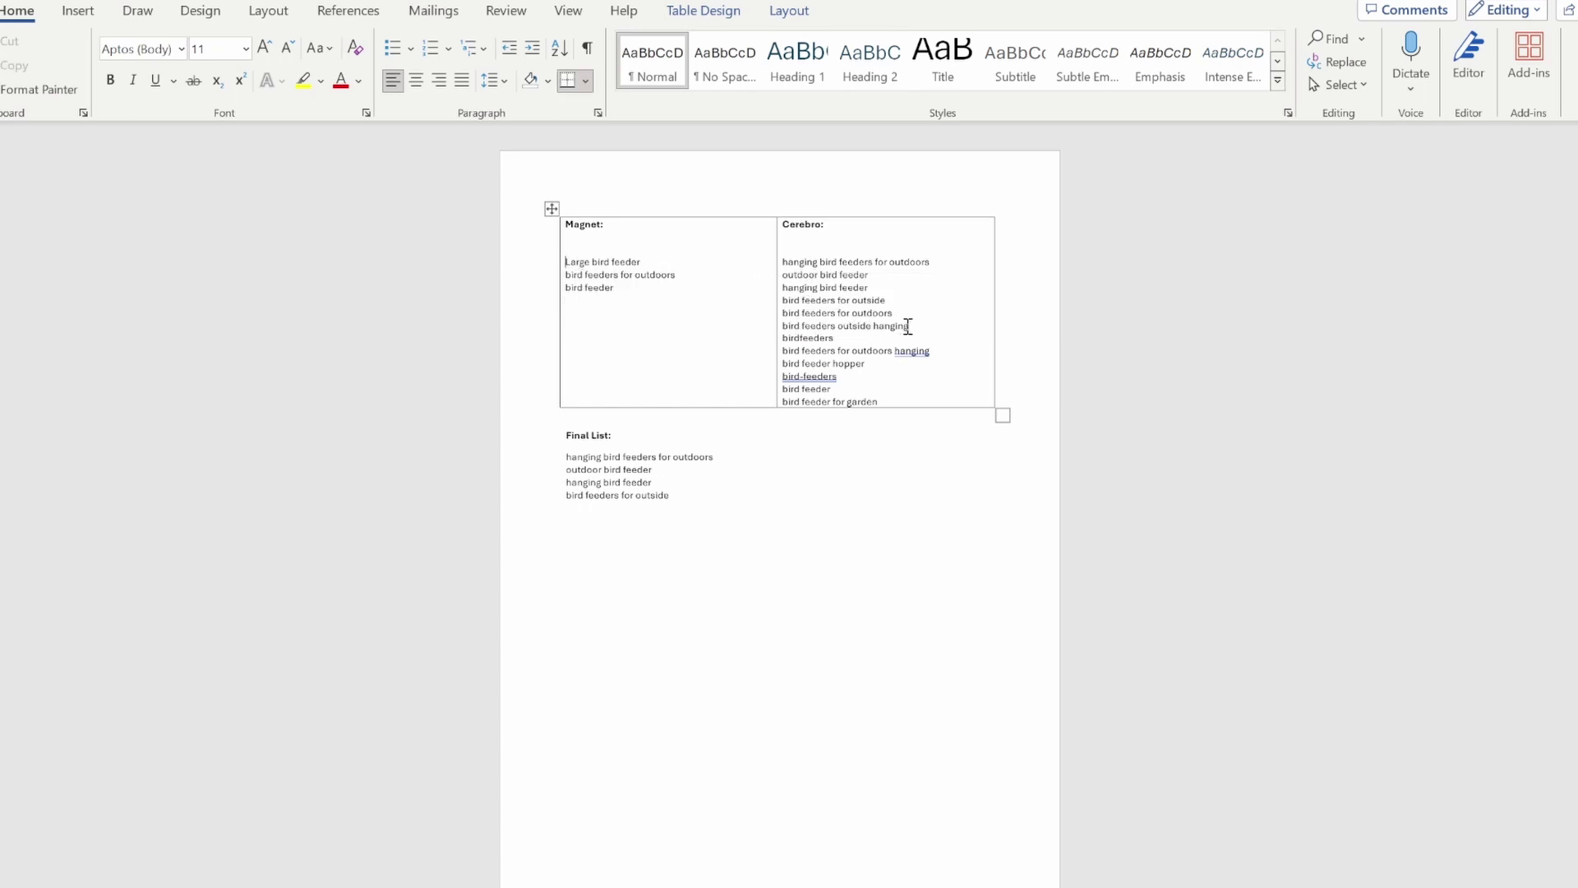
Add 'bird feeders outside hanging' to Final List, then paste and remove 'birdfeeders'.
{"action": "left_click_drag", "start_coordinate": [908, 327], "coordinate": [783, 325]}
{"action": "key", "text": "ctrl+c"}
{"action": "left_click", "coordinate": [600, 505]}
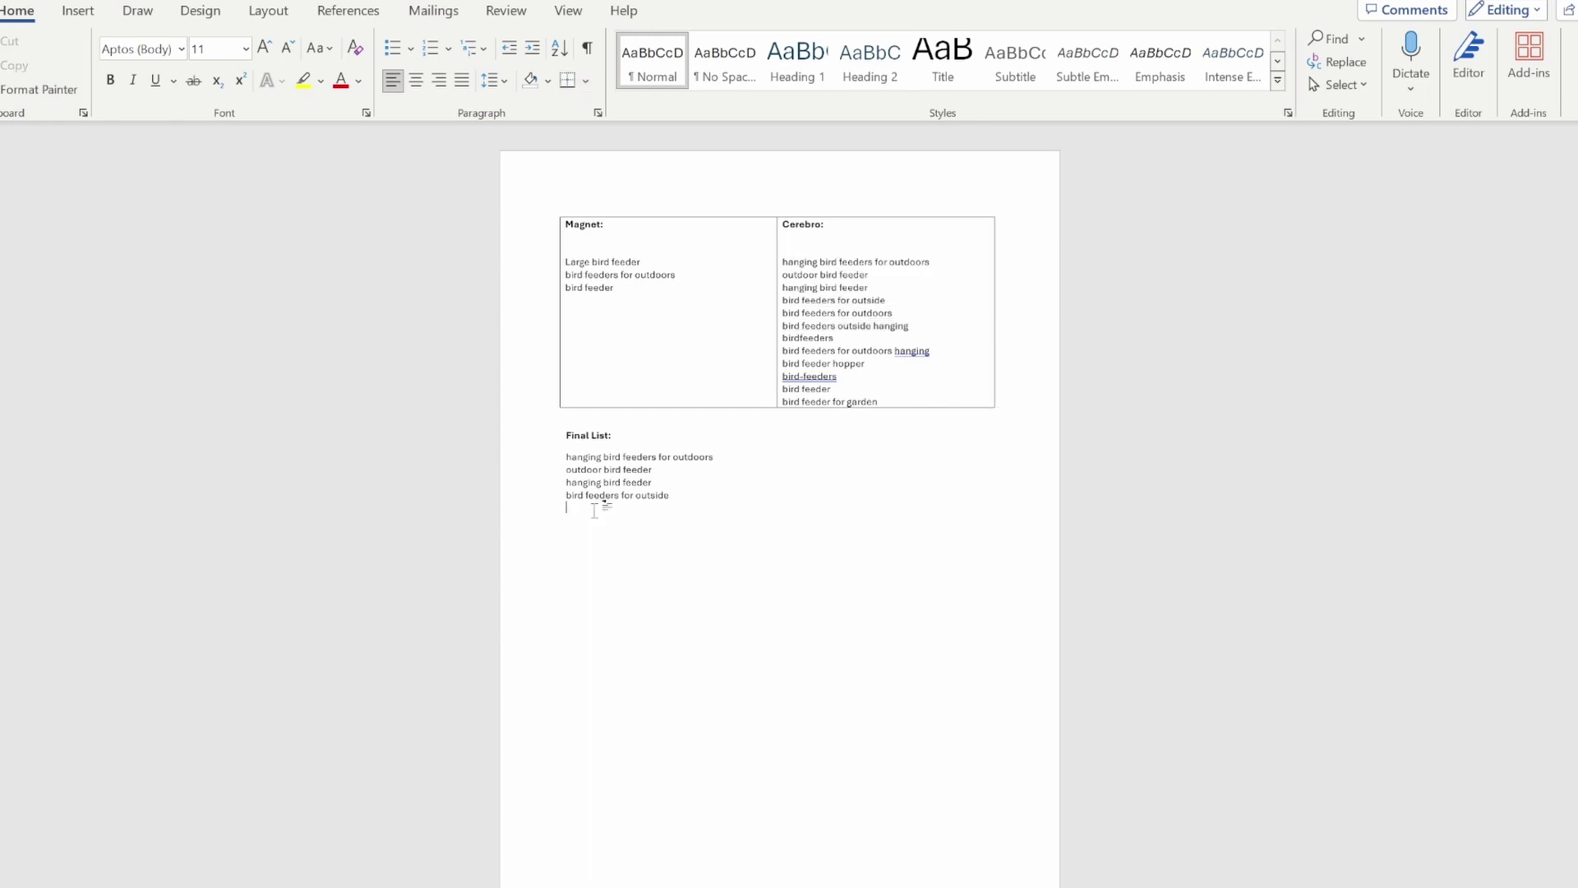
{"action": "key", "text": "ctrl+v"}
{"action": "left_click_drag", "start_coordinate": [840, 338], "coordinate": [779, 338]}
{"action": "key", "text": "ctrl+c"}
{"action": "left_click", "coordinate": [608, 524]}
{"action": "key", "text": "ctrl+v"}
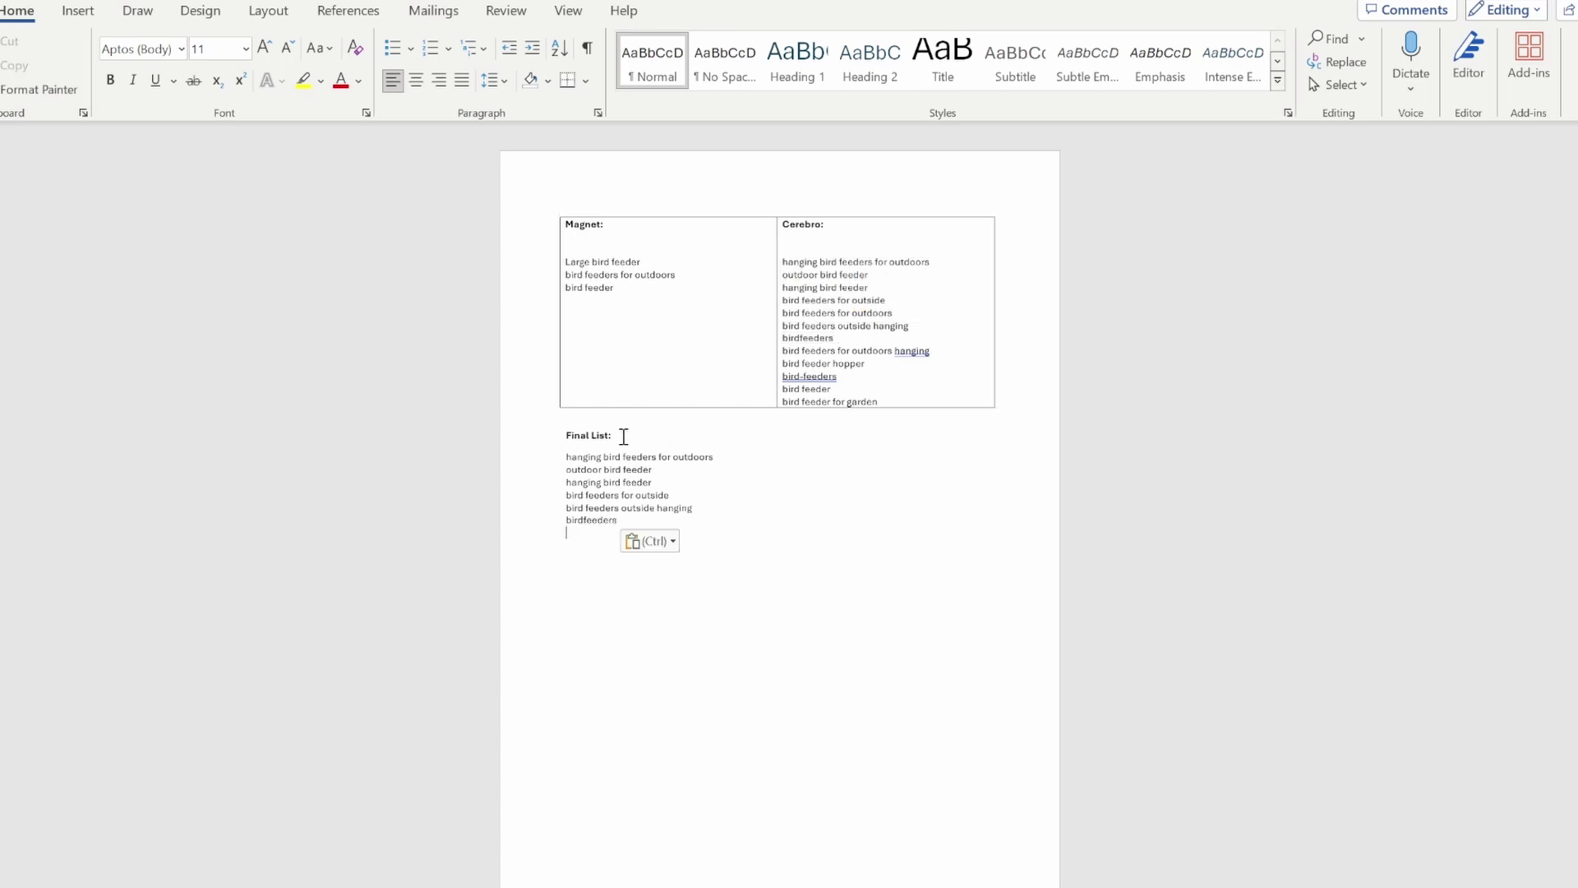
{"action": "left_click", "coordinate": [583, 522]}
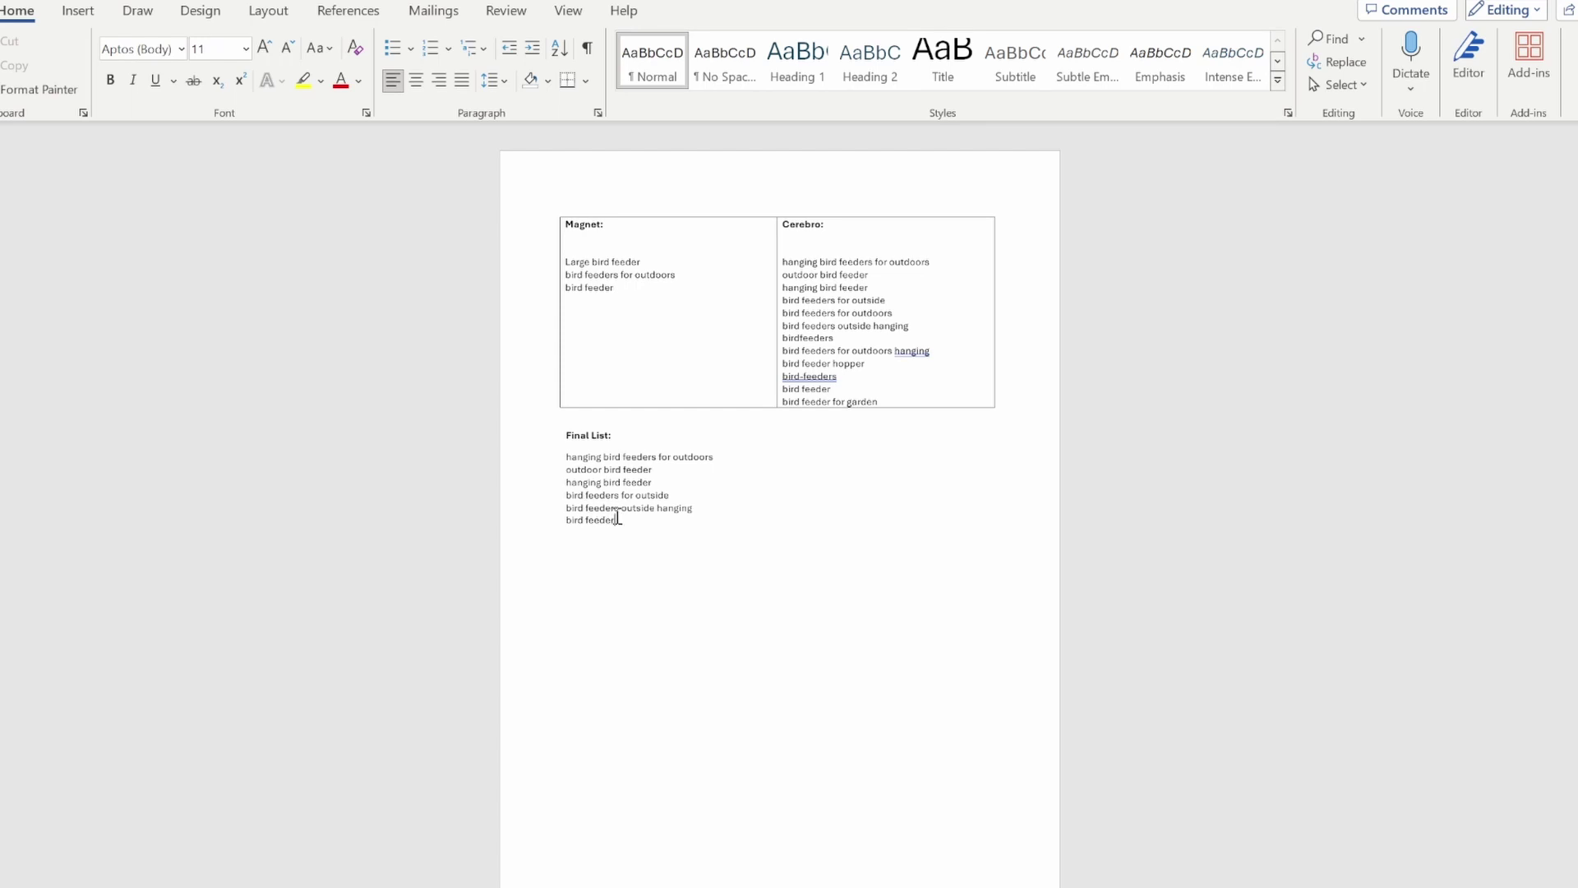
{"action": "left_click_drag", "start_coordinate": [618, 519], "coordinate": [565, 519]}
{"action": "key", "text": "BackSpace"}
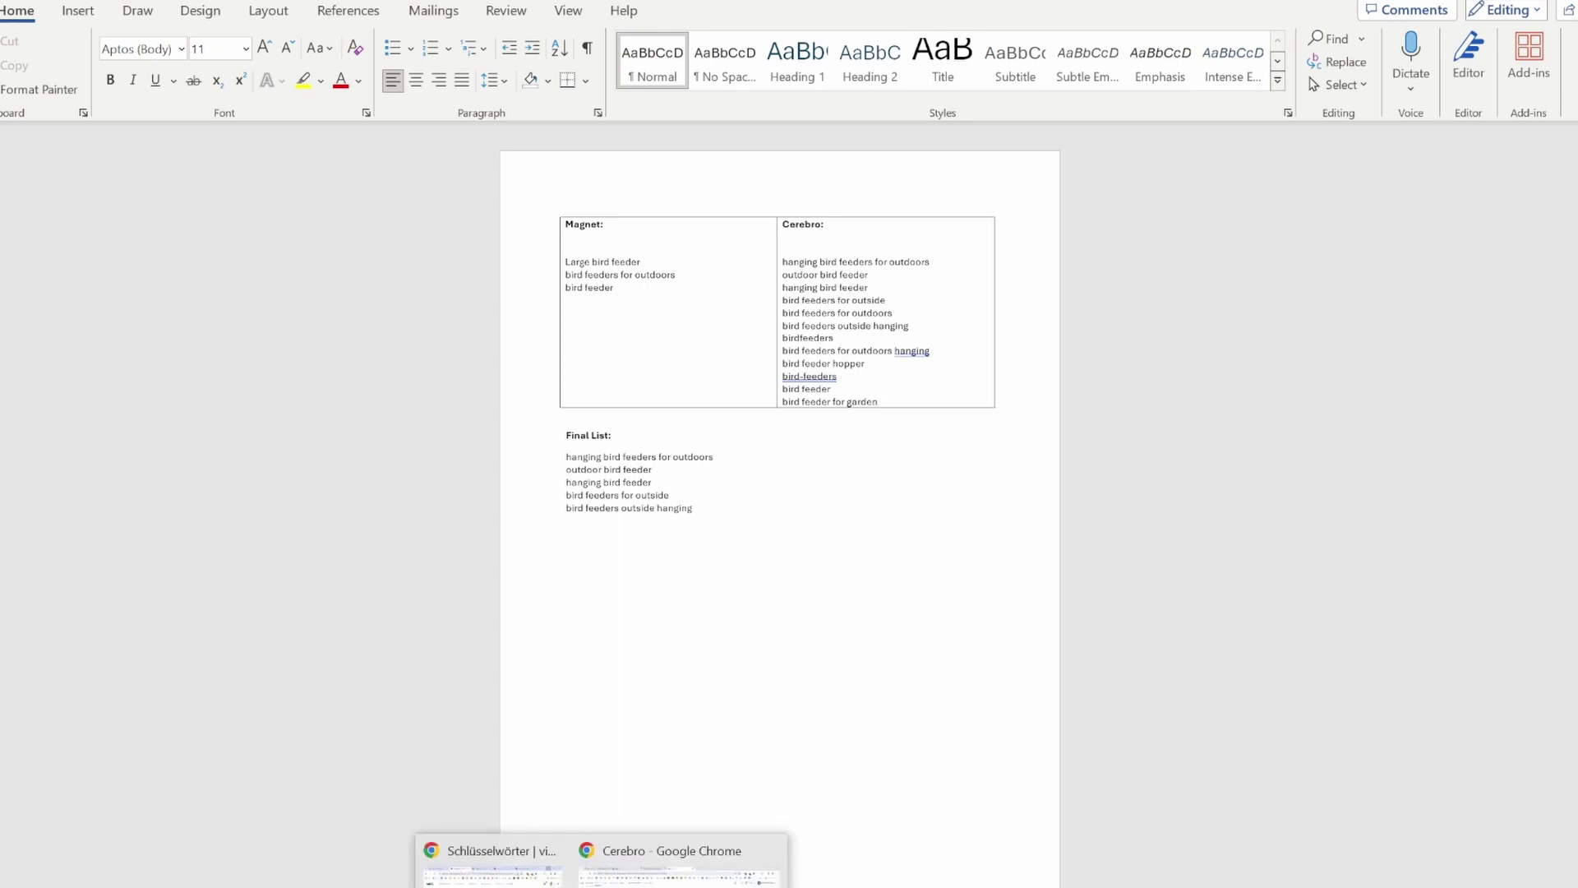
Check Amazon results for 'bird feeder for garden', then delete it from Word's Cerebro column.
{"action": "left_click", "coordinate": [674, 855]}
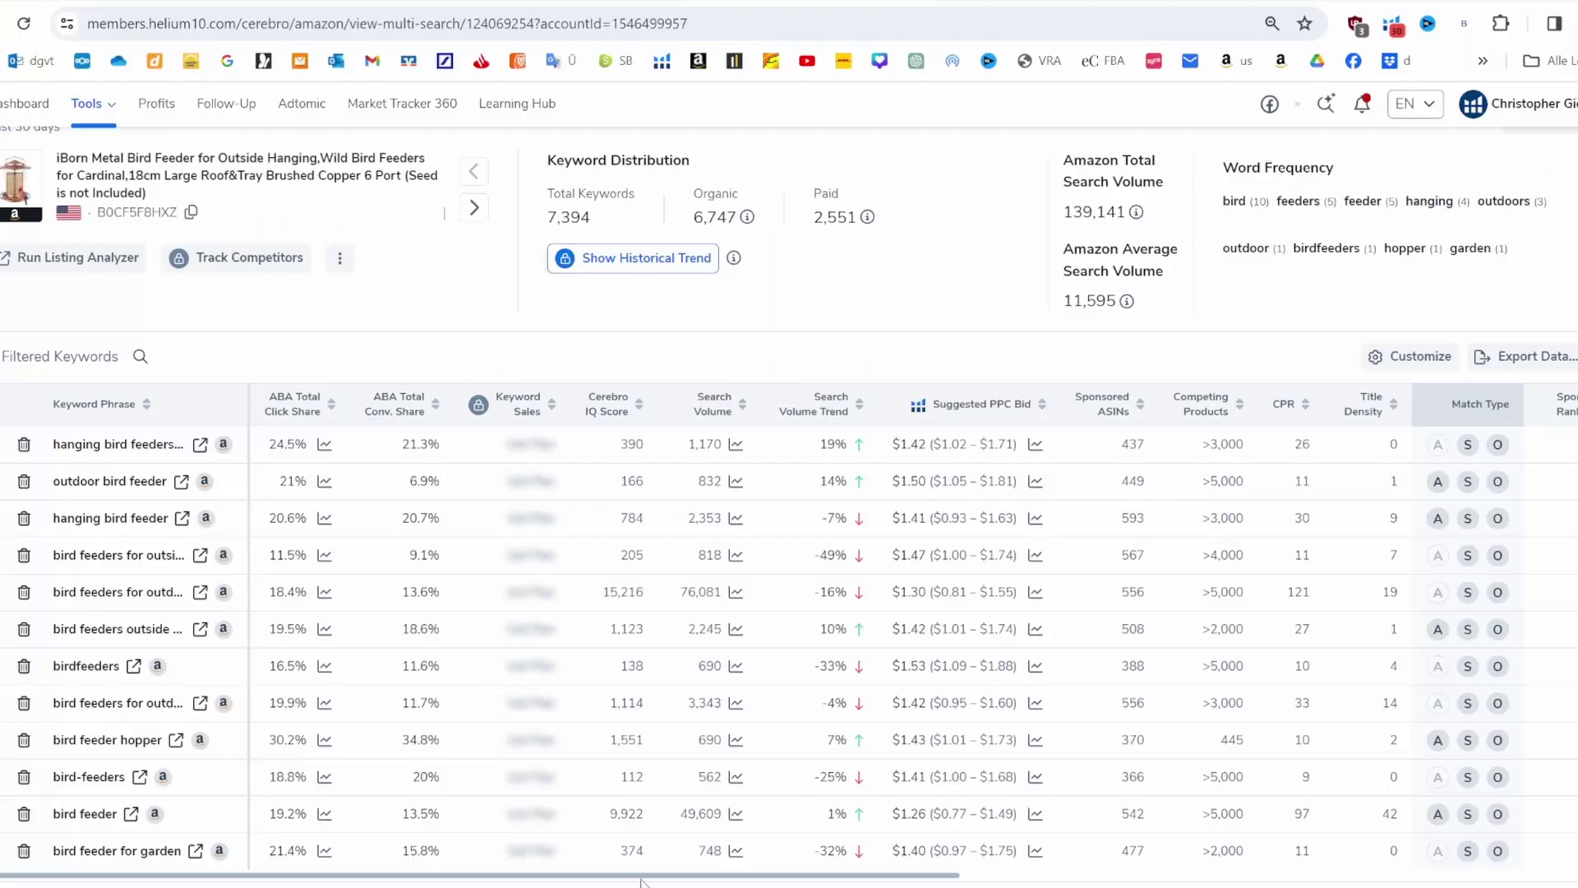
{"action": "left_click", "coordinate": [195, 852]}
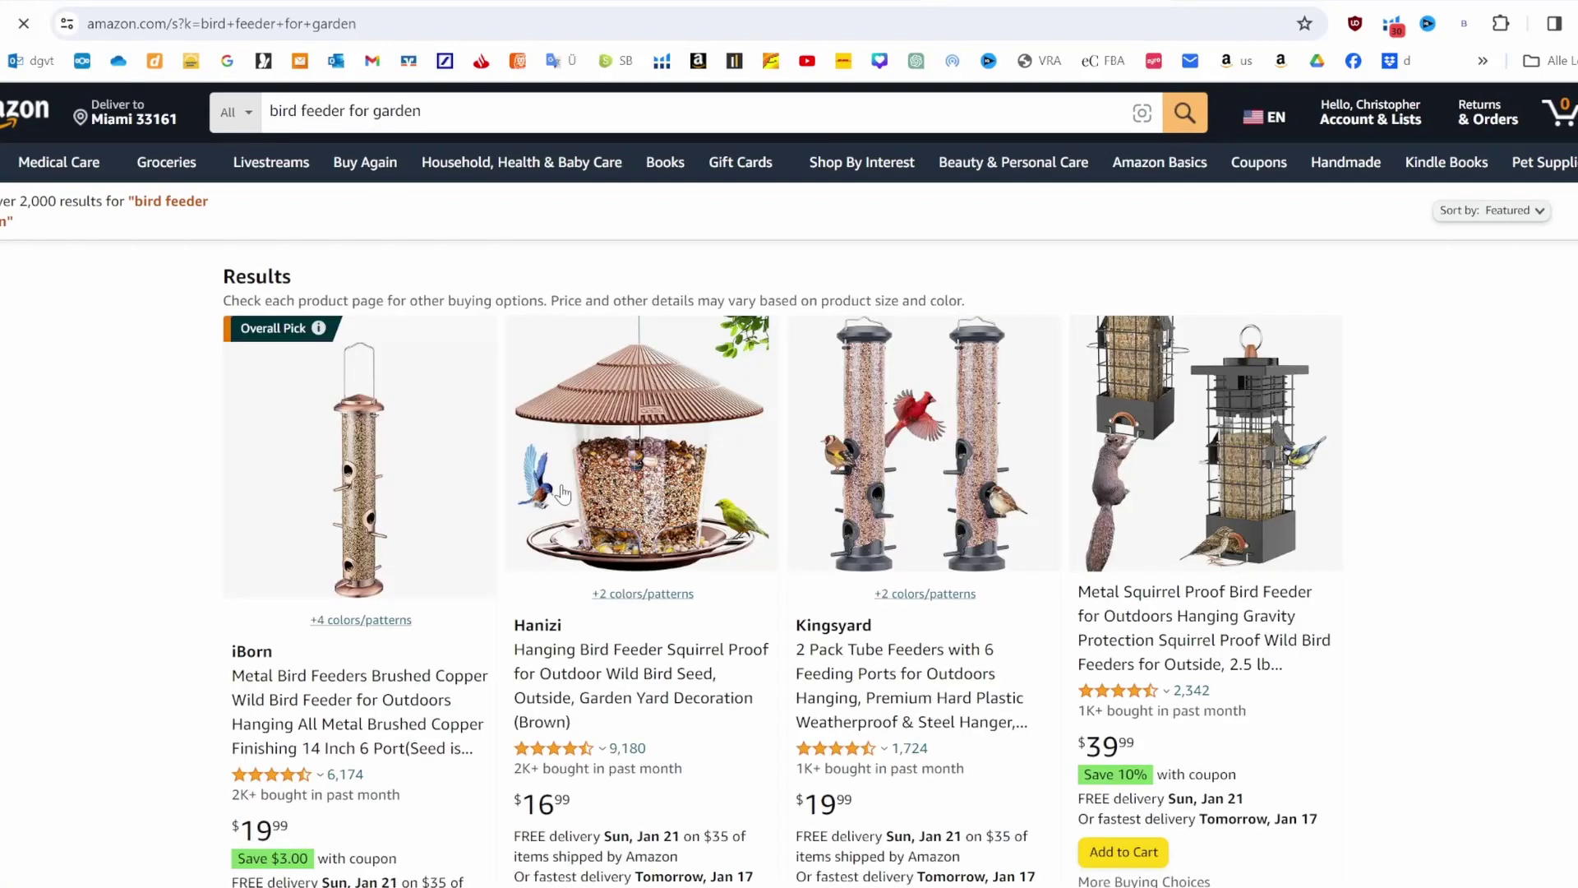
{"action": "scroll", "coordinate": [1033, 623], "scroll_direction": "down", "scroll_amount": 5}
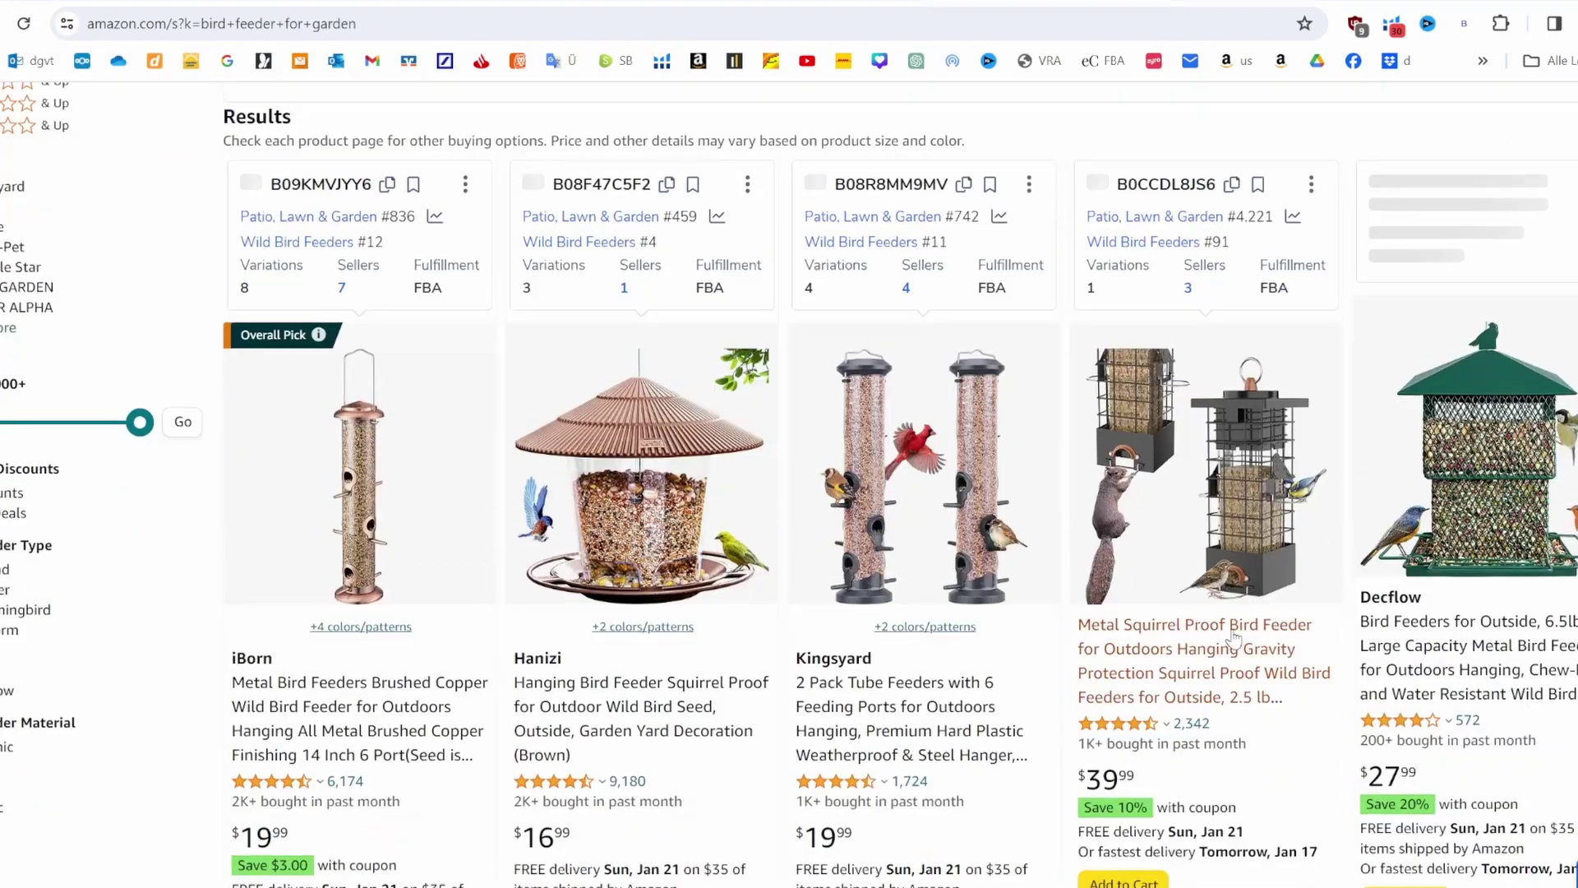
{"action": "scroll", "coordinate": [1214, 462], "scroll_direction": "down", "scroll_amount": 5}
{"action": "scroll", "coordinate": [1215, 462], "scroll_direction": "down", "scroll_amount": 3}
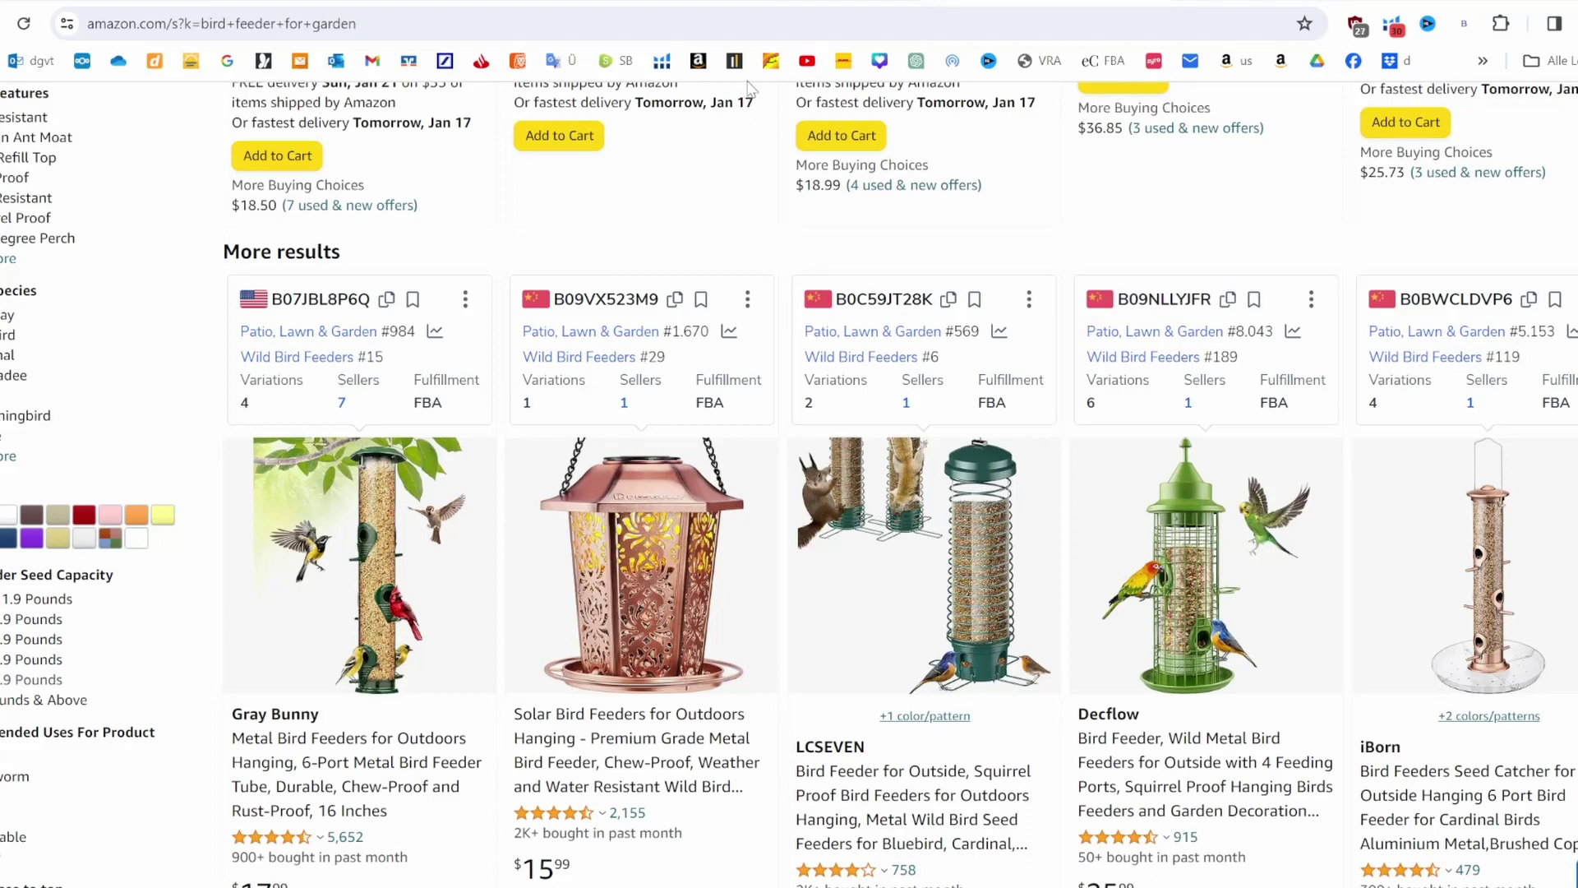
{"action": "left_click", "coordinate": [773, 2]}
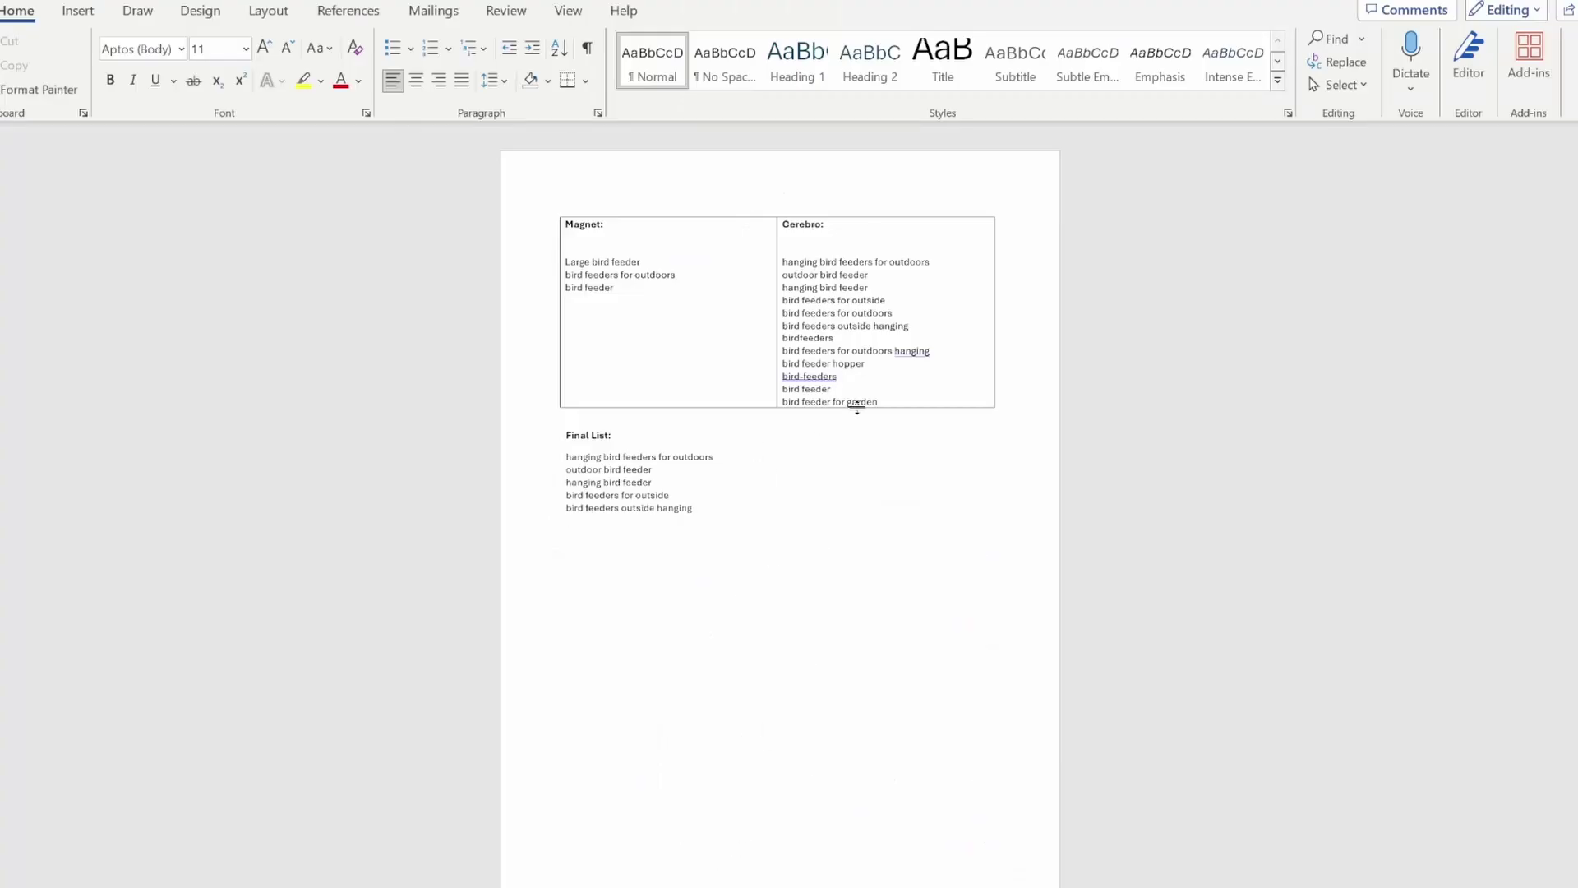
{"action": "left_click_drag", "start_coordinate": [878, 402], "coordinate": [831, 377]}
{"action": "key", "text": "BackSpace"}
{"action": "left_click", "coordinate": [819, 370]}
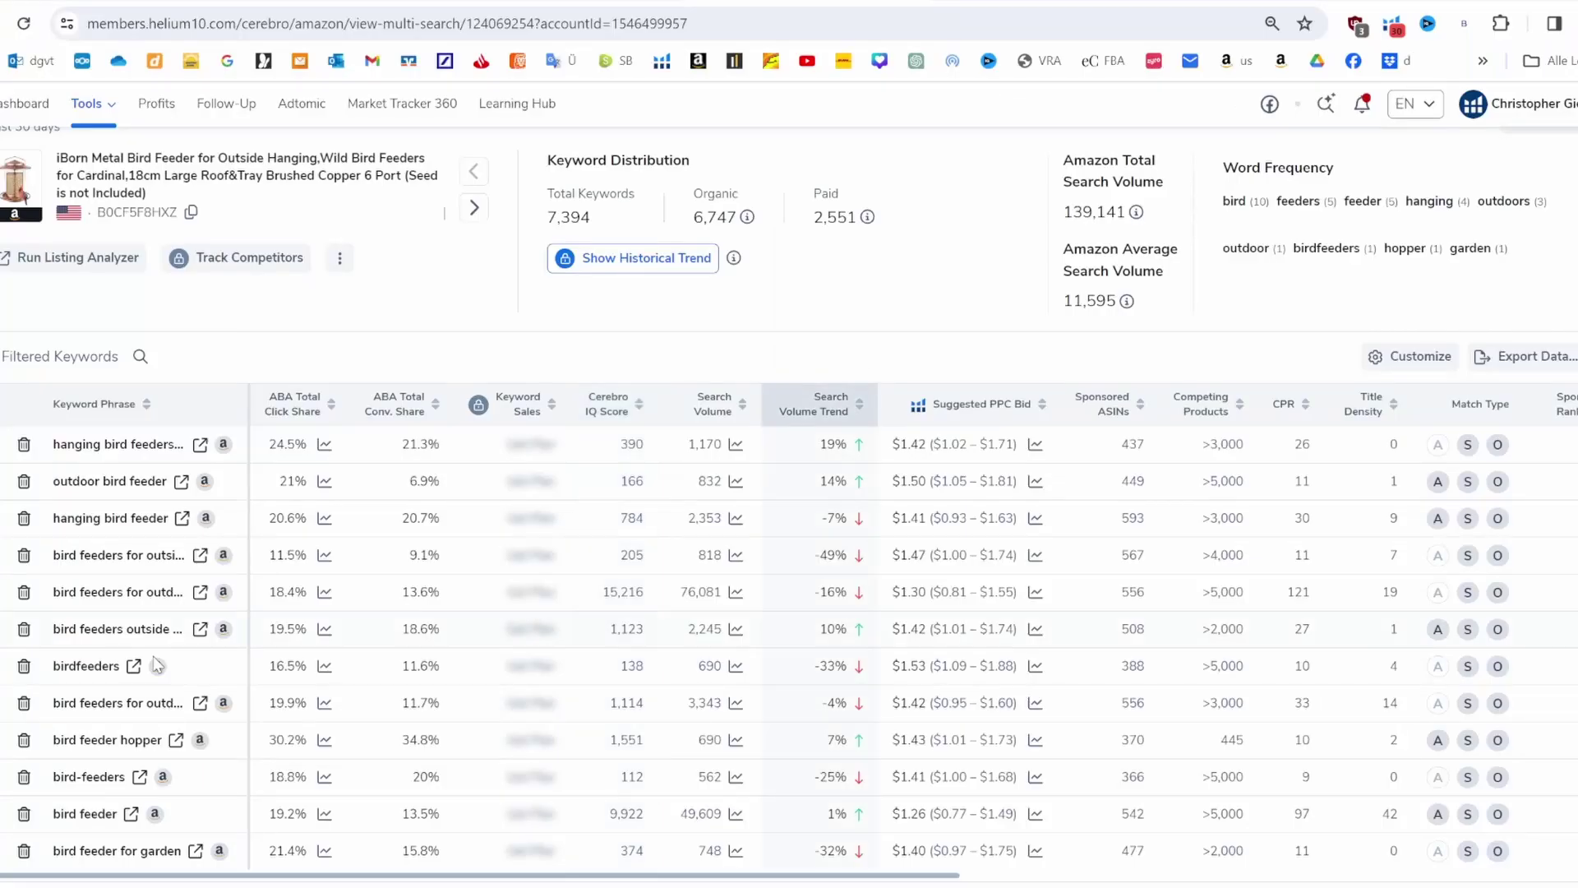
Review Amazon search results for 'bird feeder hopper' before returning to Word.
{"action": "left_click", "coordinate": [181, 746]}
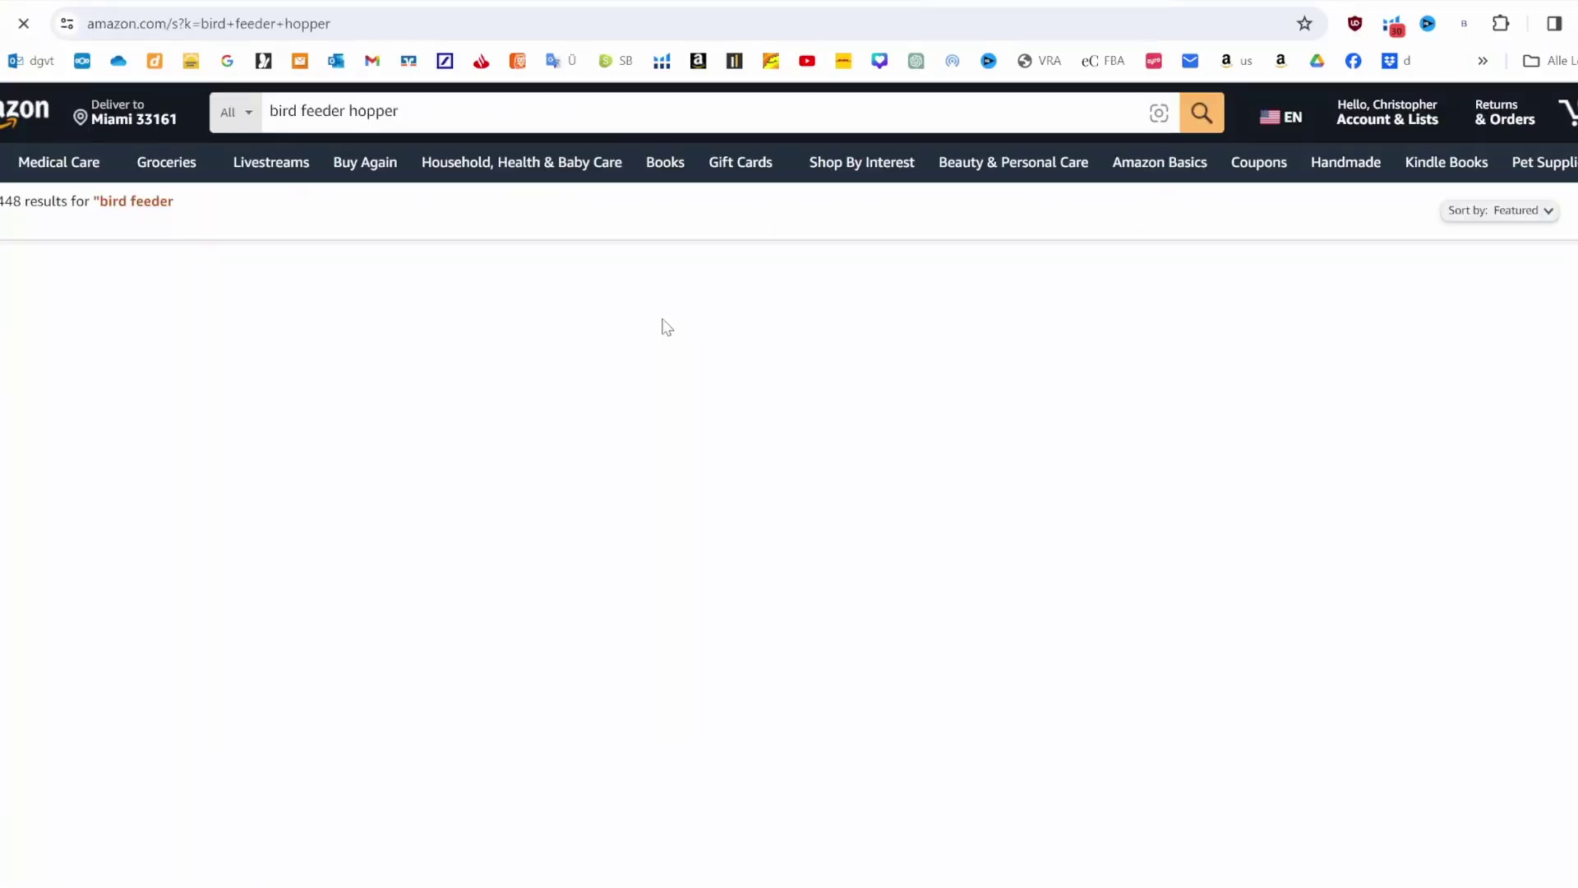
{"action": "scroll", "coordinate": [978, 420], "scroll_direction": "down", "scroll_amount": 2}
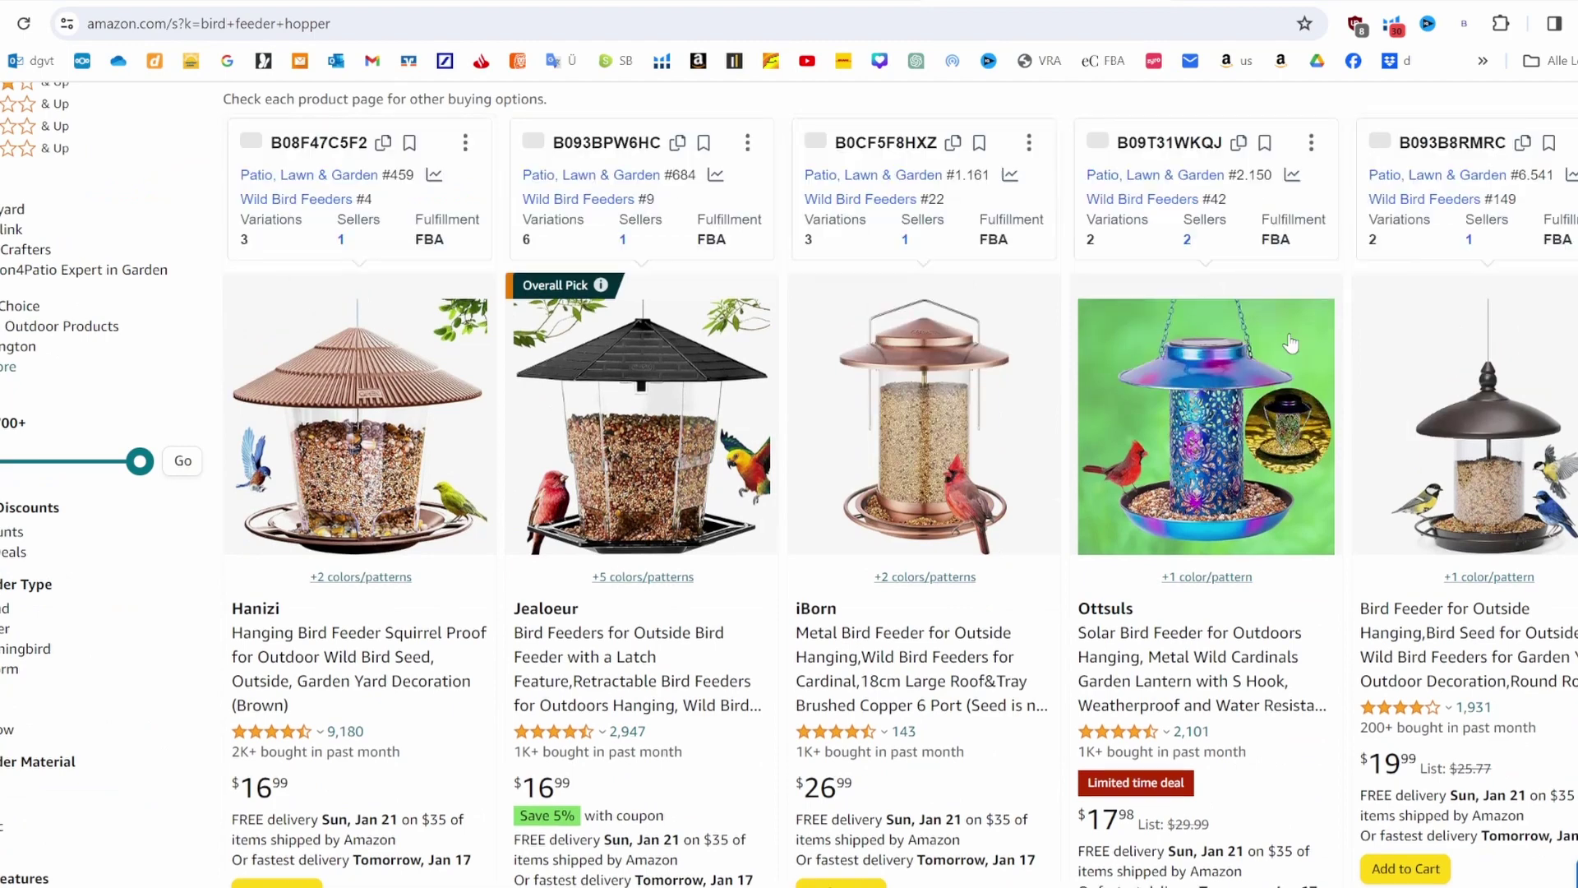
{"action": "scroll", "coordinate": [977, 419], "scroll_direction": "down", "scroll_amount": 5}
{"action": "scroll", "coordinate": [764, 448], "scroll_direction": "up", "scroll_amount": 1}
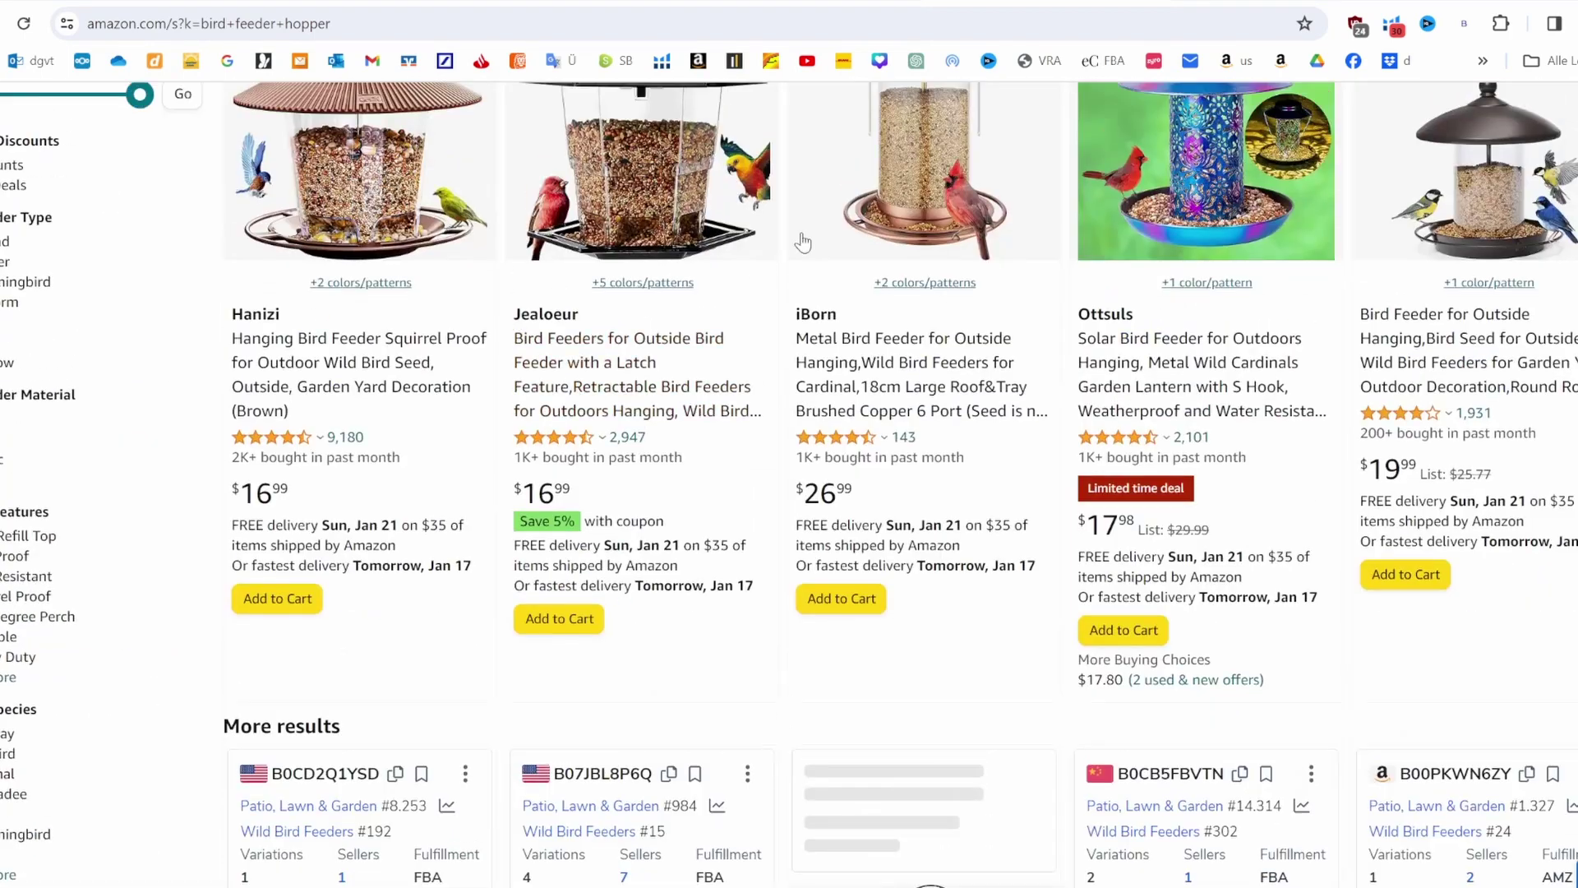
{"action": "scroll", "coordinate": [886, 265], "scroll_direction": "up", "scroll_amount": 3}
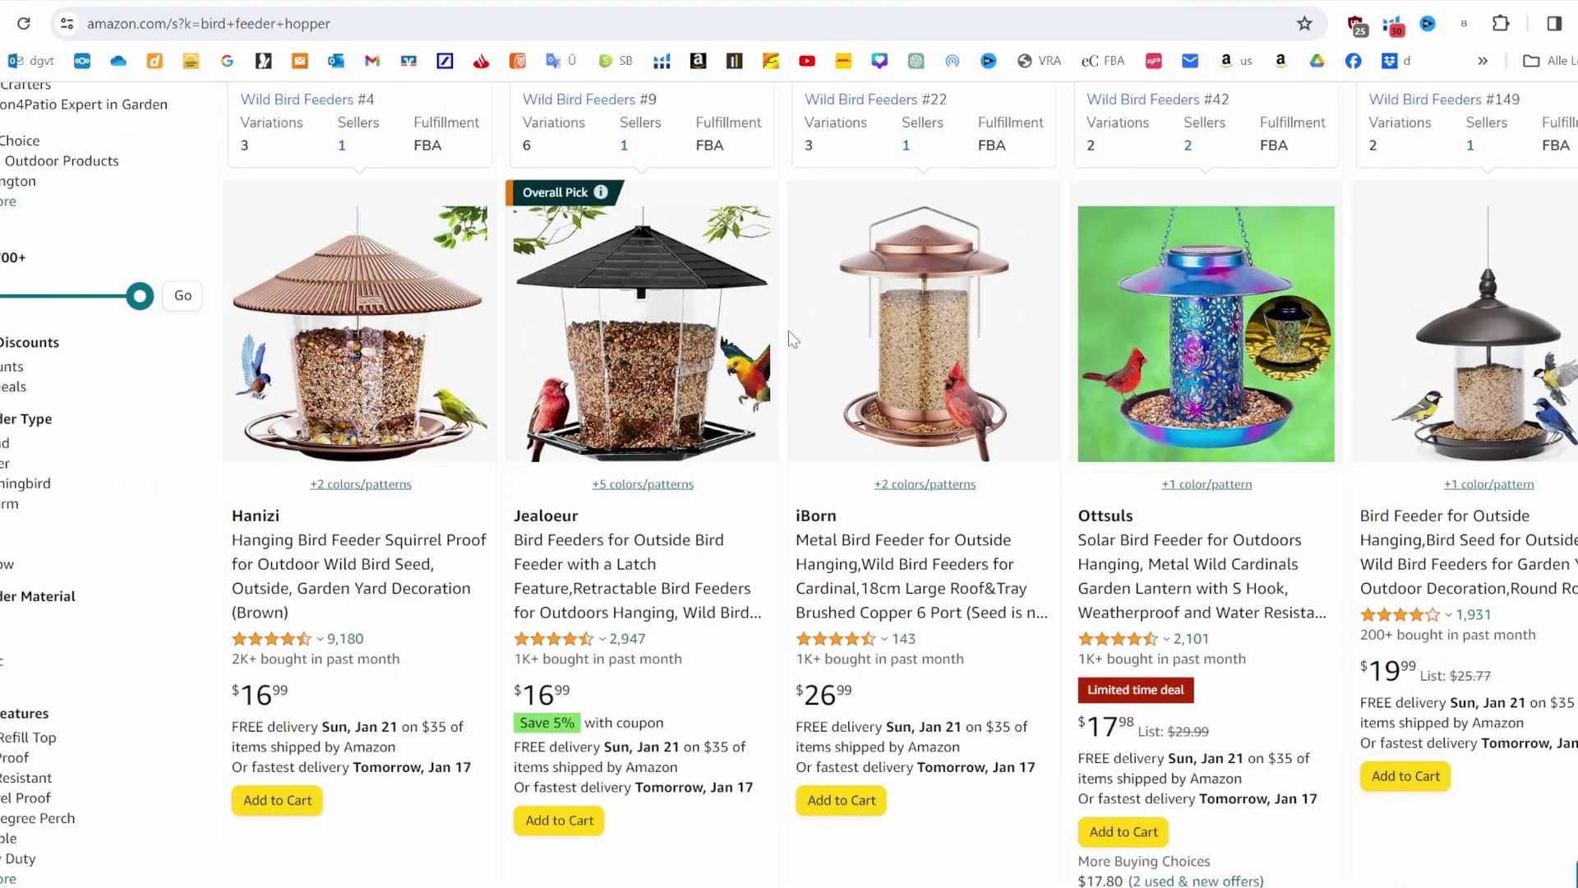
{"action": "key", "text": "alt+Tab"}
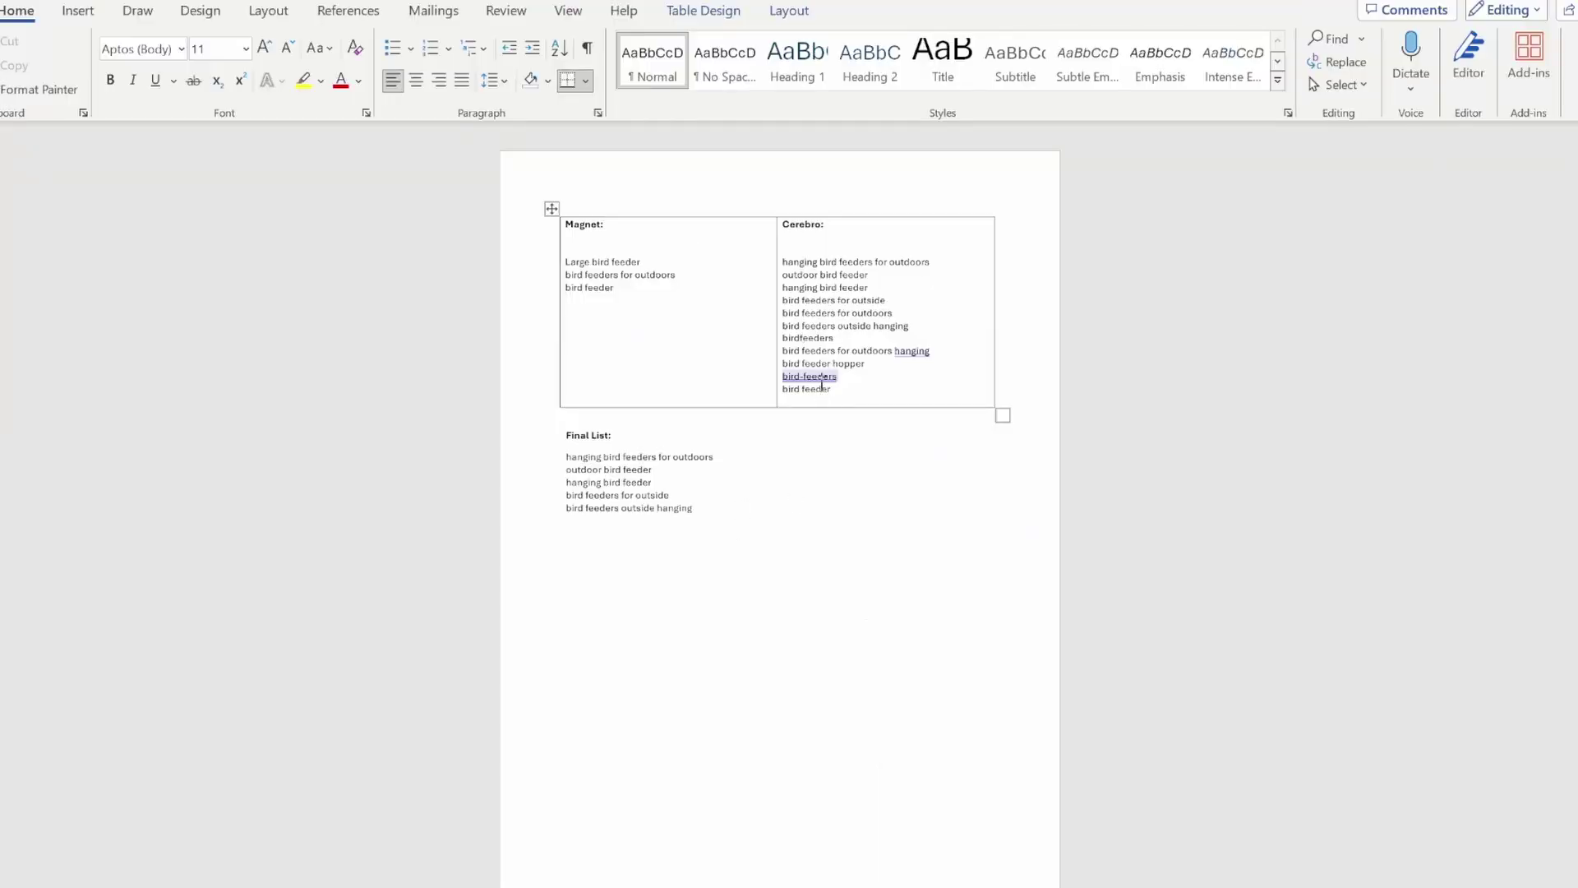
Copy 'bird feeder hopper' from the Cerebro cell and paste it at the end of Final List.
{"action": "left_click_drag", "start_coordinate": [783, 363], "coordinate": [822, 366]}
{"action": "key", "text": "ctrl+c"}
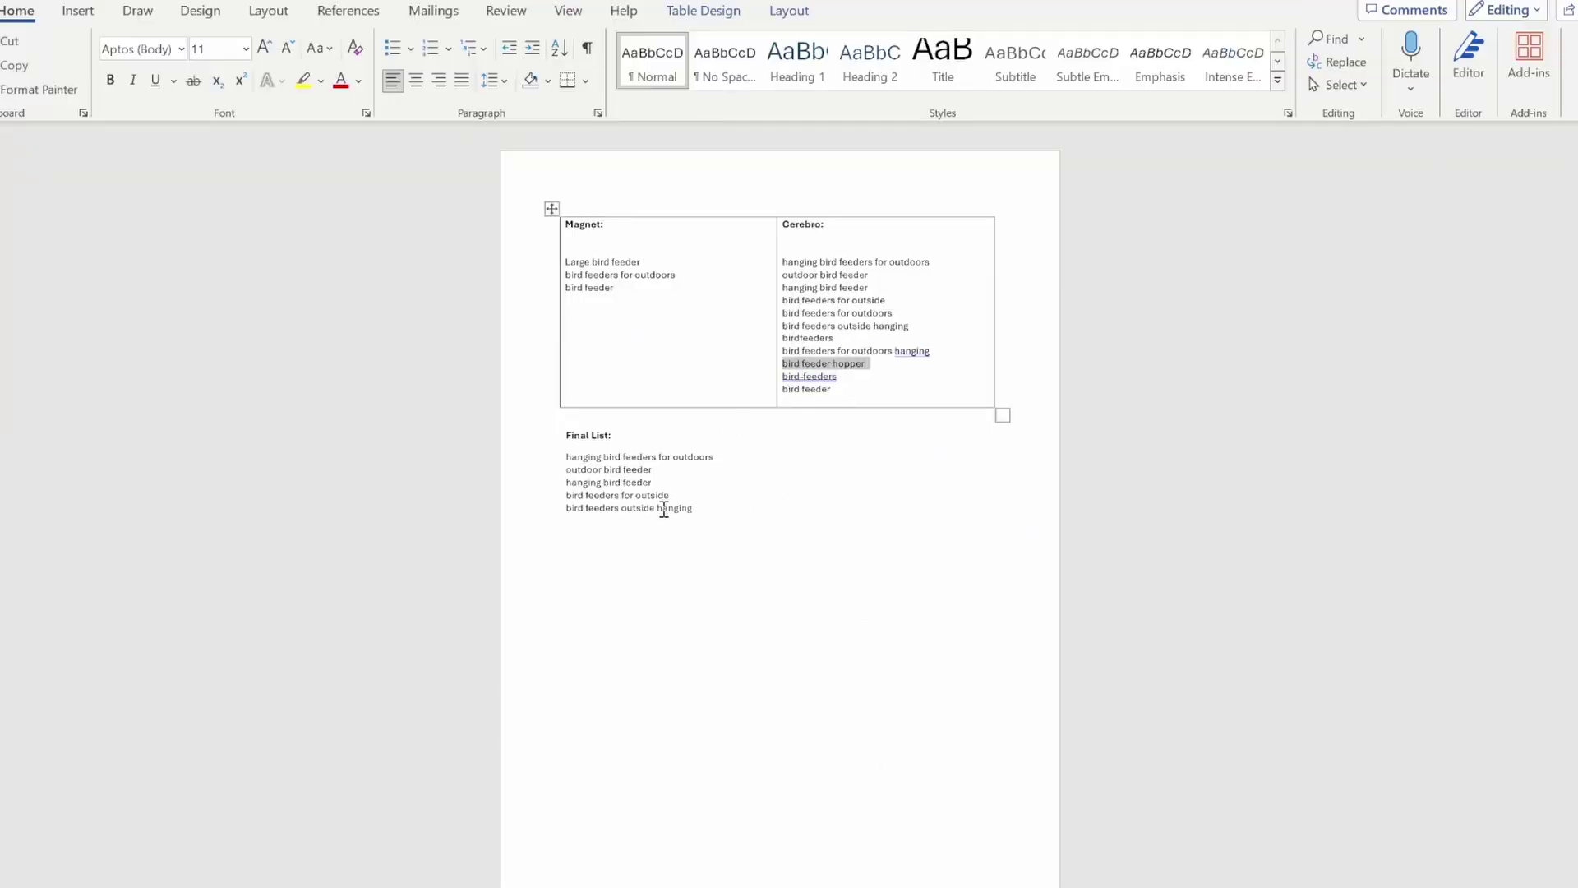
{"action": "left_click", "coordinate": [649, 520]}
{"action": "key", "text": "ctrl+v"}
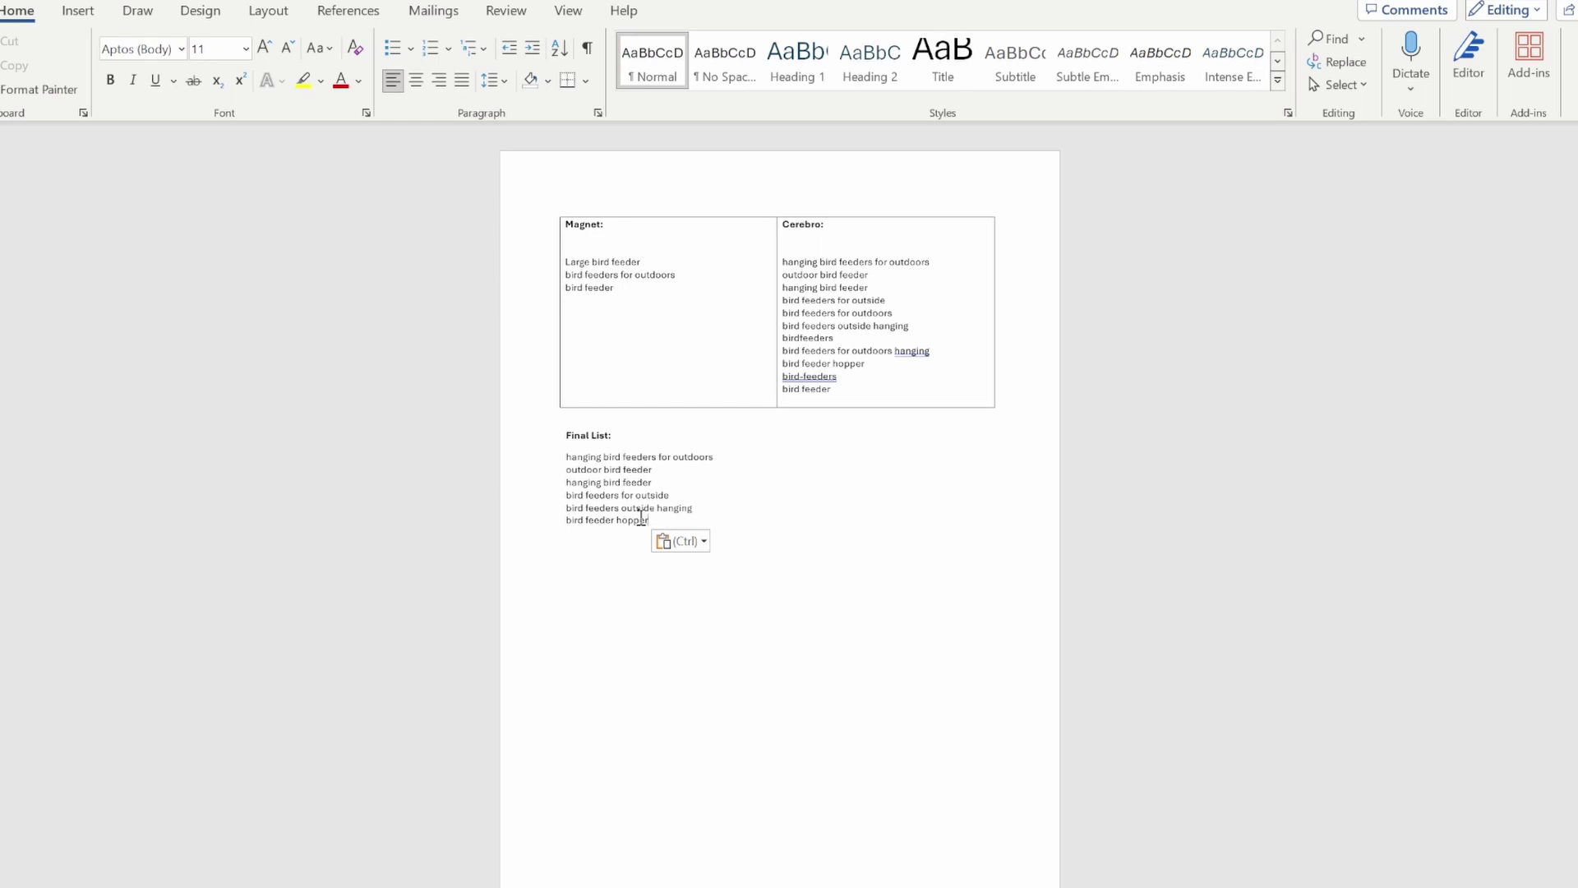
{"action": "left_click_drag", "start_coordinate": [651, 521], "coordinate": [565, 458]}
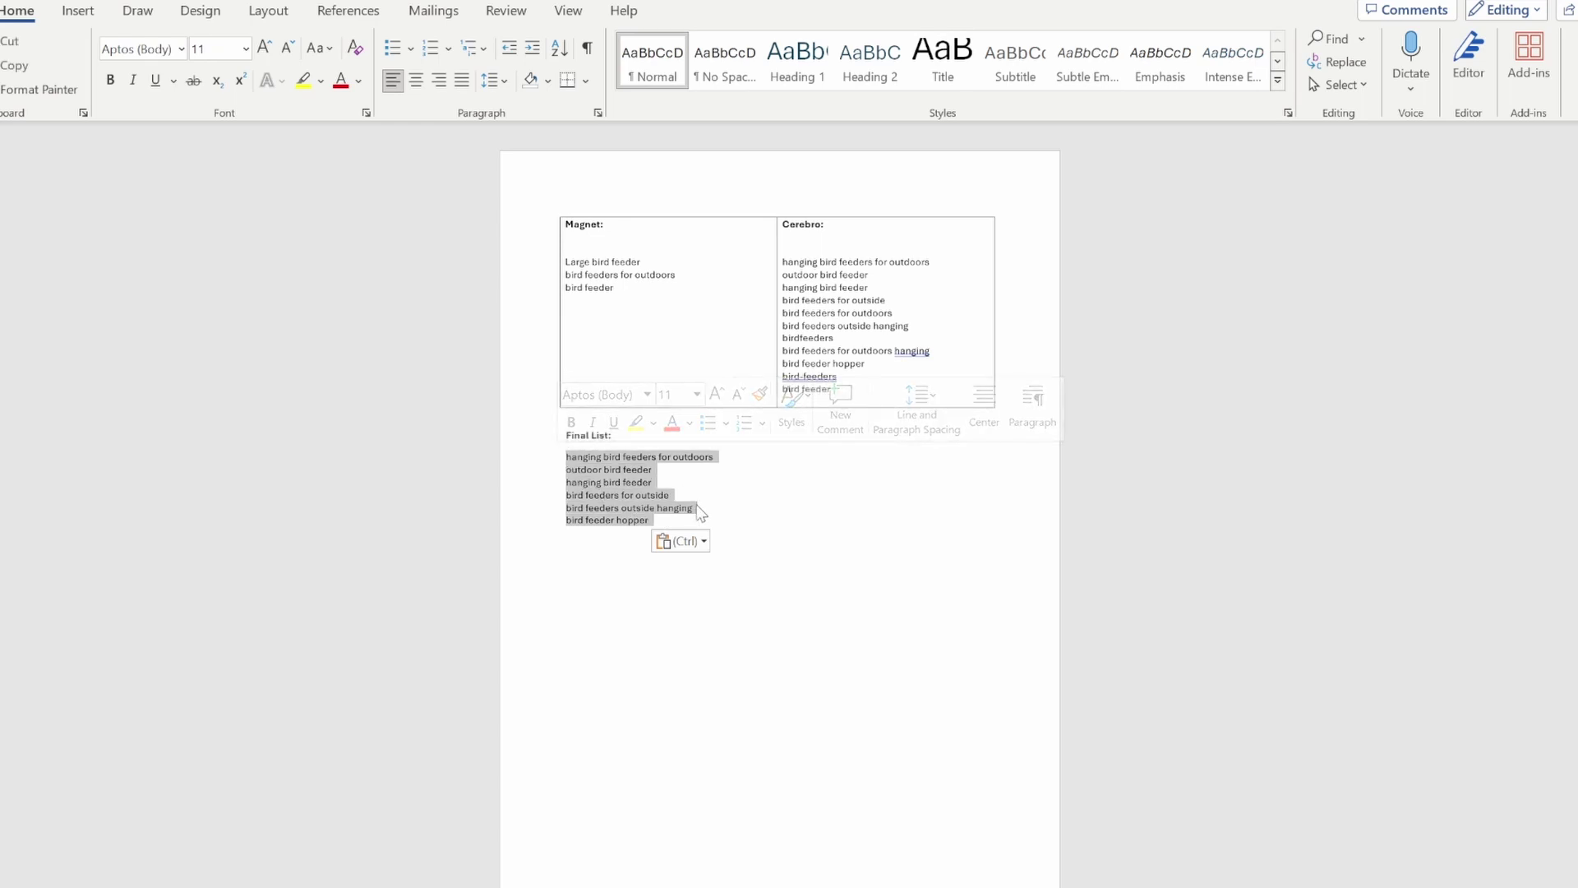
{"action": "left_click", "coordinate": [787, 512]}
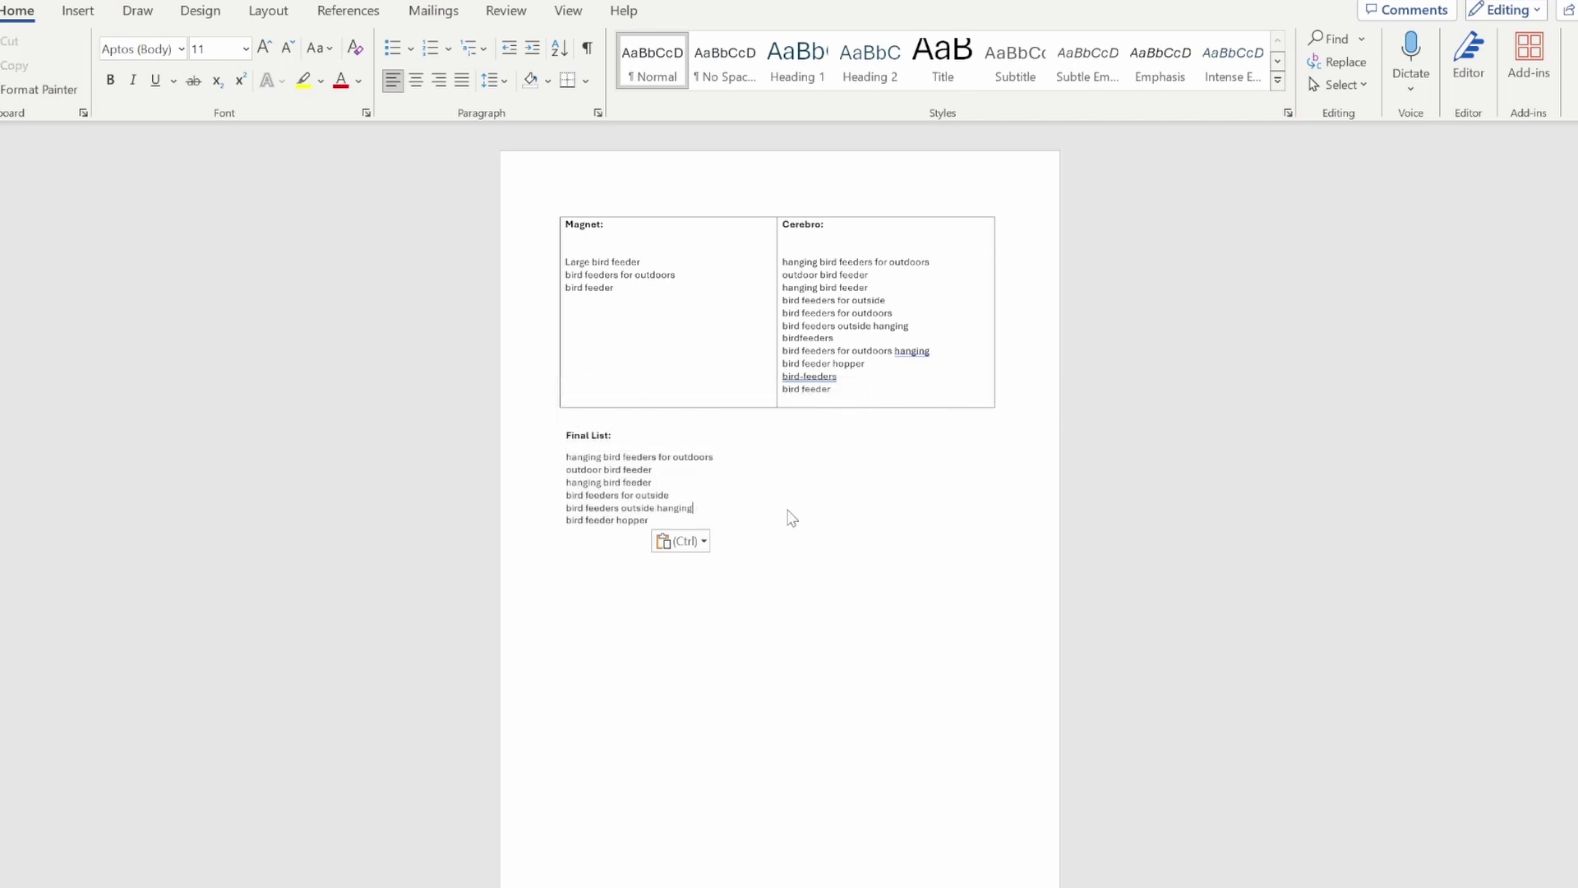